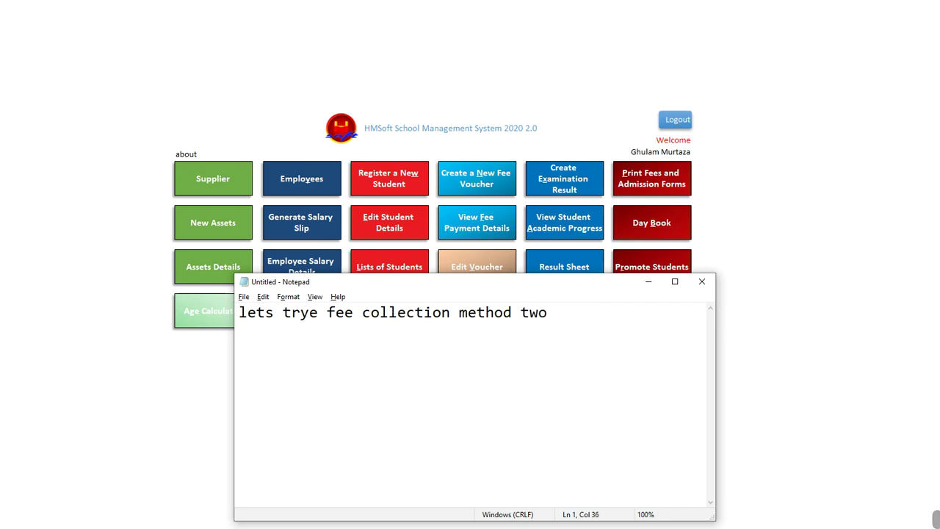
Replace the Notepad note with 'but first create fees voucher for' the student and return to the school menu
key(ctrl+a)
text(bu)
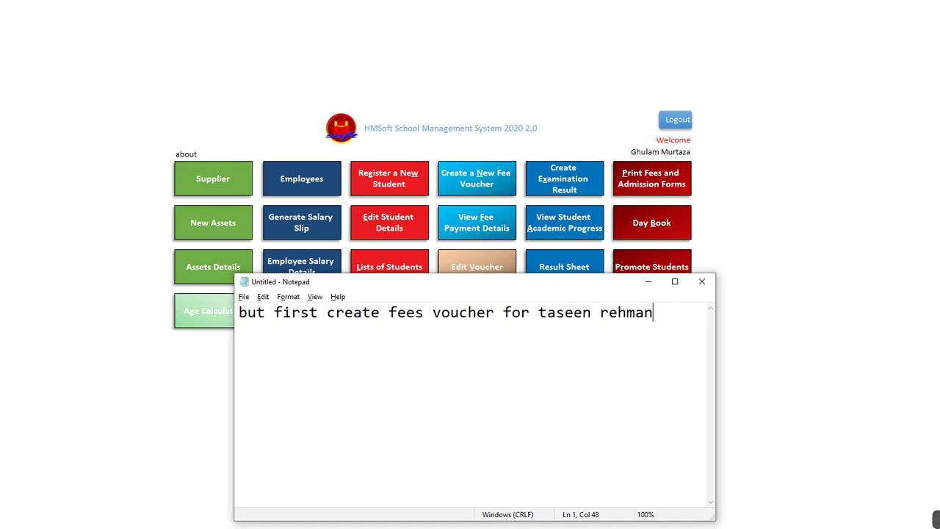
key(alt+Tab)
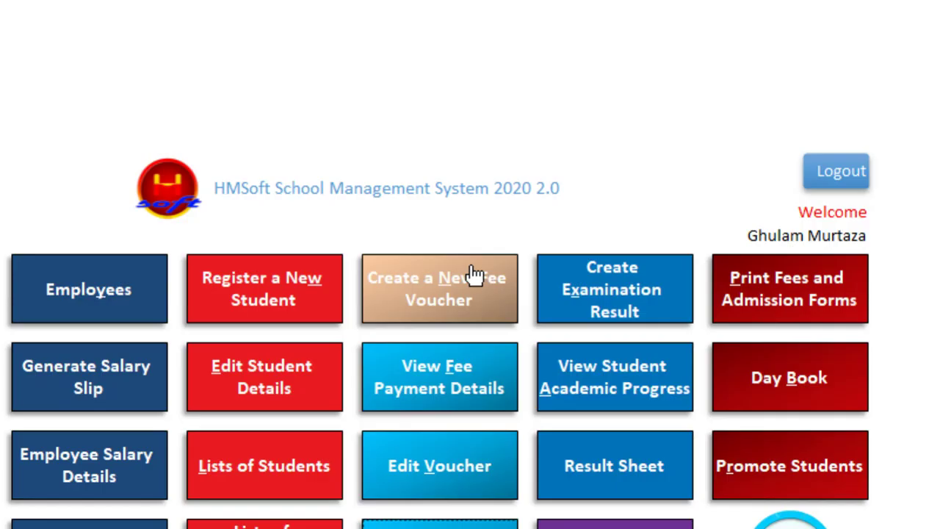
Start a new fee voucher and pick the nursery student by typing part of their name
click(459, 312)
click(429, 159)
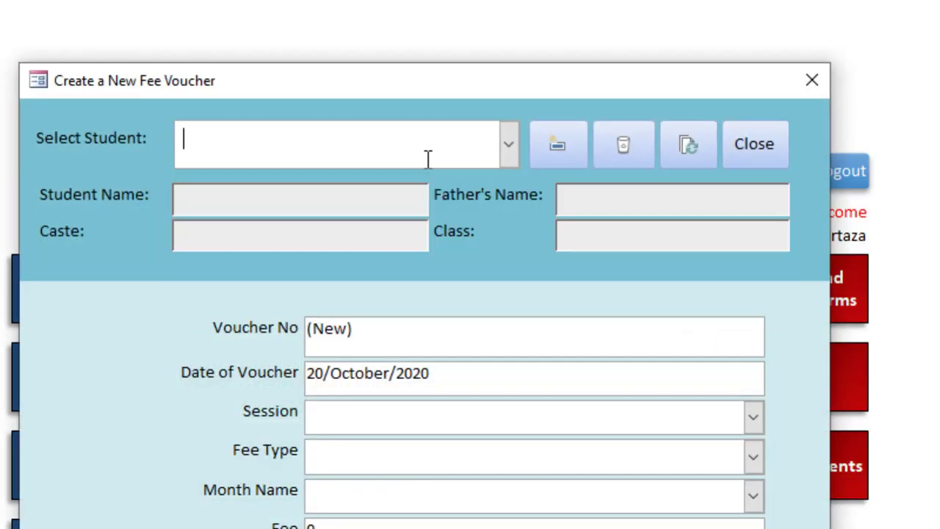
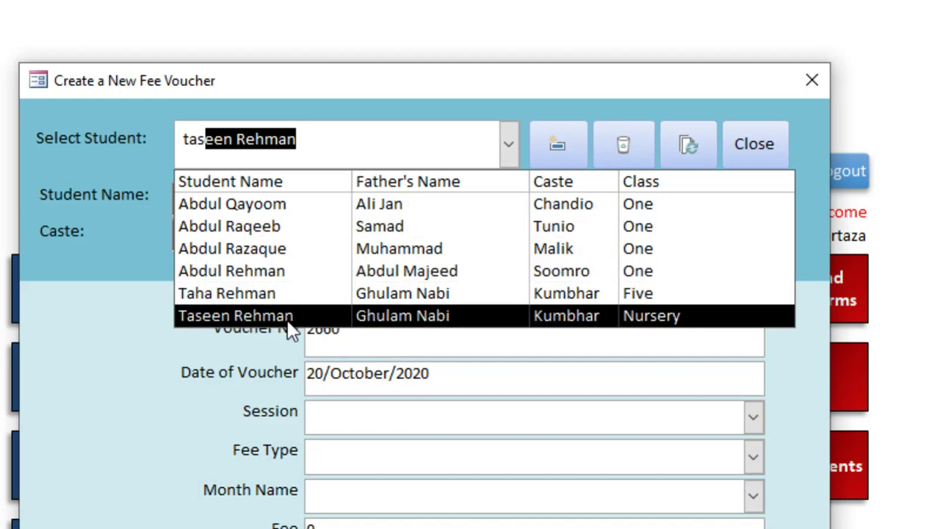
click(289, 316)
Set session 2020-2021, Monthly Fee, October (600), save the voucher and close the form
key(Tab)
key(Tab)
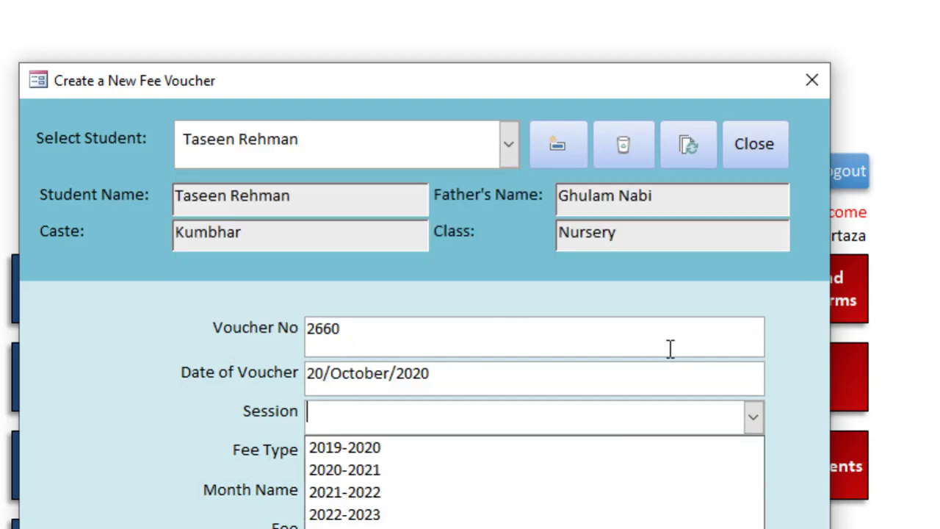
key(Down)
key(Down)
key(Tab)
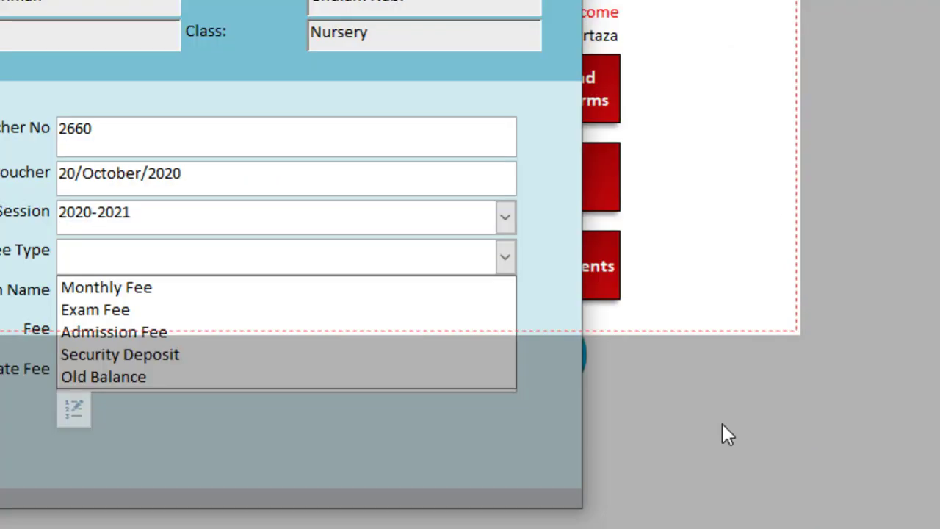
key(Down)
key(Down)
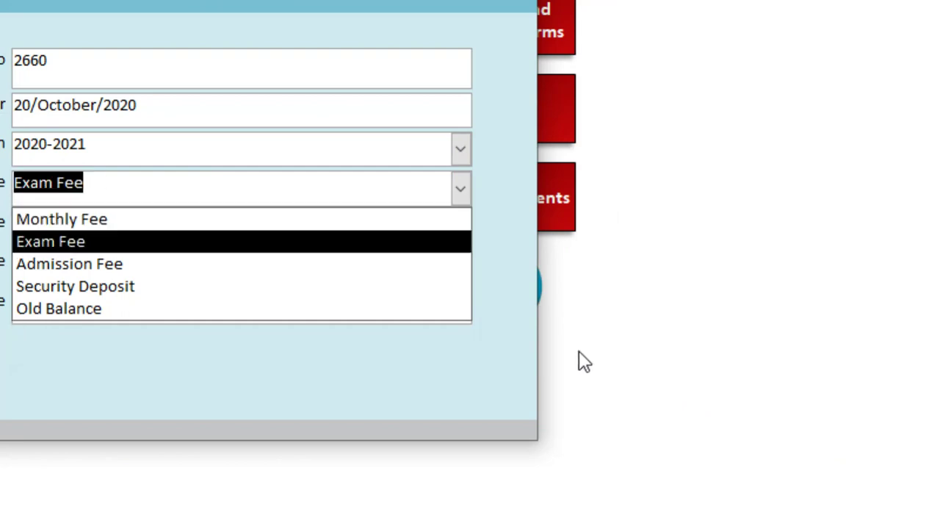
key(Up)
key(Tab)
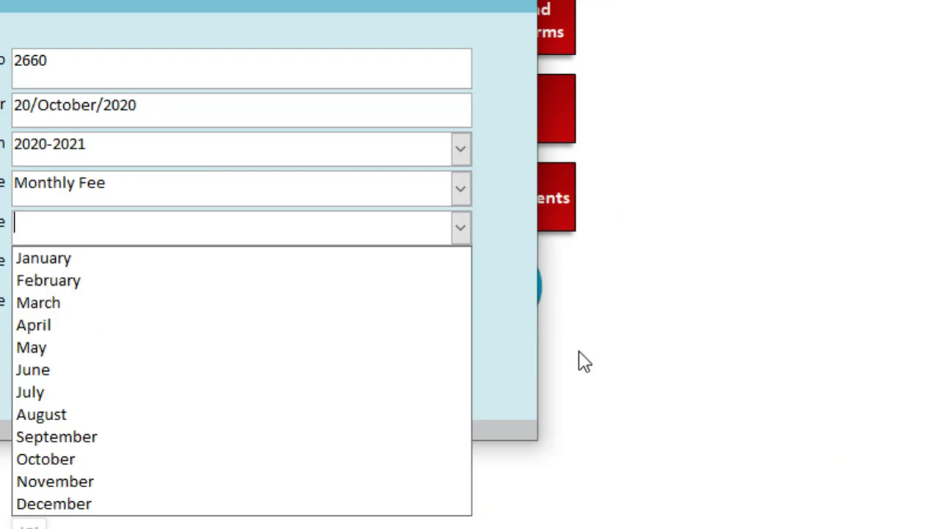
key(Down)
key(Down)
key(Down)
key(Down)
key(Down)
key(Down)
key(Down)
key(Down)
key(Down)
key(Down)
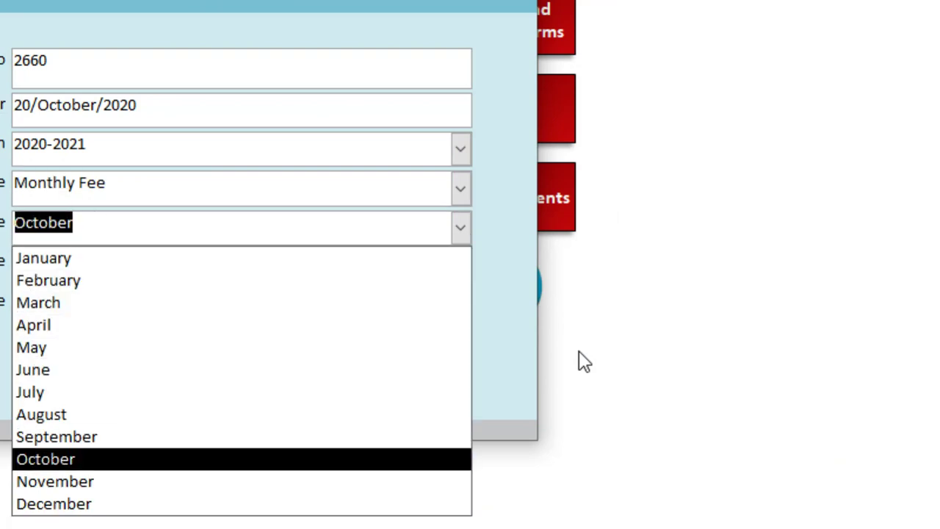
key(Tab)
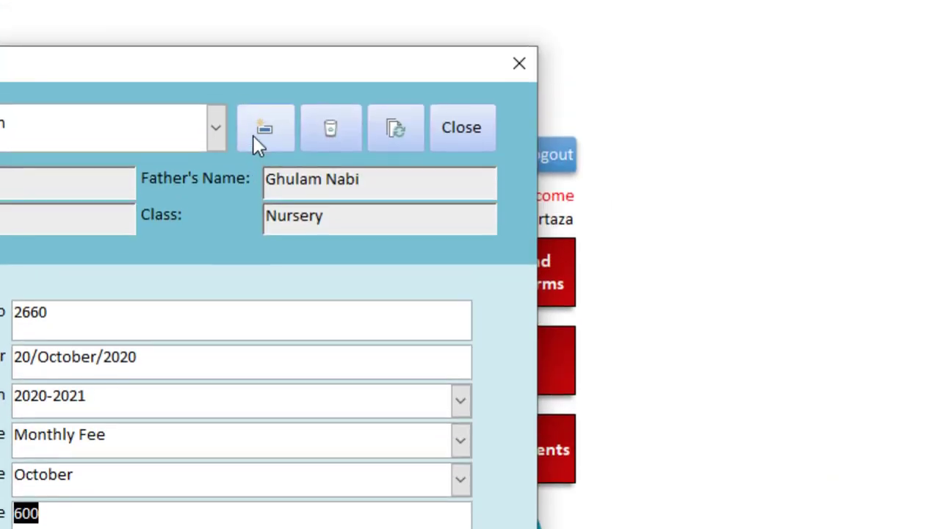
click(252, 132)
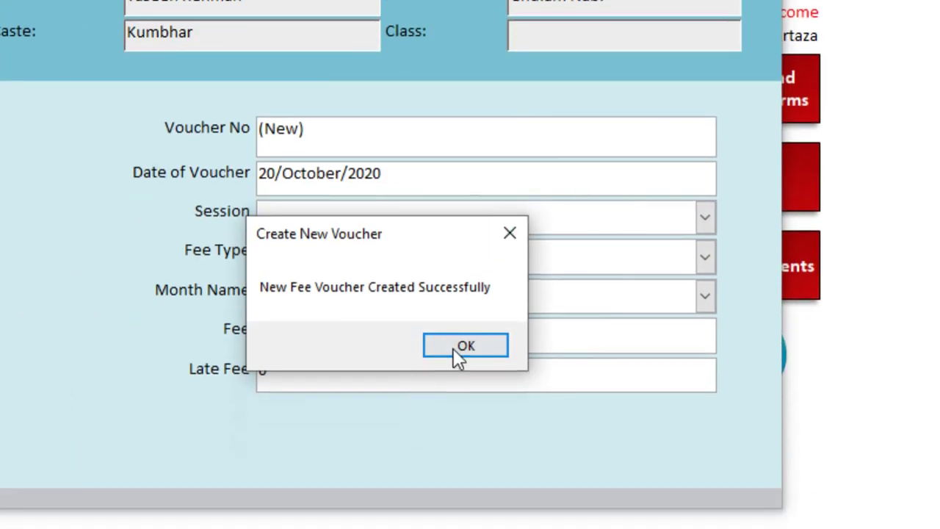
click(459, 393)
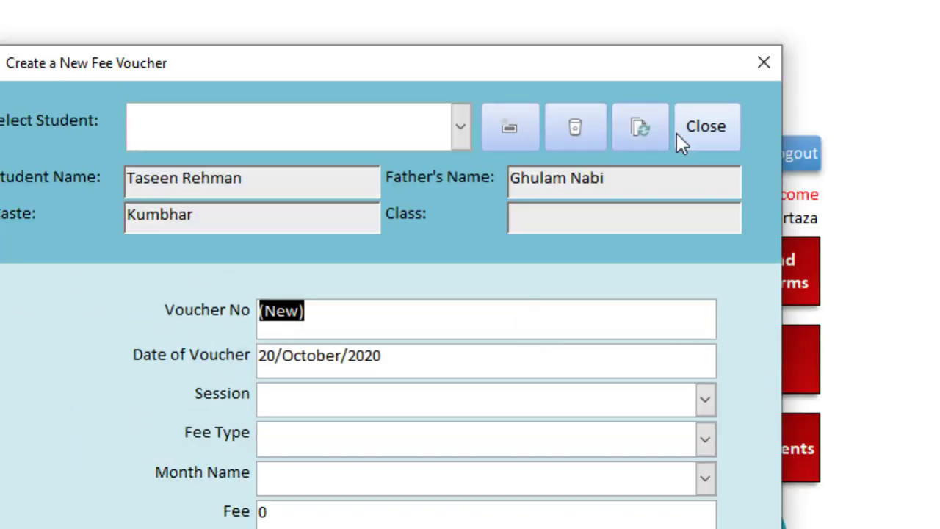
click(701, 131)
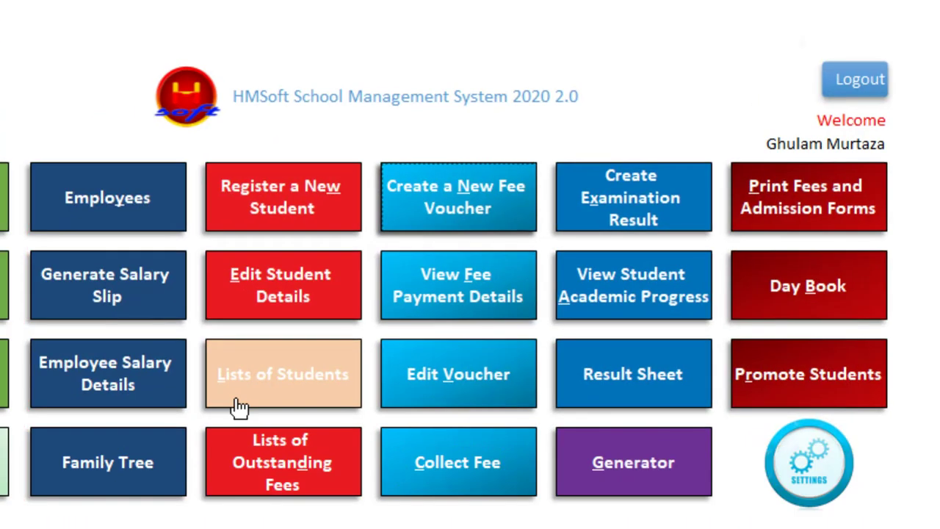
Rewrite the note: 'voucher created successfully for monthly fee', then 'lets use method two to collect fee' from the student
key(alt+Tab)
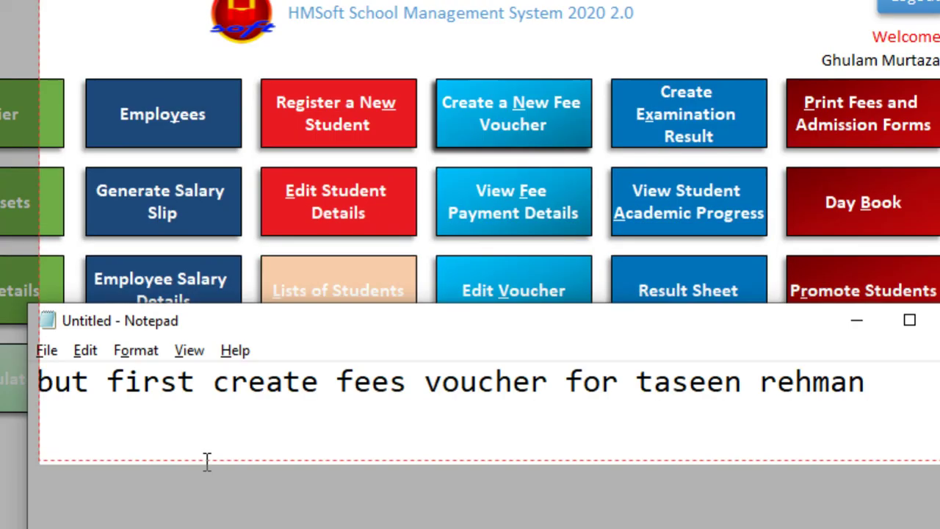
key(ctrl+a)
text(voucher )
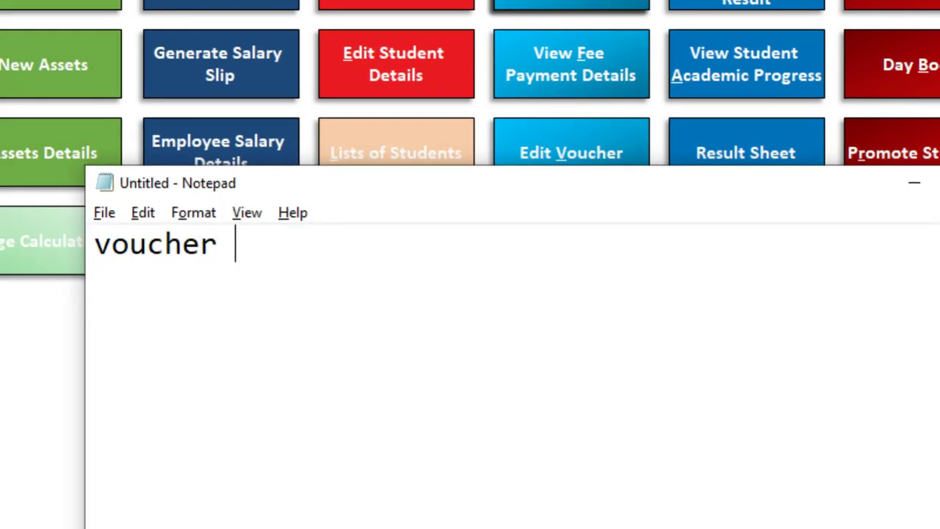
text(f)
key(BackSpace)
text(creat)
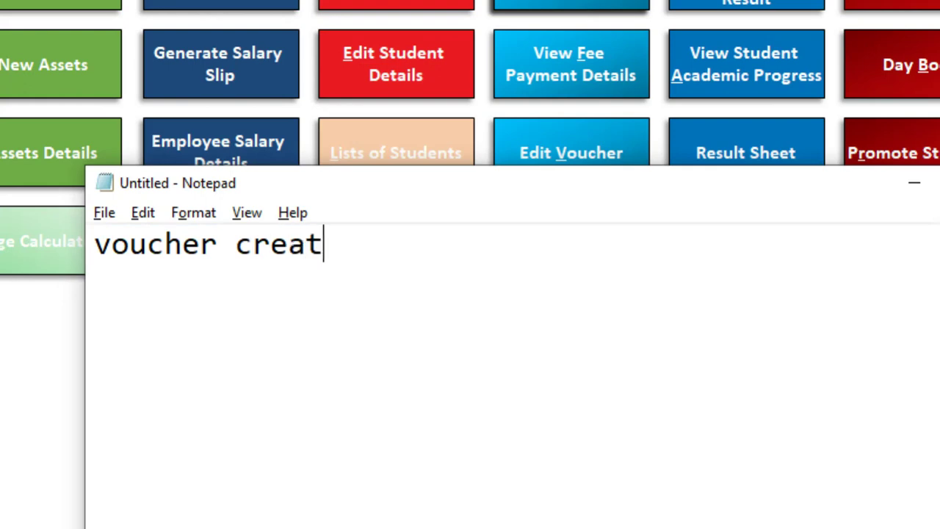
text(ed suss)
key(BackSpace)
key(BackSpace)
text(c)
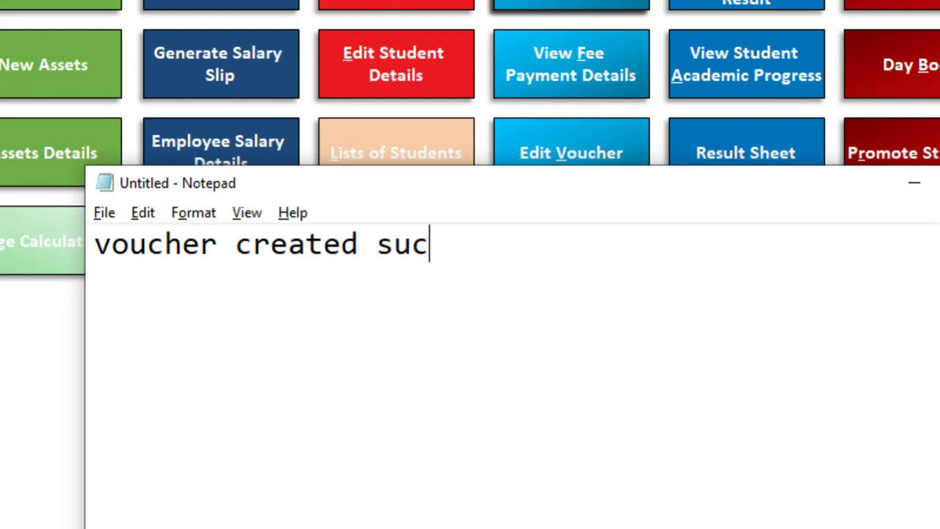
text(cessful)
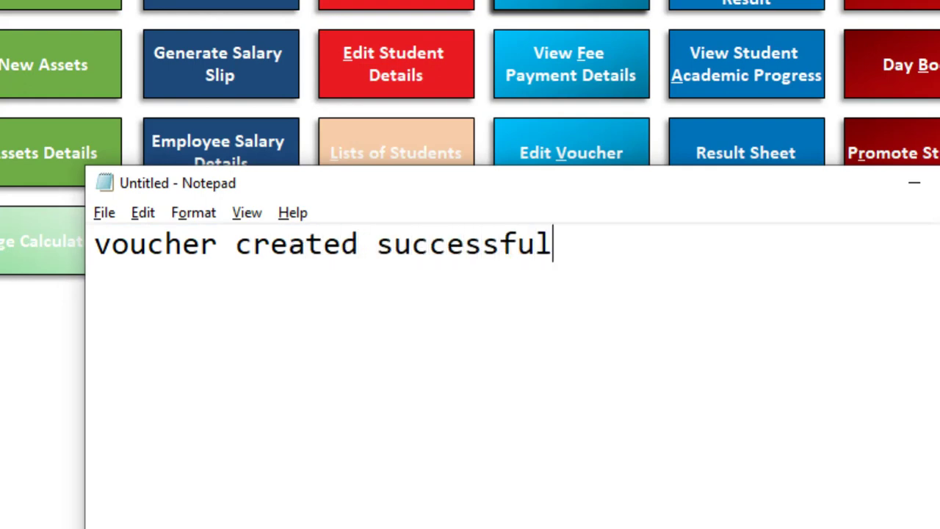
text(ly for mo)
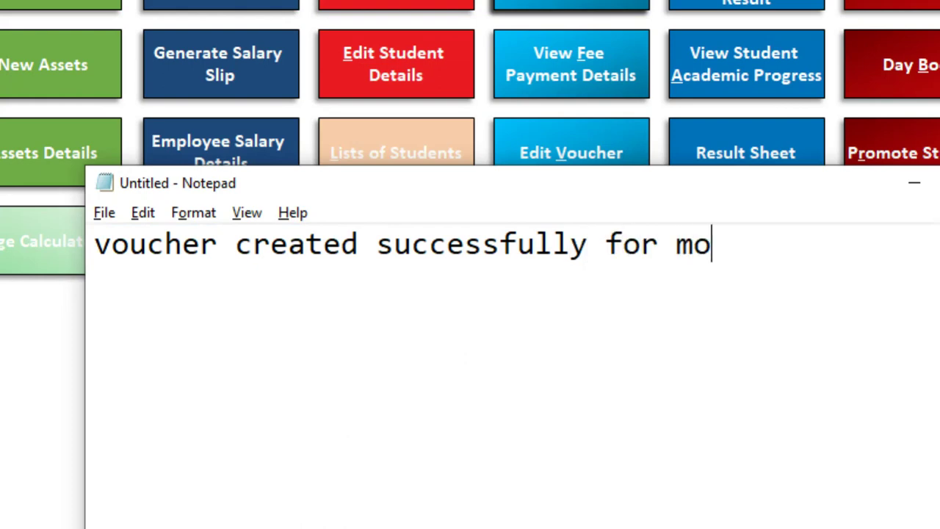
text(nthly)
key(Return)
text(f)
key(BackSpace)
key(BackSpace)
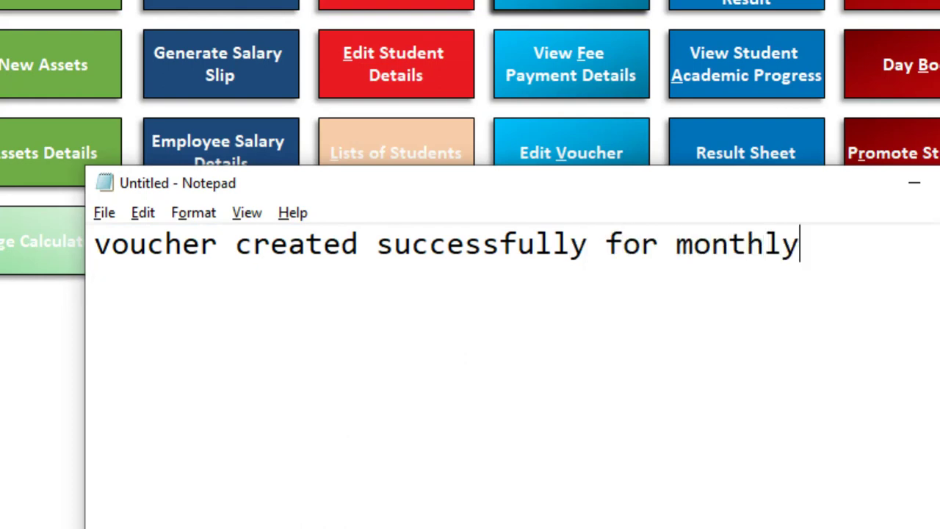
text(feele)
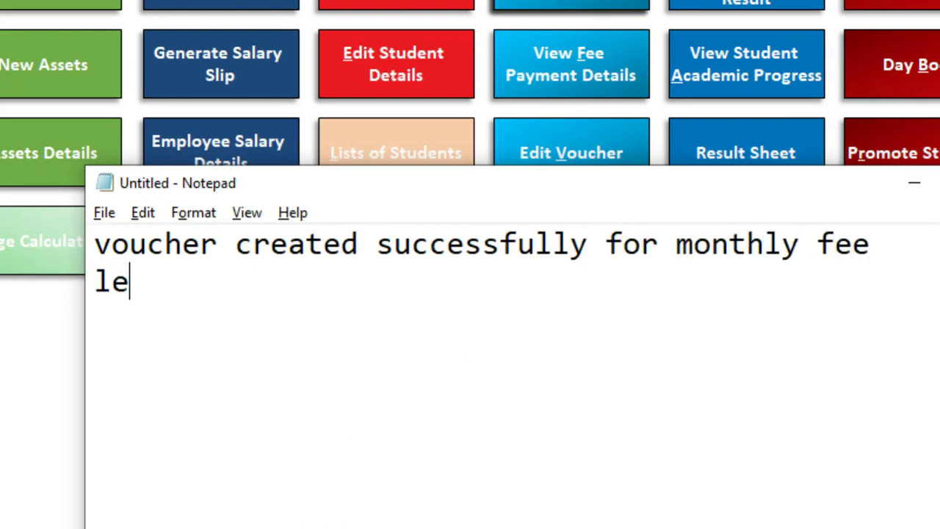
text(ts use m)
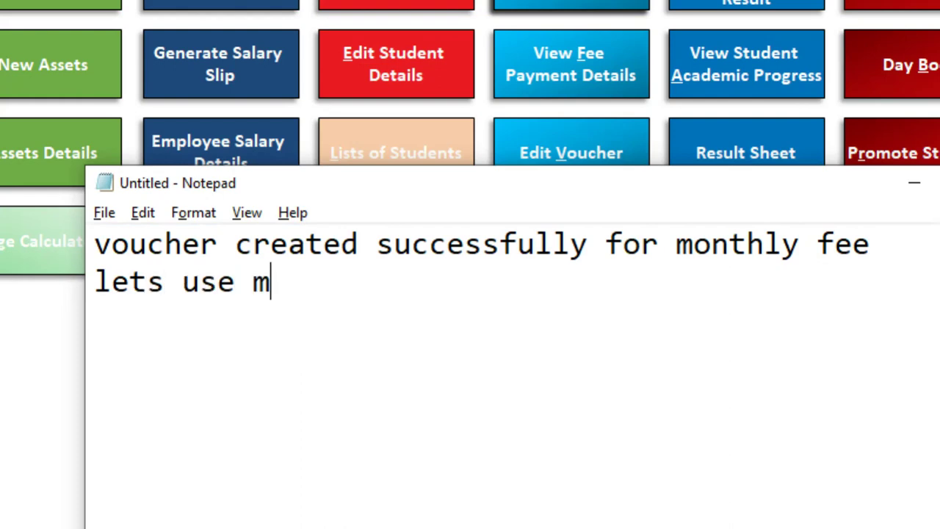
text(ethod two to)
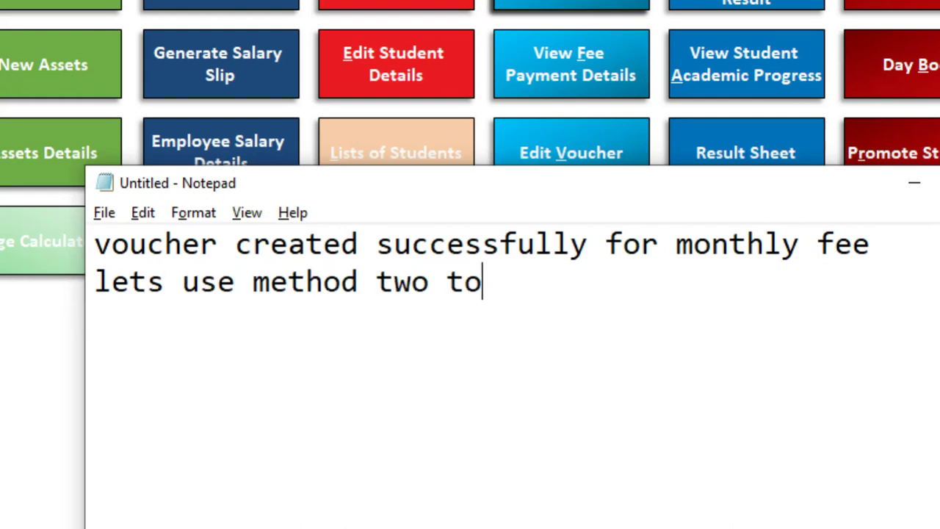
text( collect f)
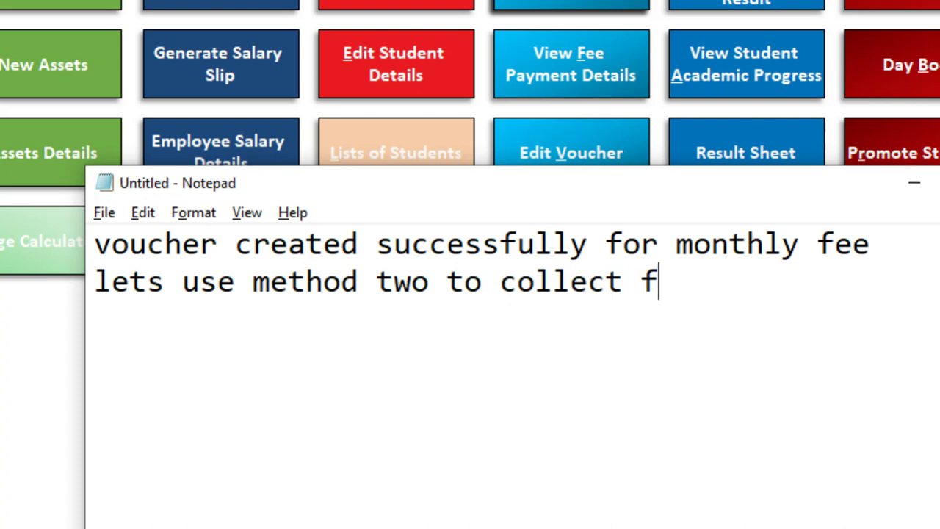
text(ee from taseen)
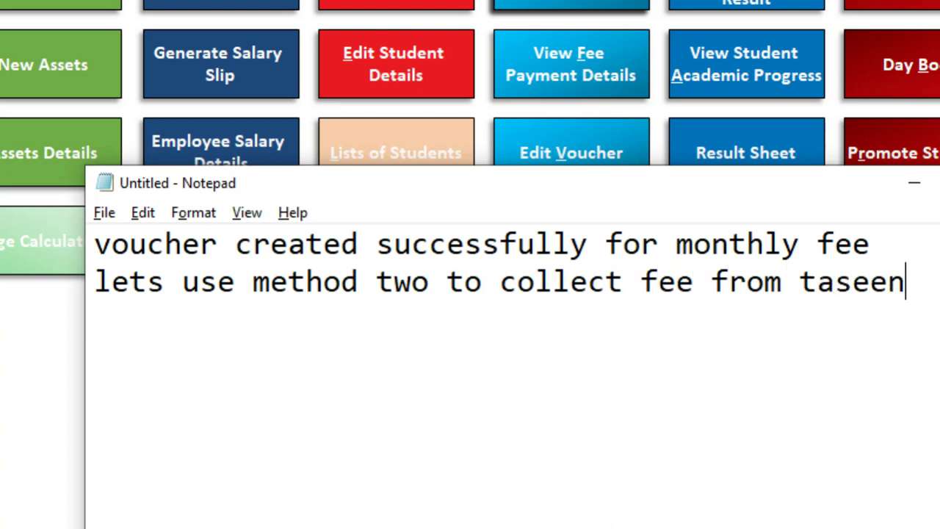
key(Return)
Replace the note with 'click on view fee payment details'
key(alt+Tab)
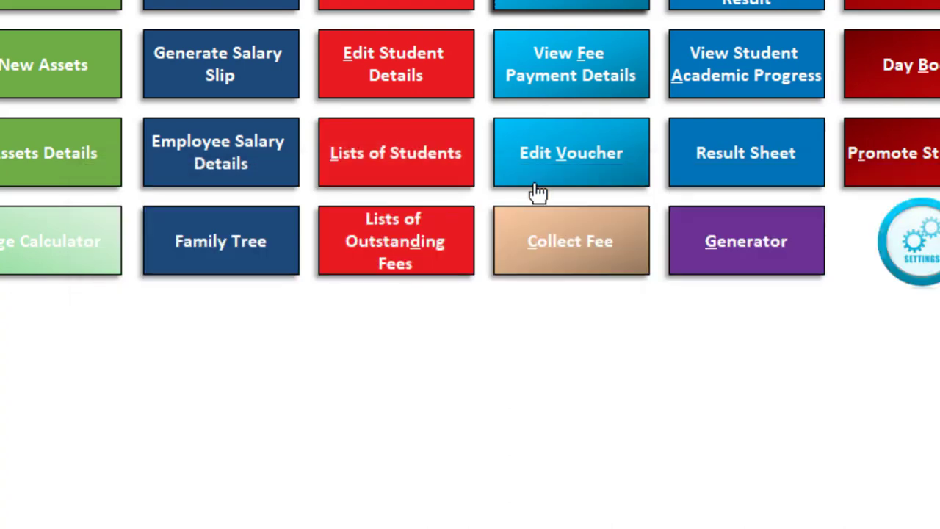
scroll(590, 126, up, 2)
key(alt+Tab)
key(ctrl+a)
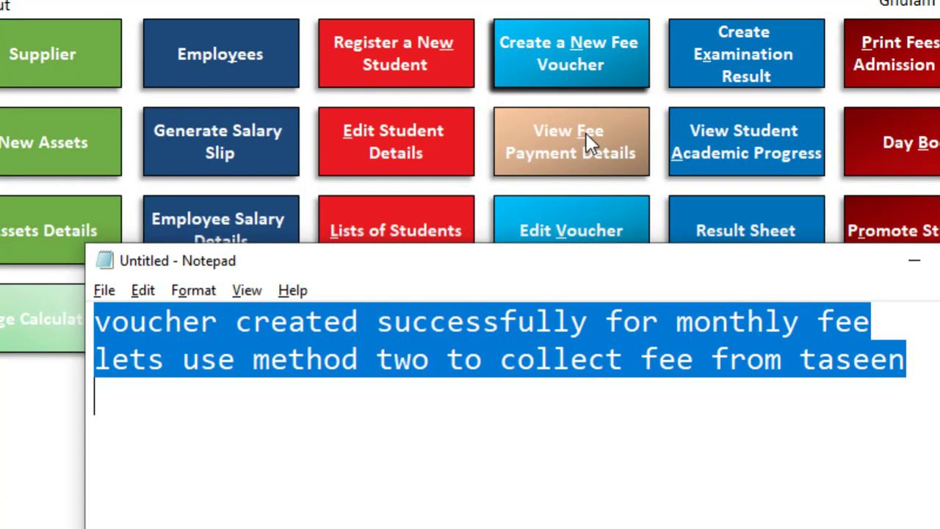
text(click on vi)
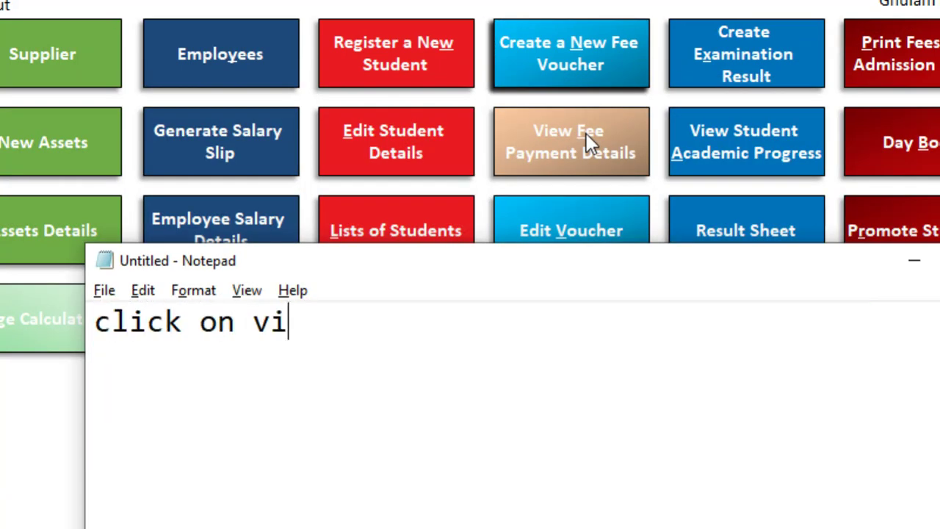
text(ew fee pay)
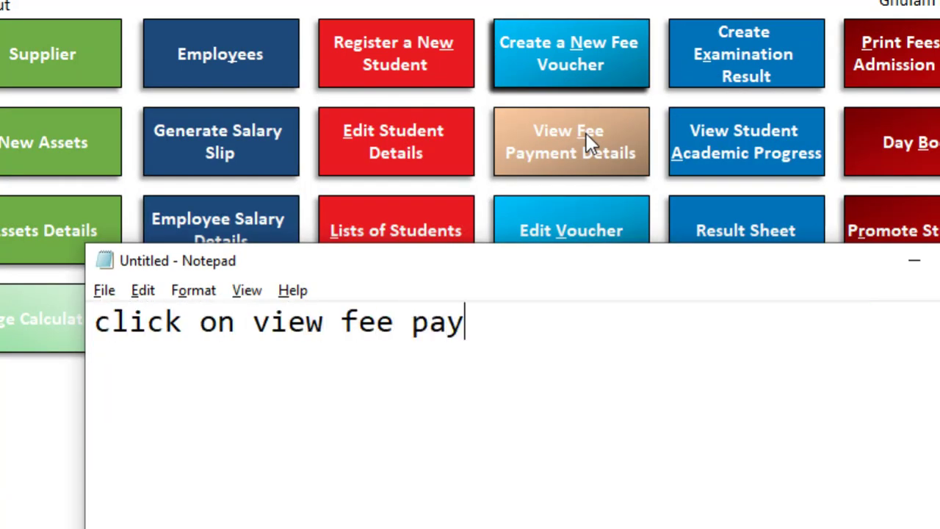
text(ment details)
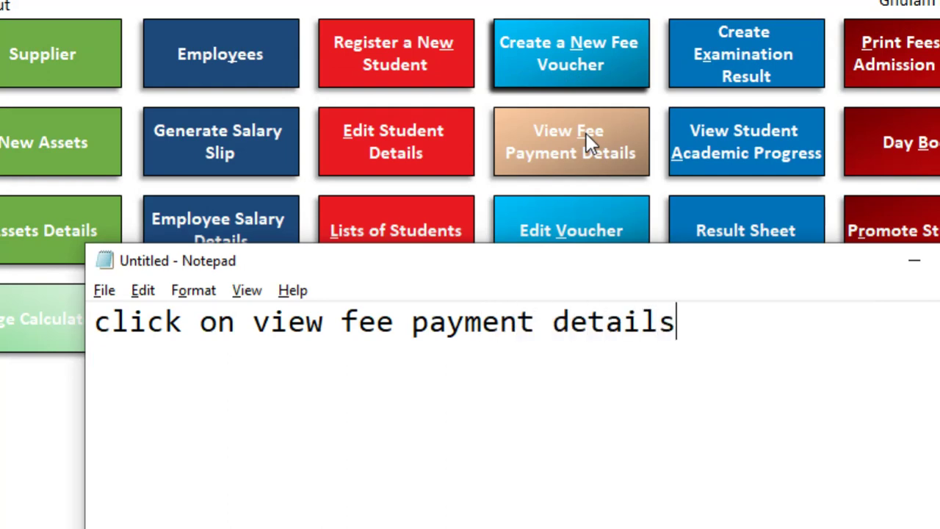
Change the note to 'or press alt+' and bring the HMSoft main menu back
key(alt+Tab)
key(ctrl+a)
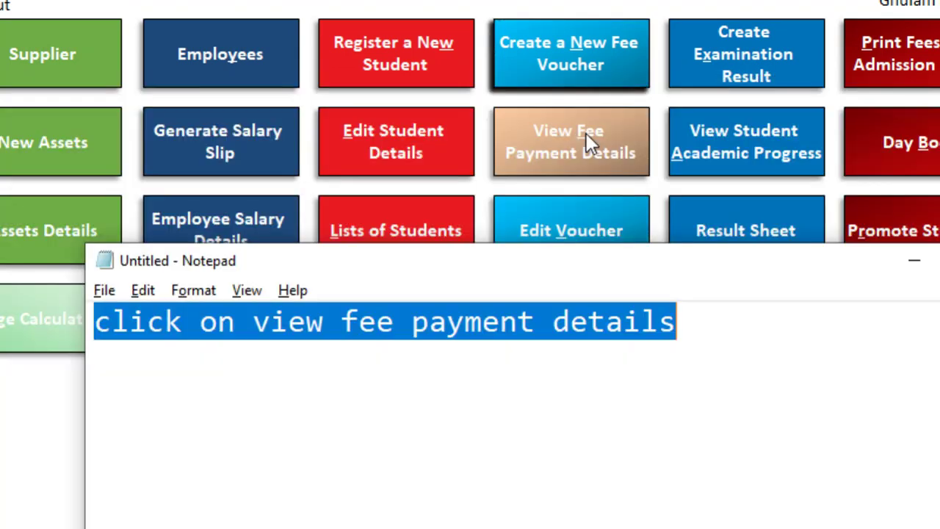
text(press)
key(BackSpace)
key(BackSpace)
key(BackSpace)
text(or )
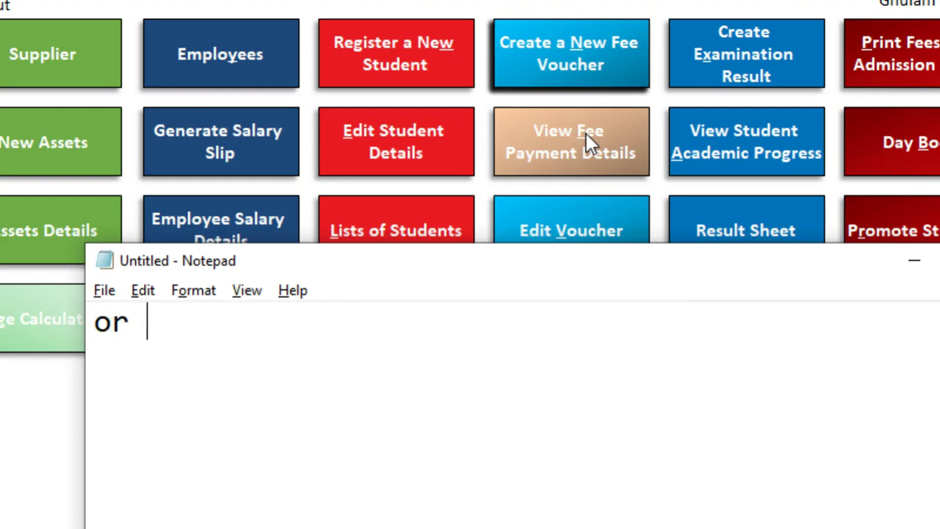
text(press alt+f)
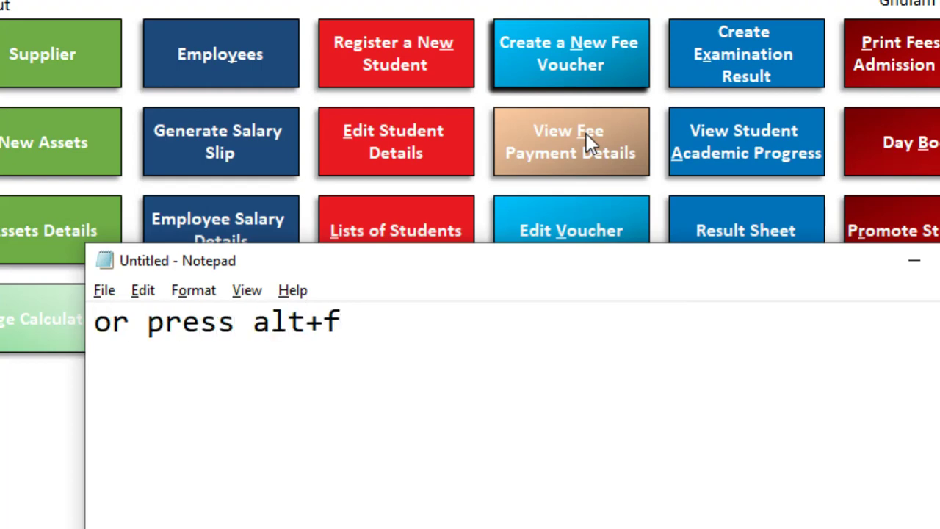
key(alt+Tab)
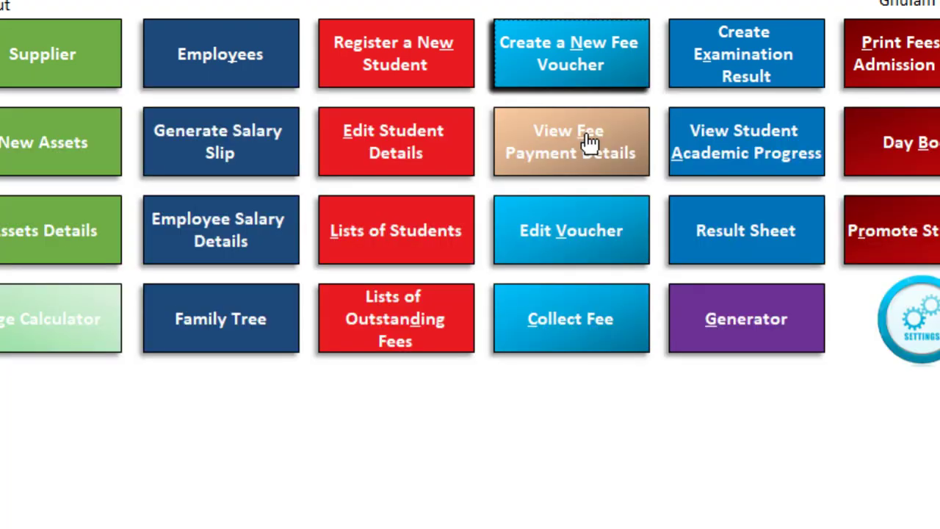
Open View Fee Payment Details and note 'from list' plus selecting the student's name in Notepad
click(590, 140)
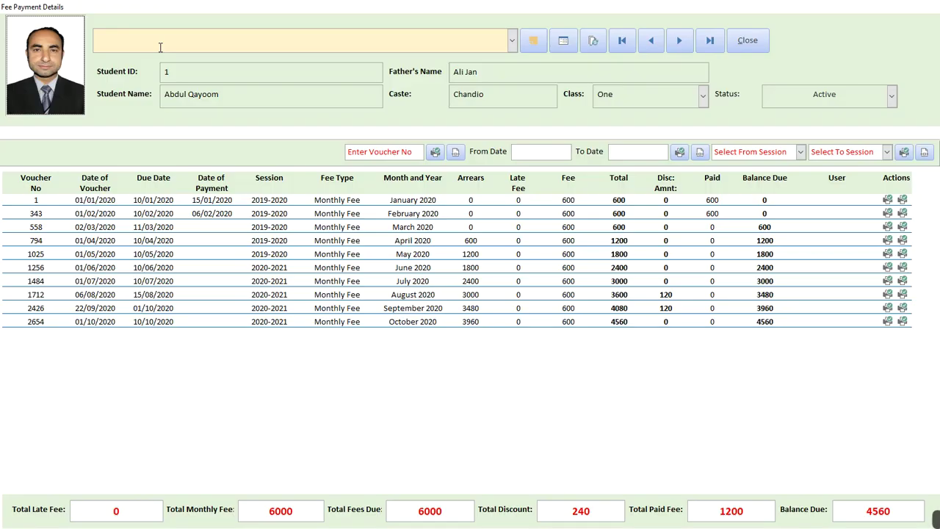
key(alt+Tab)
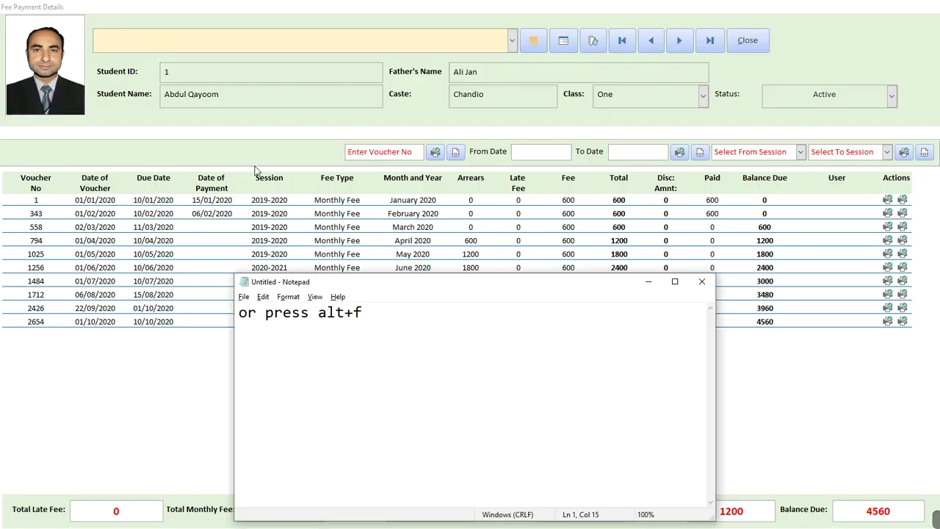
drag(239, 312, 343, 324)
text(fro)
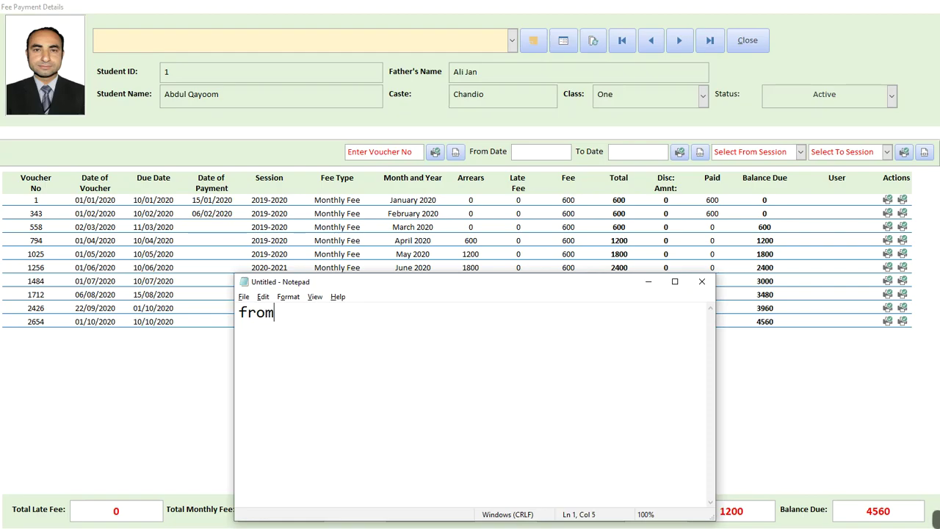
text(m)
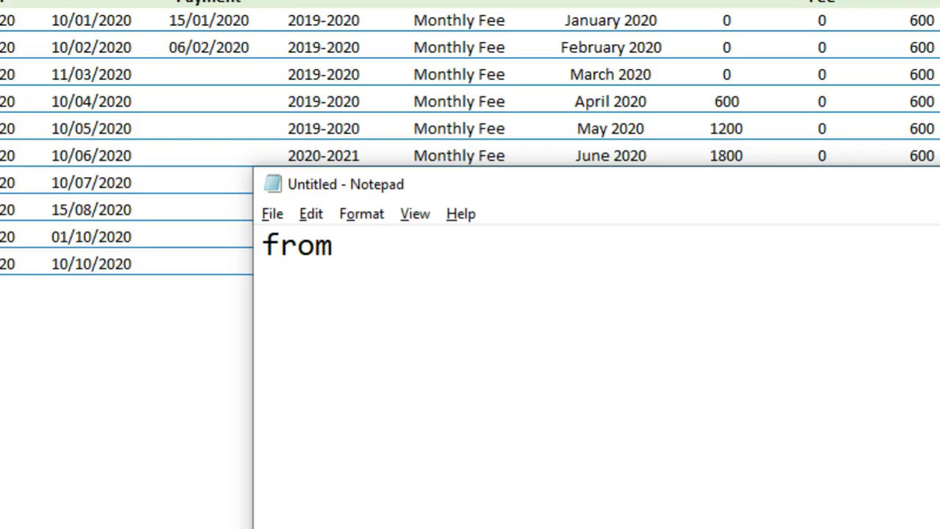
text( list)
key(Return)
text(sele)
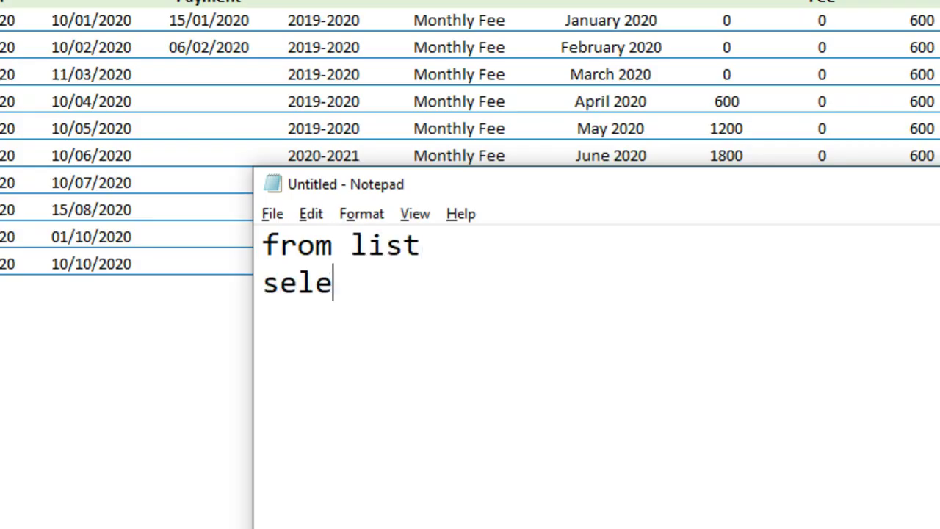
text(ct student name )
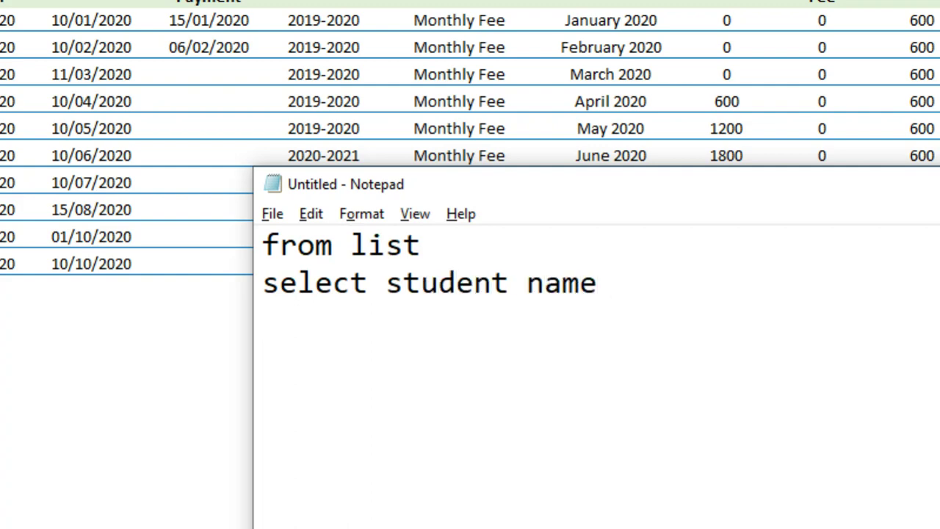
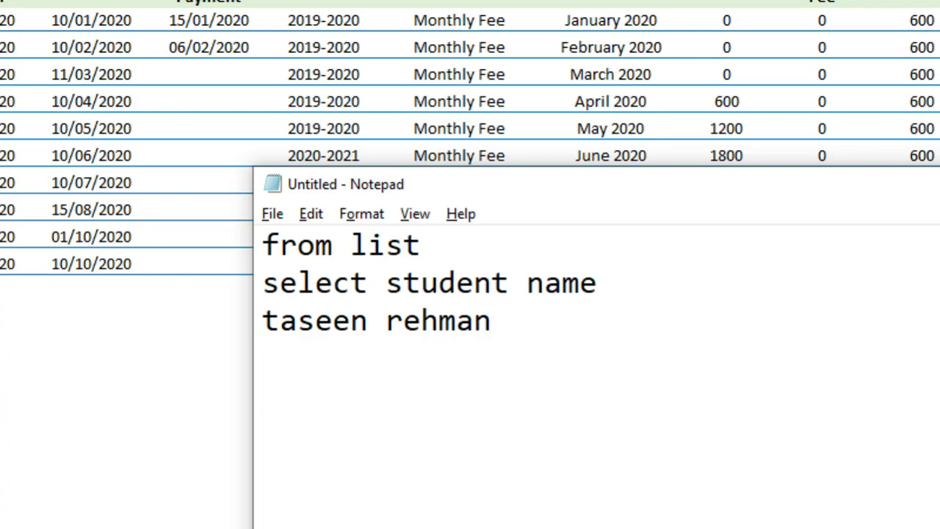
Load the Nursery B student's fee record by typing their name into the student box
key(alt+Tab)
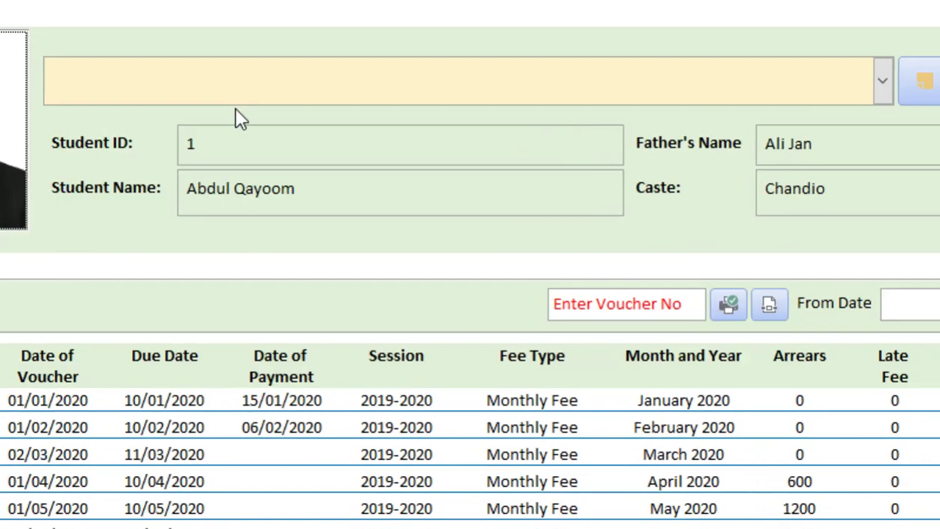
click(236, 103)
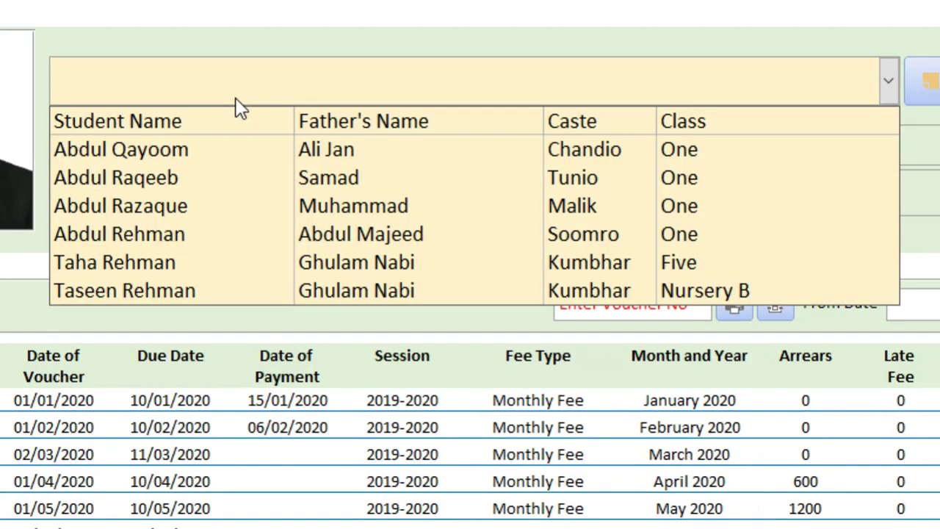
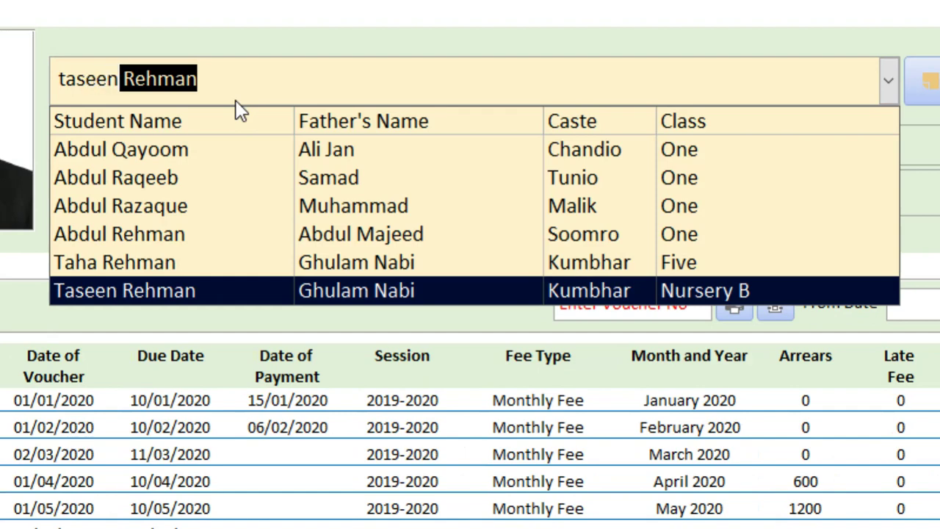
key(Return)
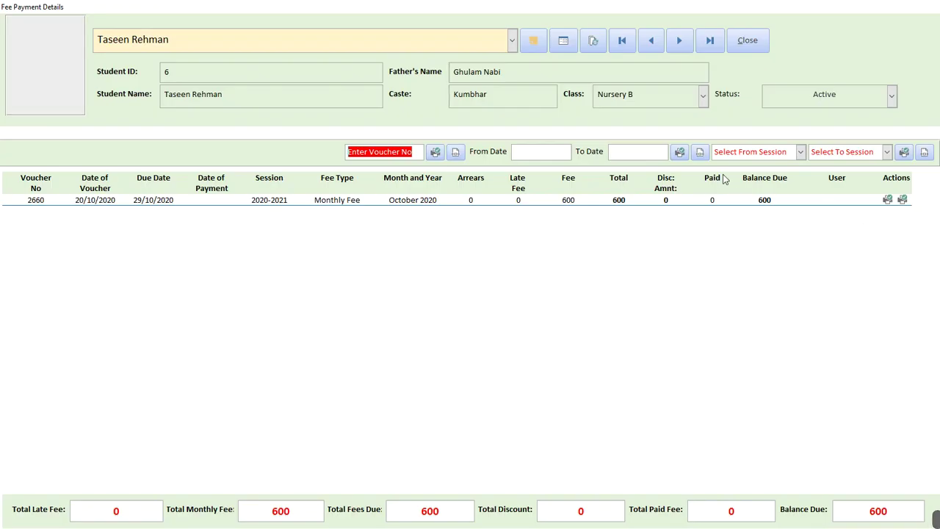
Note 'here is history of fees record / you can print fees statement / or vouchers / or collect', then 'so lets collect fee from him'
key(alt+Tab)
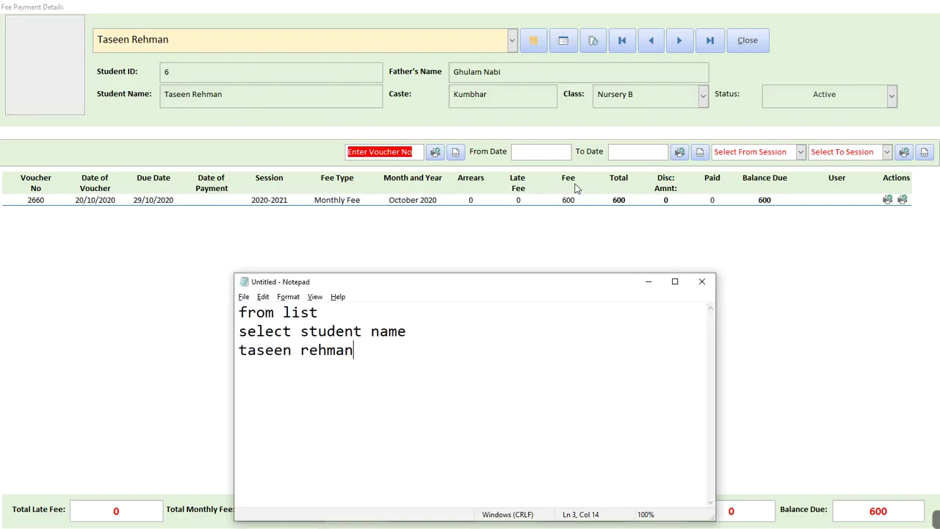
key(ctrl+a)
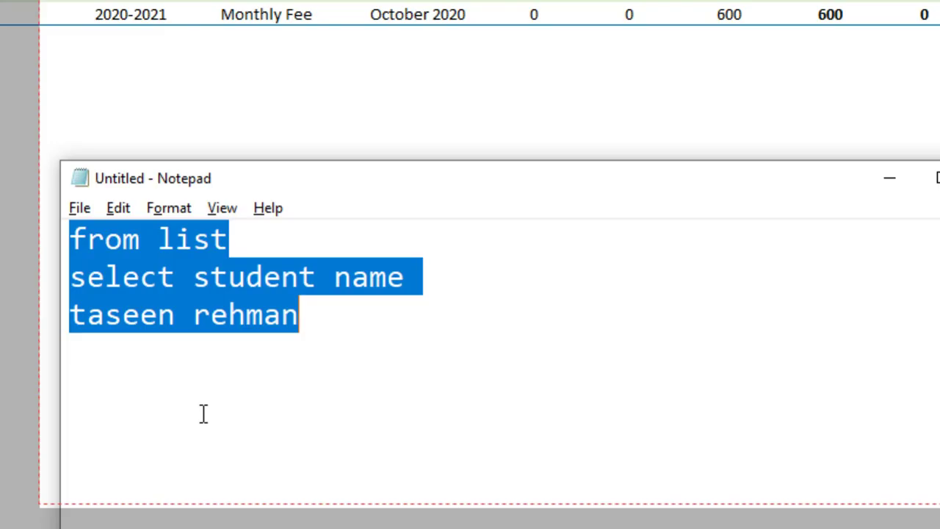
text(here is )
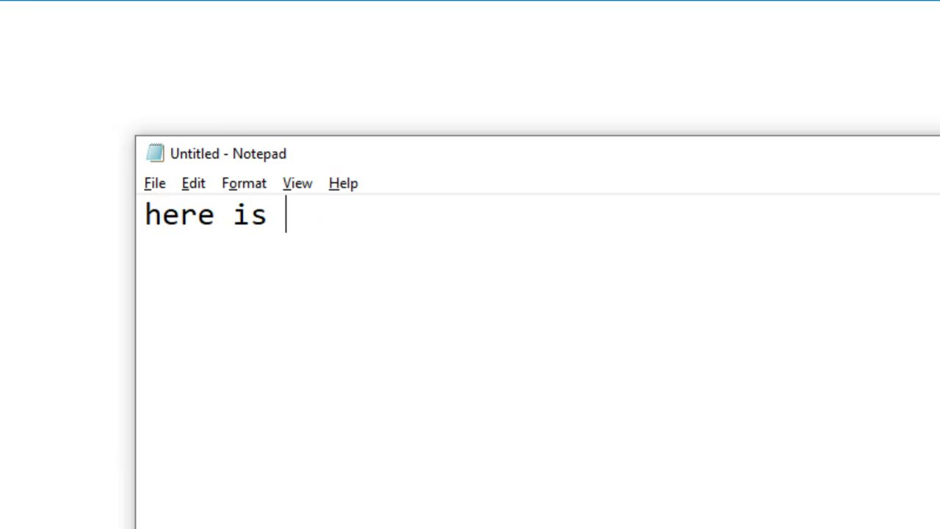
text(a detaile)
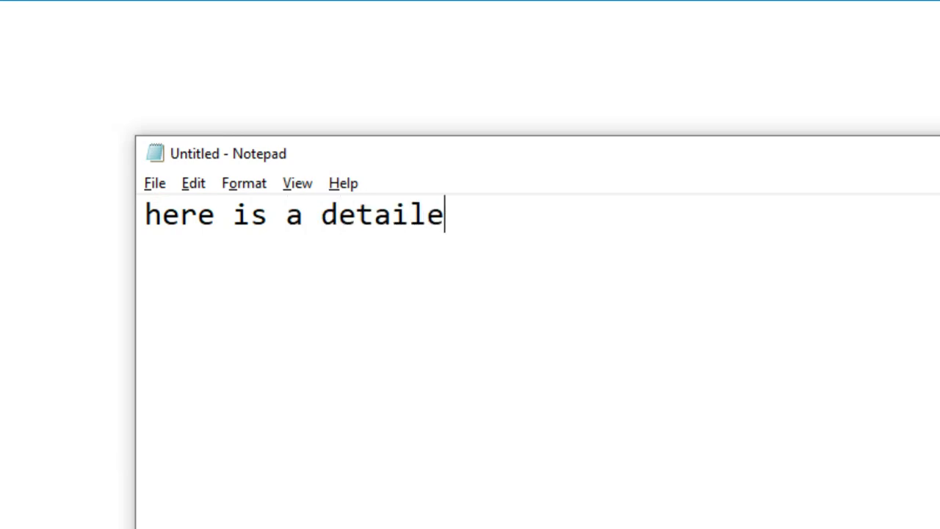
text(d)
key(BackSpace)
key(BackSpace)
key(BackSpace)
key(BackSpace)
key(BackSpace)
key(BackSpace)
key(BackSpace)
key(BackSpace)
key(BackSpace)
key(BackSpace)
key(BackSpace)
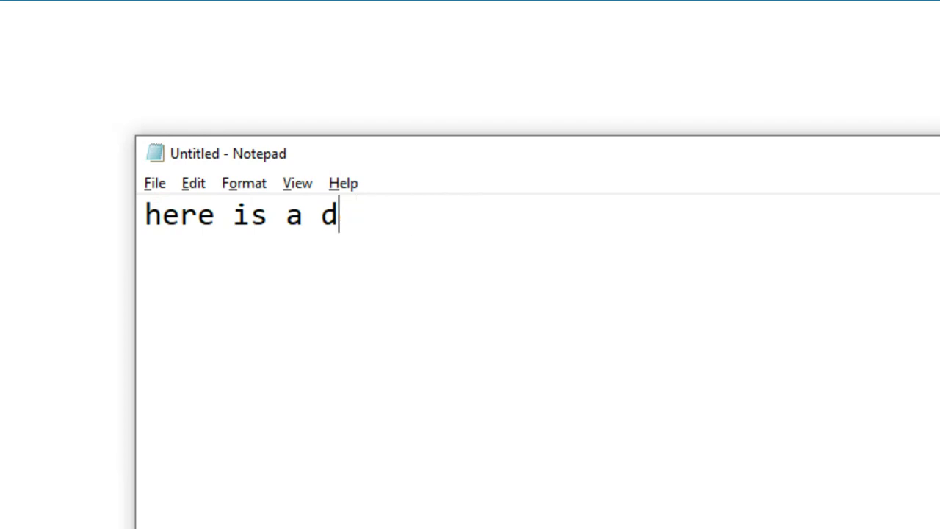
text(hi)
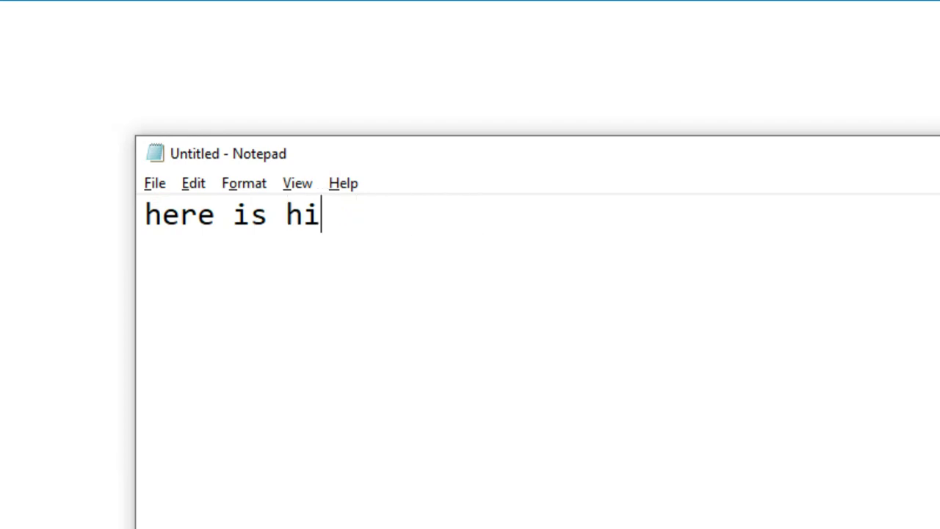
text(story of fees)
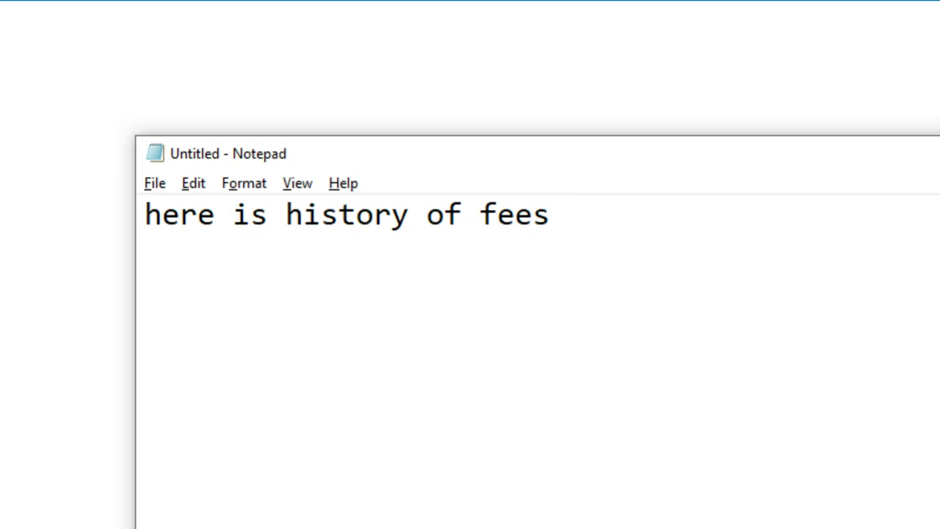
text( record )
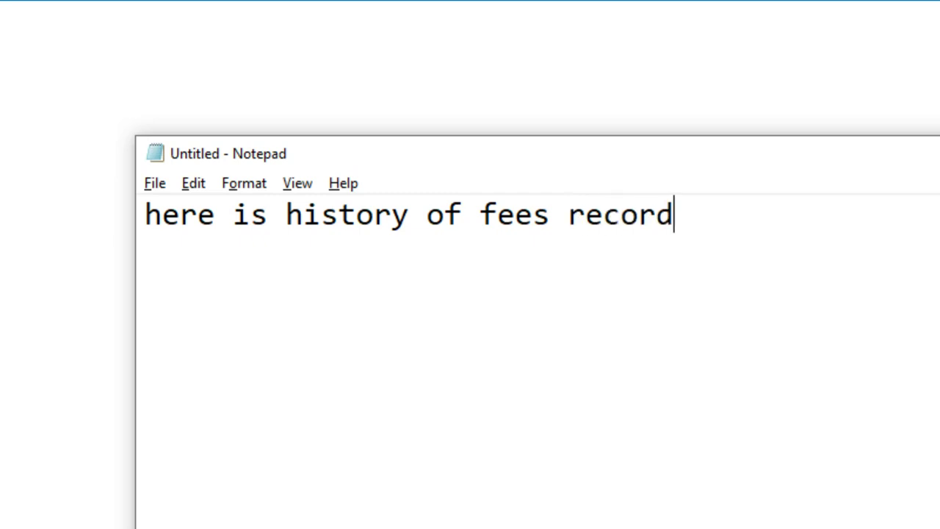
text(you c)
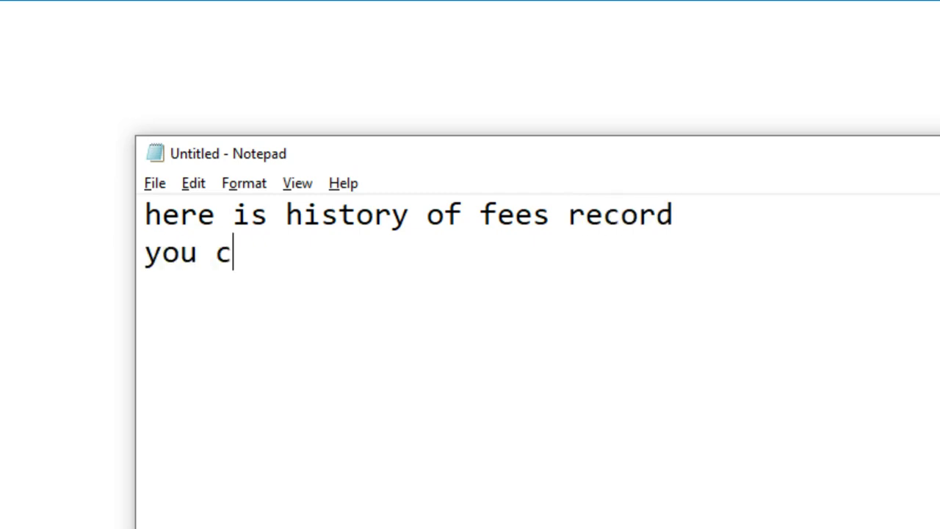
text(an print )
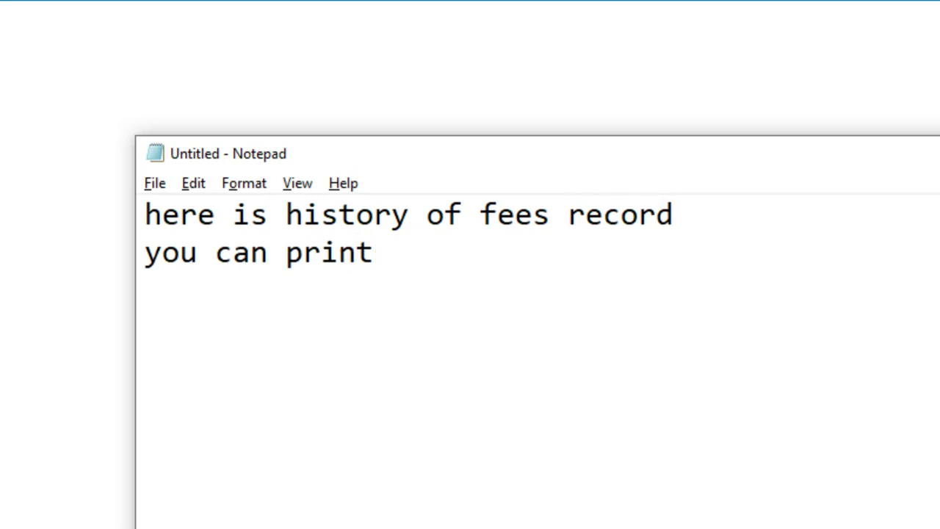
text(pdf)
key(BackSpace)
key(BackSpace)
key(BackSpace)
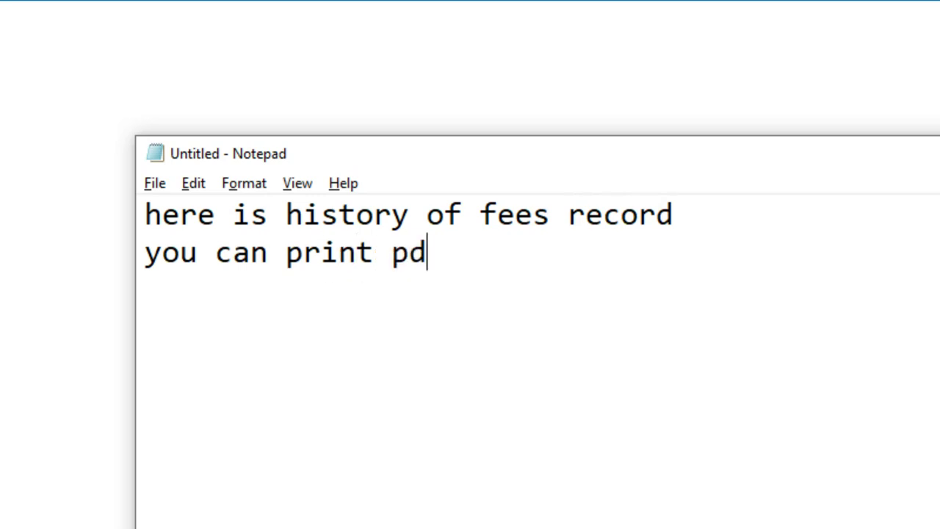
text(f)
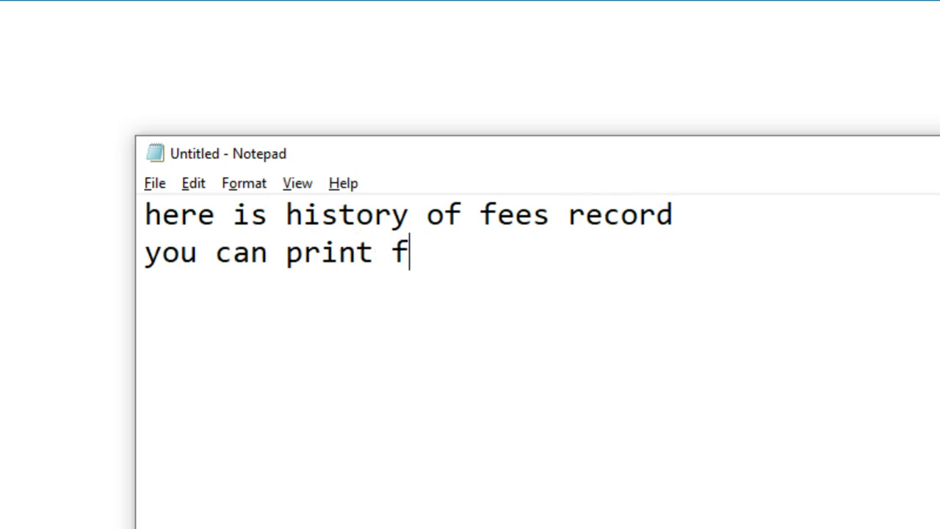
text(ees statement )
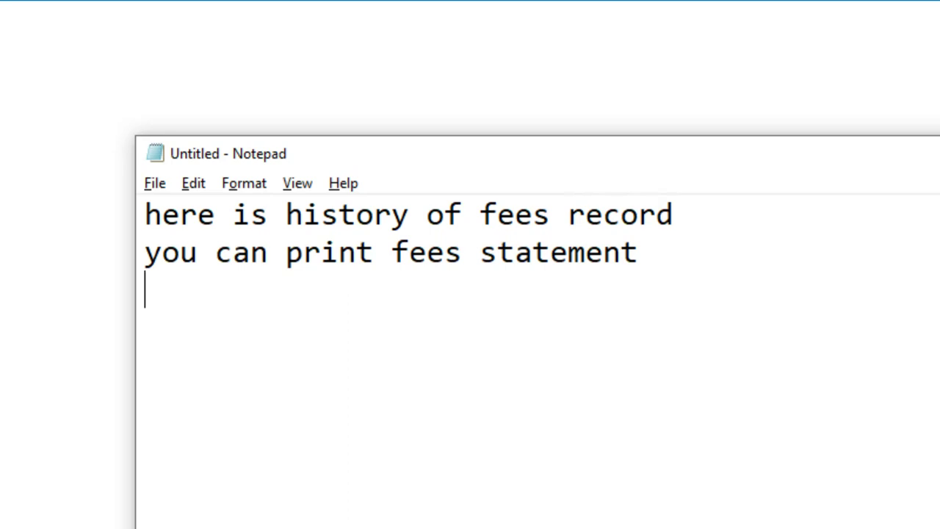
text(or vouchers )
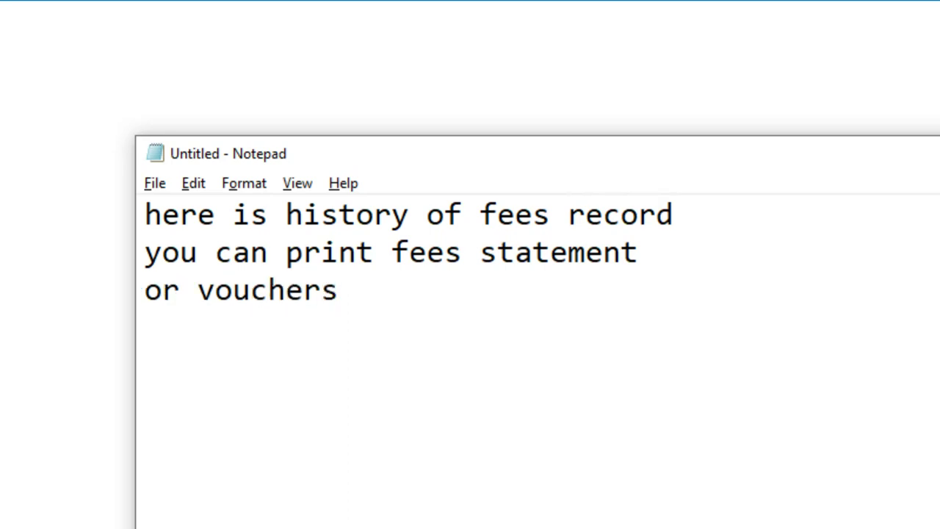
text(or collect)
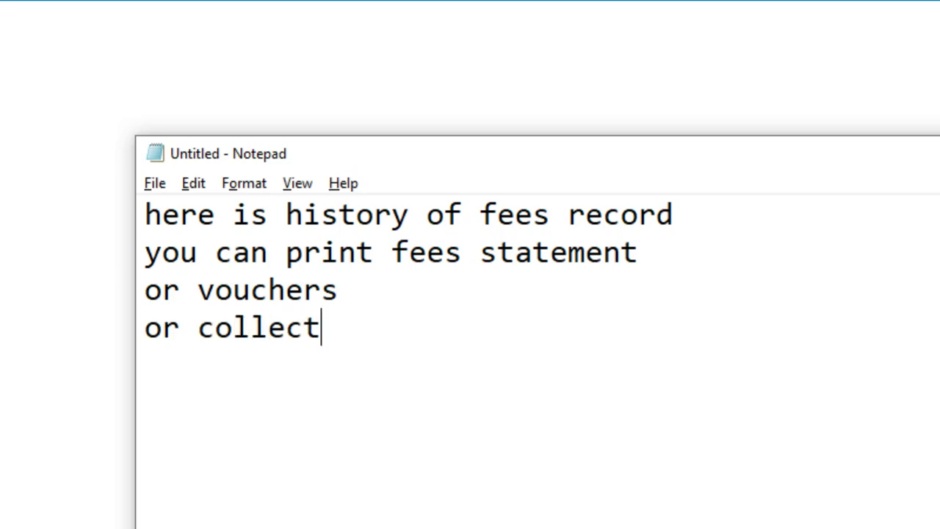
key(ctrl+a)
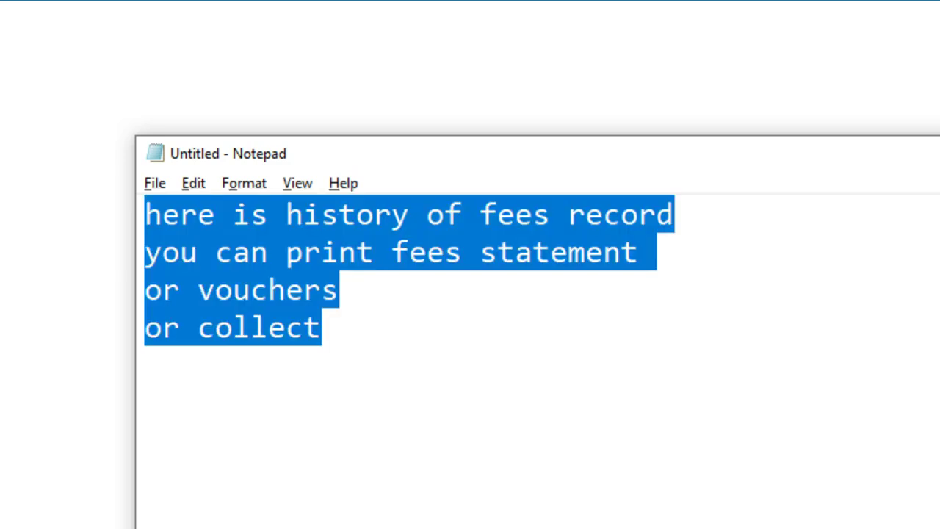
text(so lets collect f)
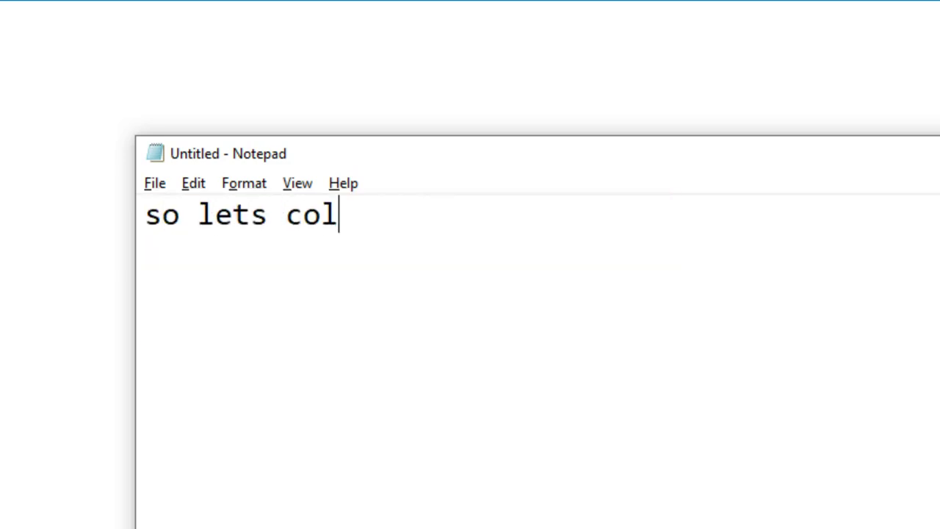
text(ee from him)
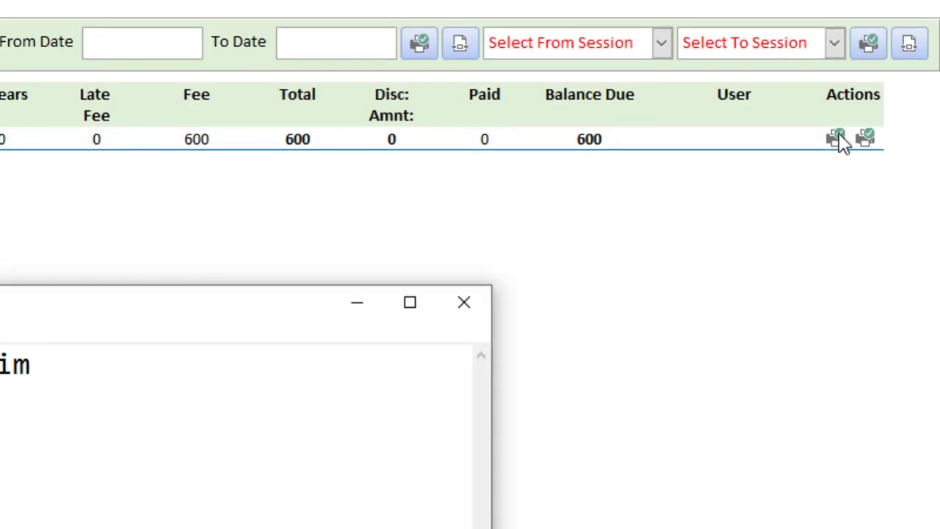
Note 'lets try to print paid fees voucher before collectoin', then print the October 2020 voucher
key(ctrl+a)
text(let)
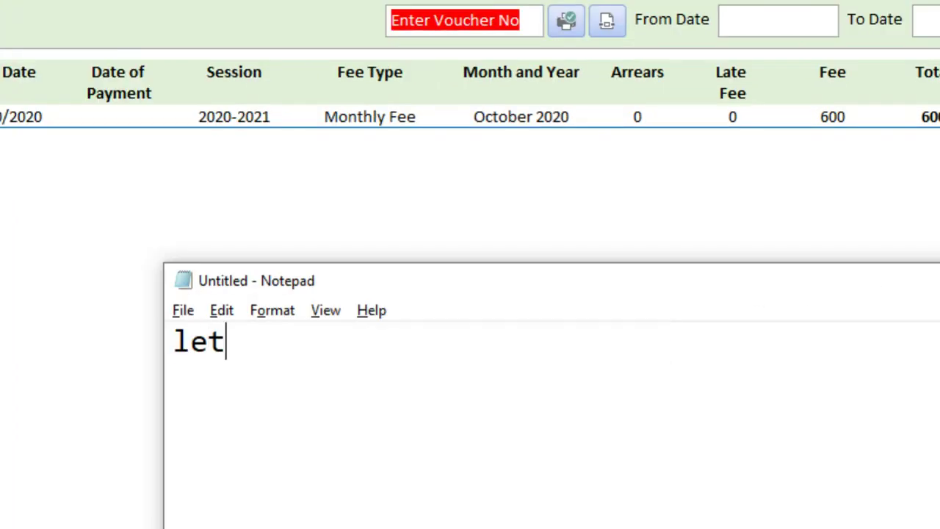
text(s try to prin)
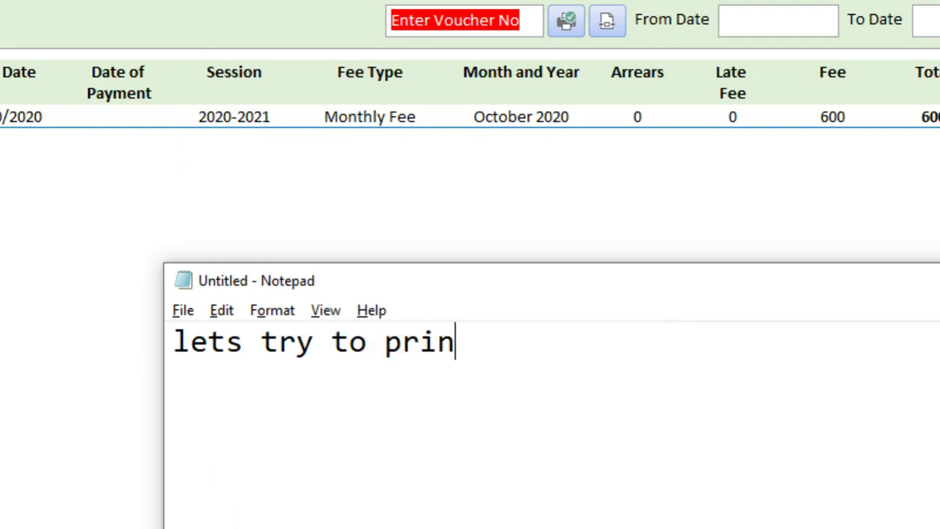
text(t paid fees)
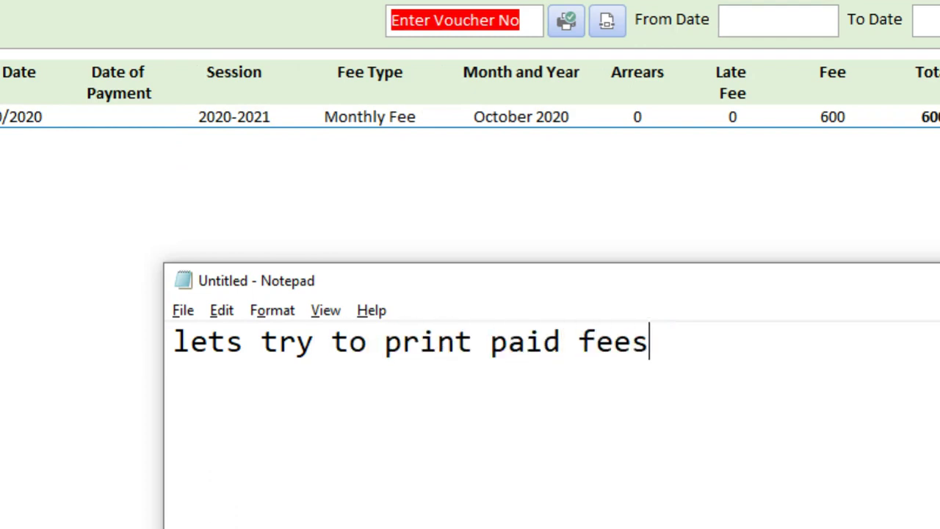
text( voucher)
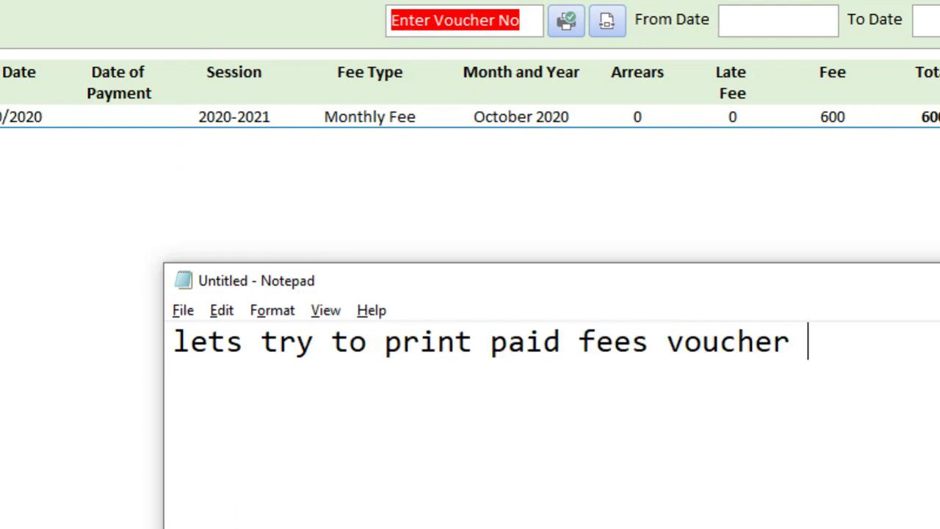
text( before col)
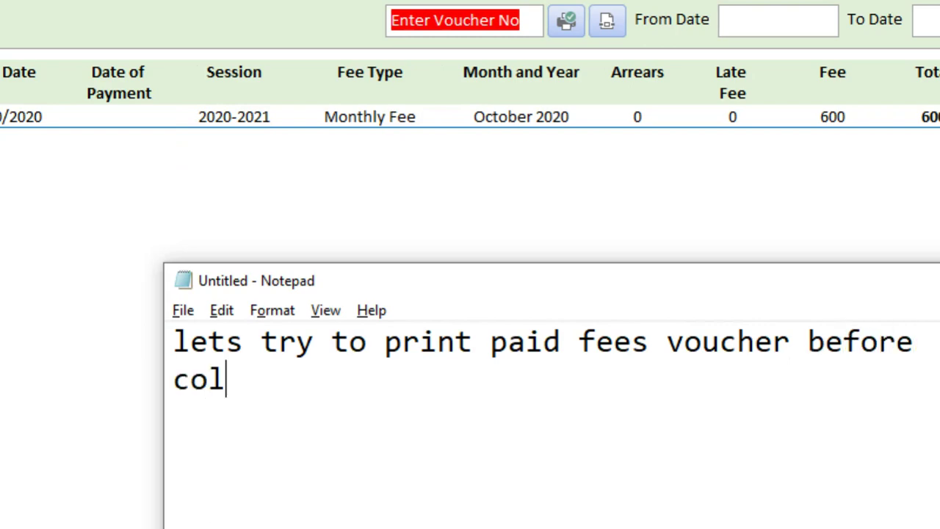
text(lectoin)
key(alt+Tab)
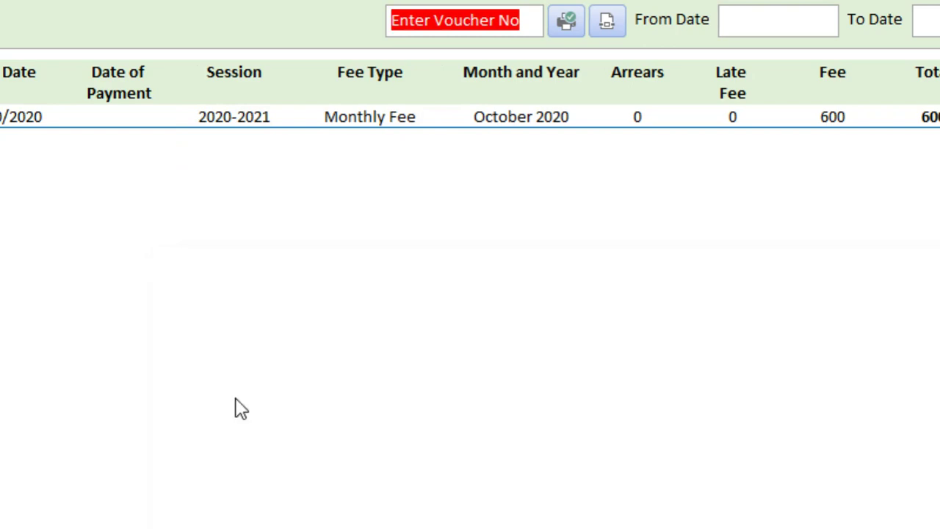
click(837, 131)
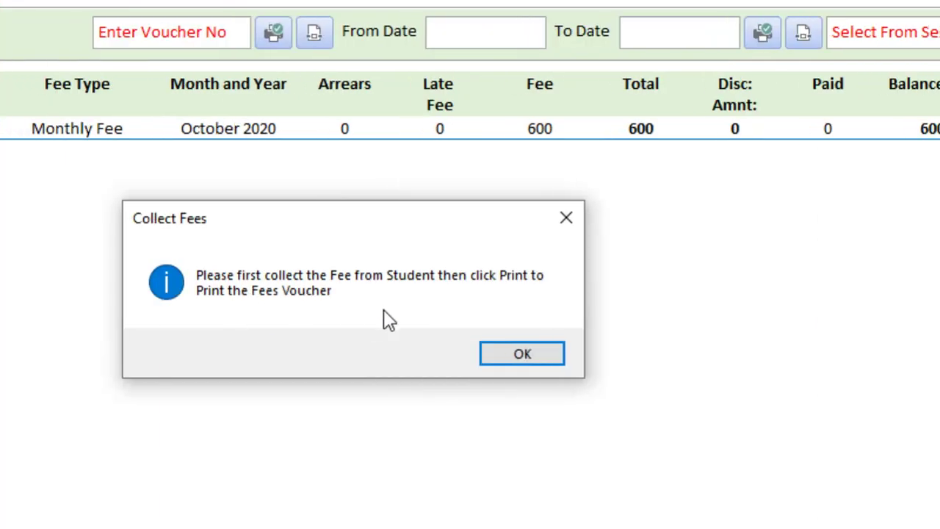
key(alt+Tab)
click(444, 304)
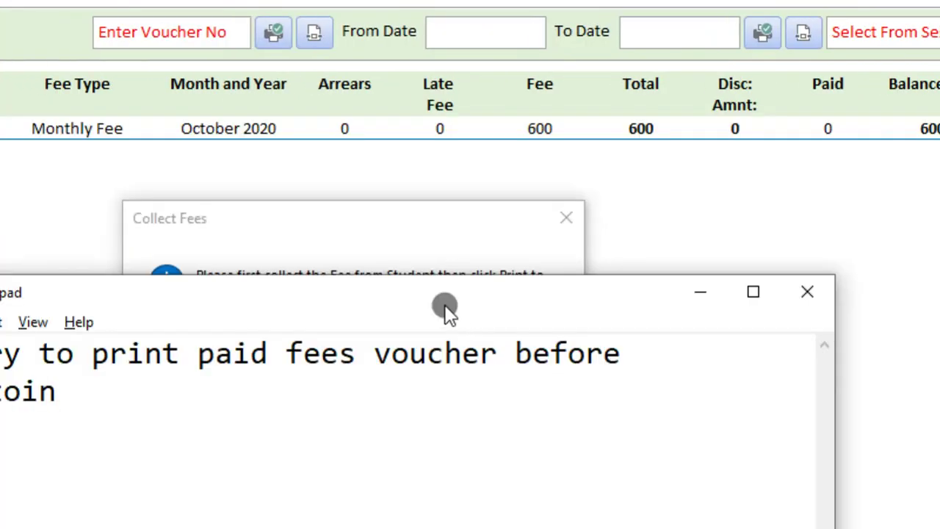
drag(444, 304, 420, 373)
key(ctrl+a)
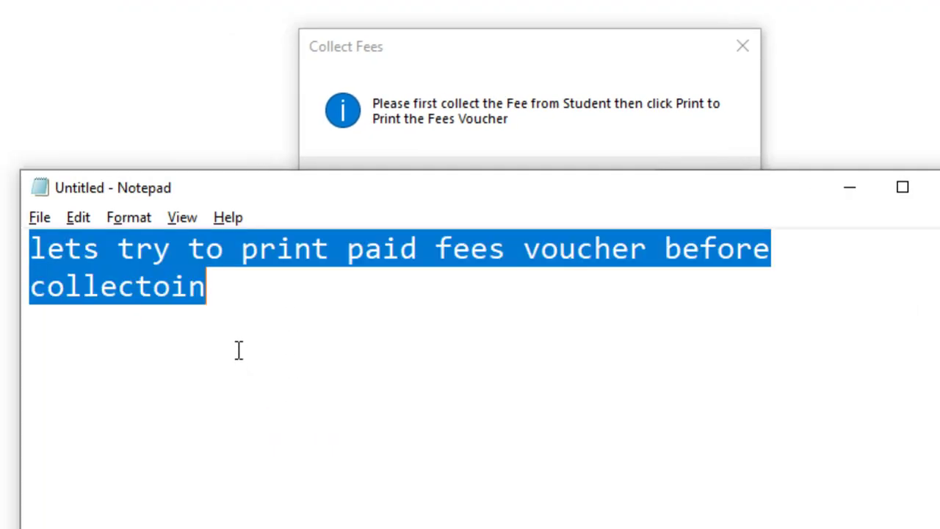
text(it says fi)
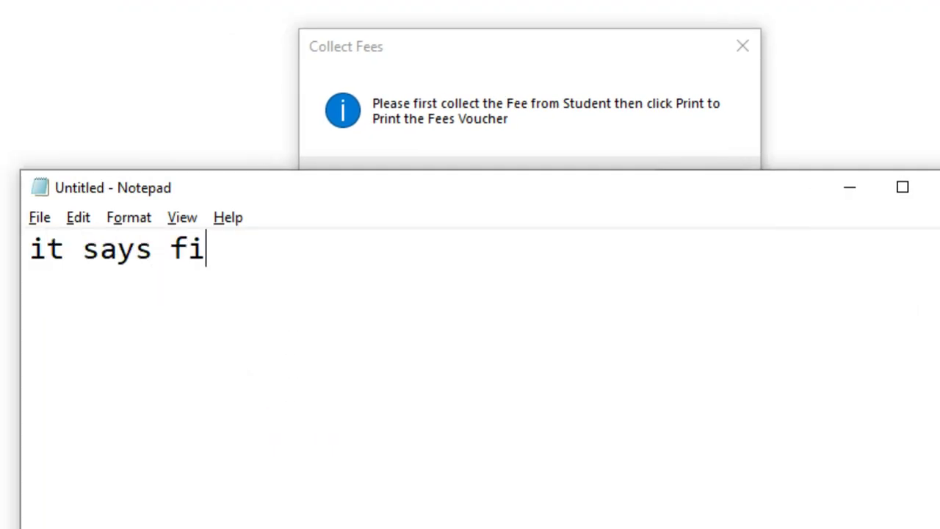
text(rst colle)
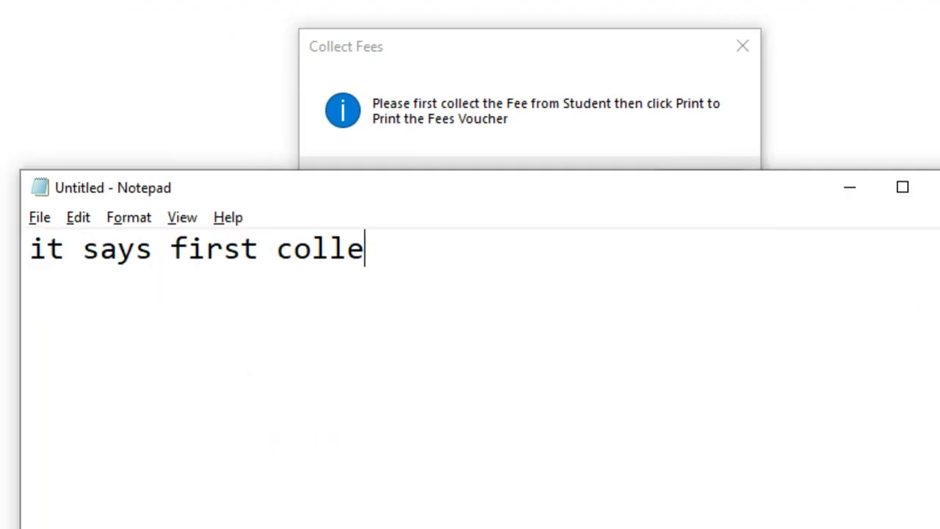
text(ct fee then )
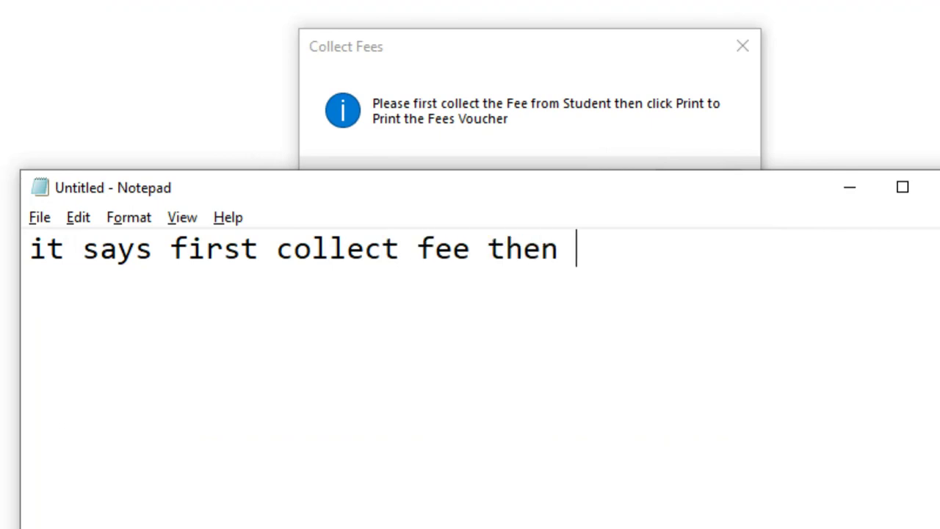
text(print this voucher)
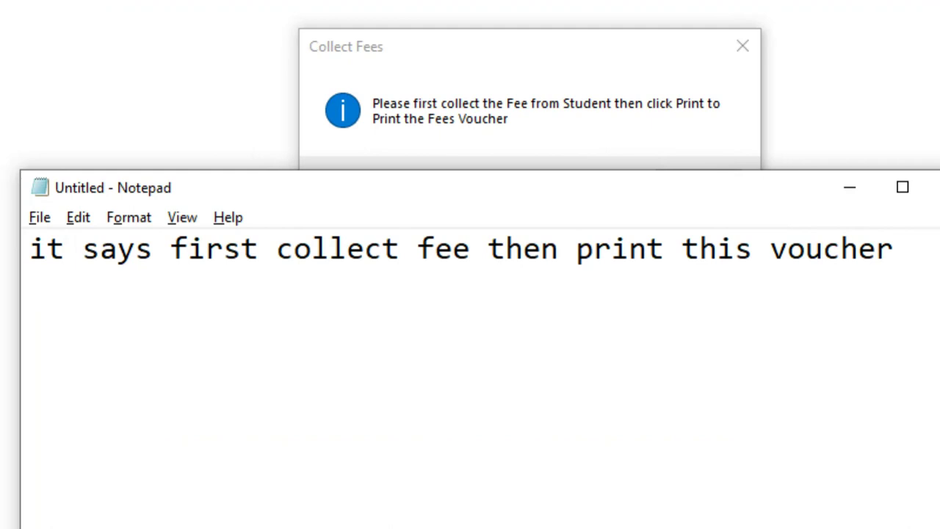
key(ctrl+a)
text(we can a)
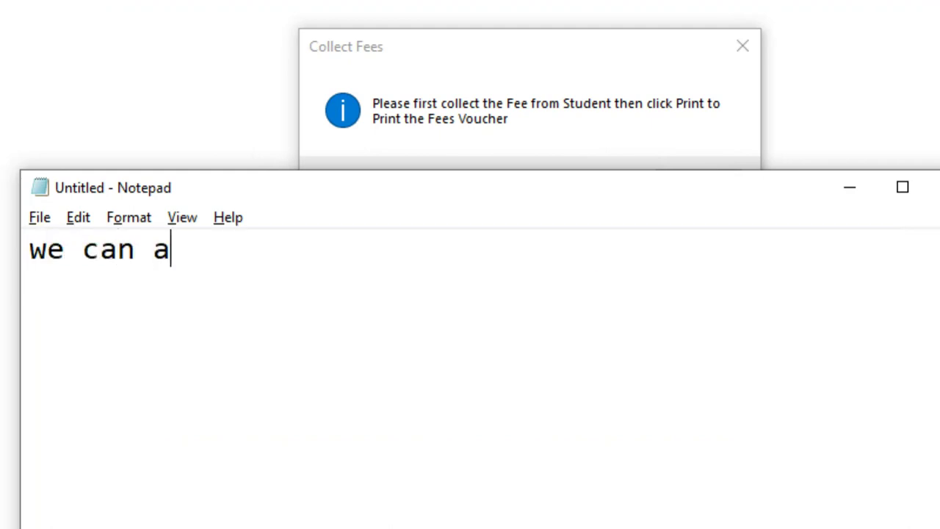
text(lso print )
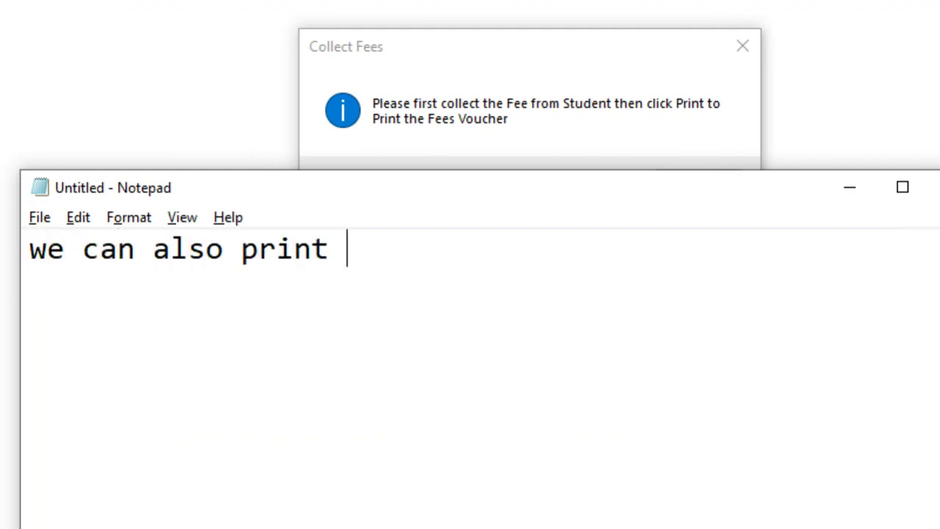
text(a unpaid )
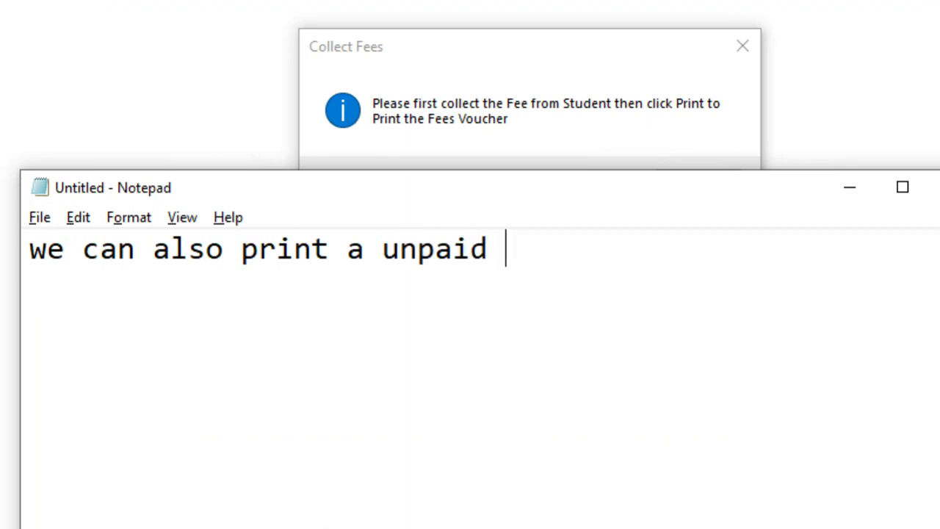
text(fees voucher)
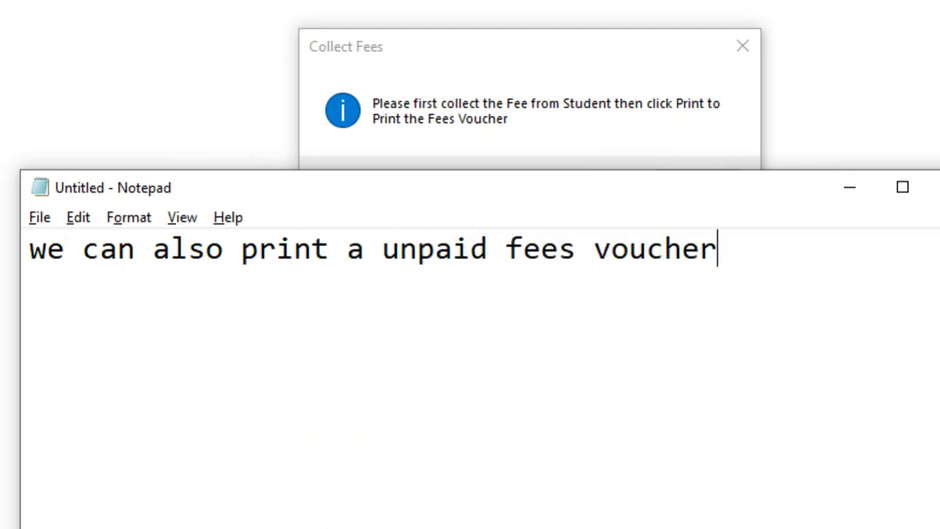
key(ctrl+a)
text(i mean )
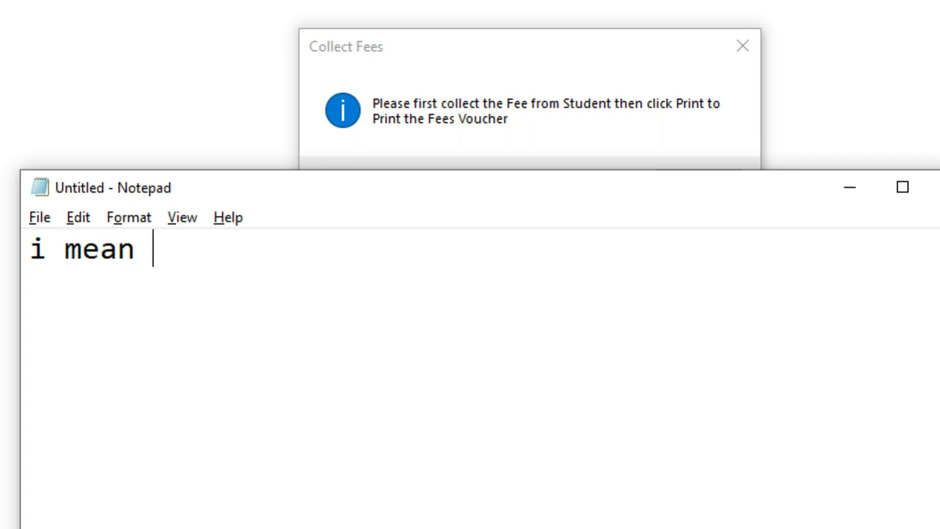
text(befo)
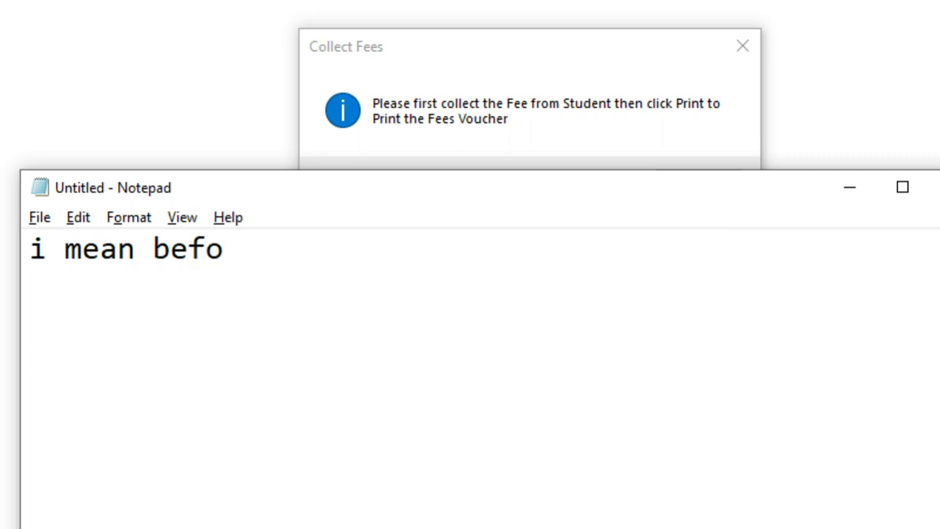
key(BackSpace)
key(BackSpace)
key(BackSpace)
key(BackSpace)
text(to issue )
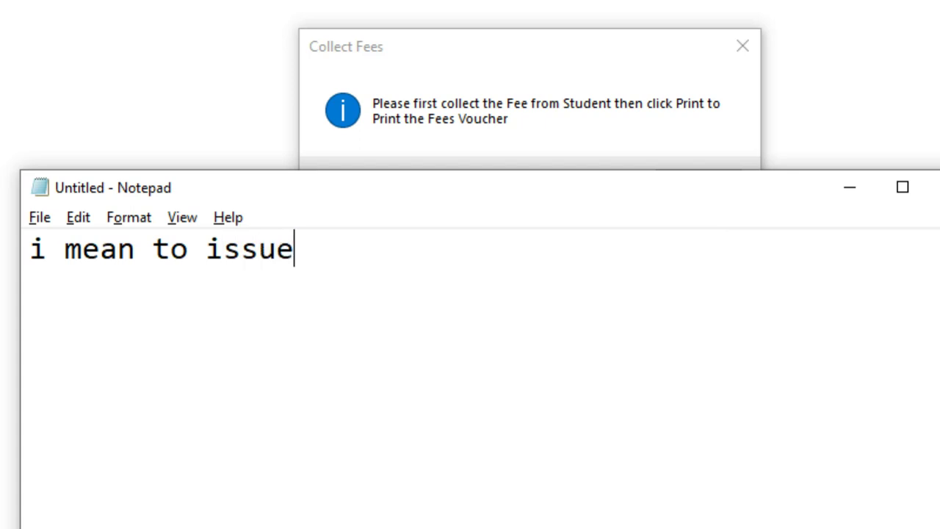
text(a fee)
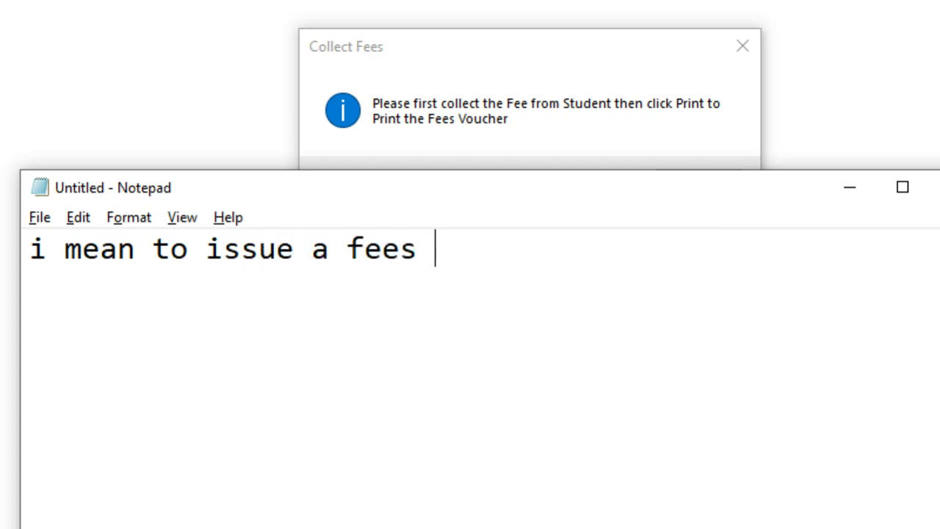
text( voucher)
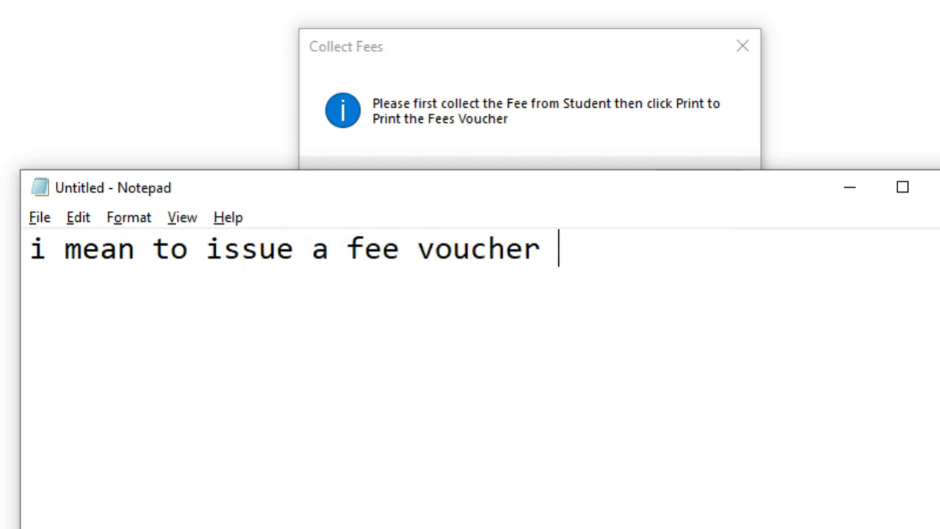
text( to parent o)
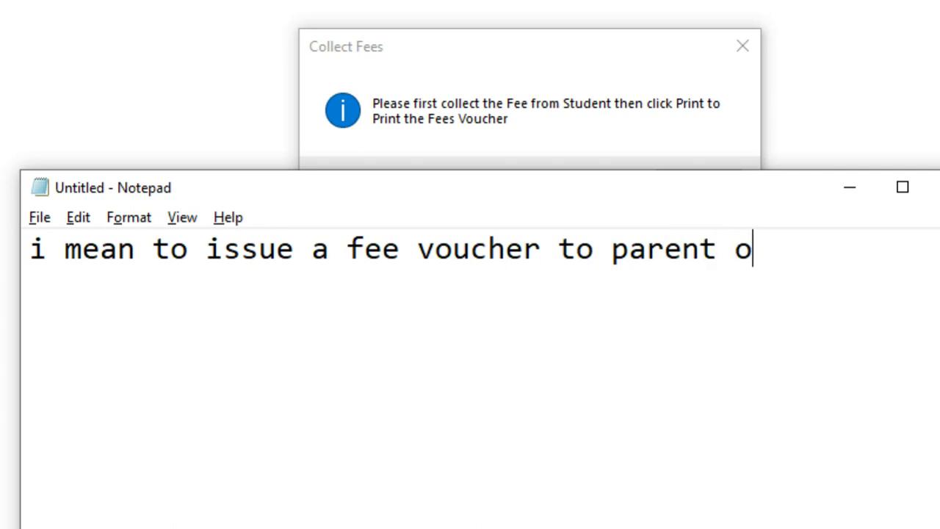
text(r student )
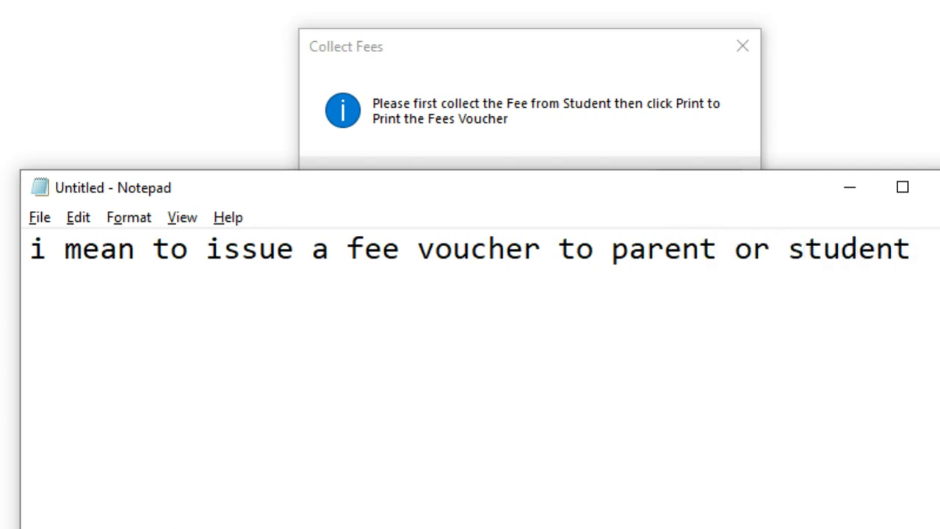
text(to inform )
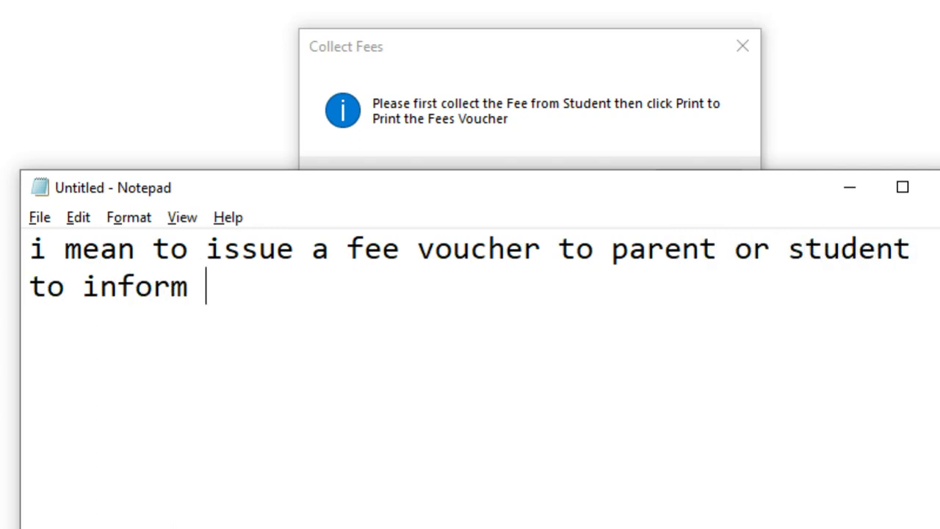
text(them to pay )
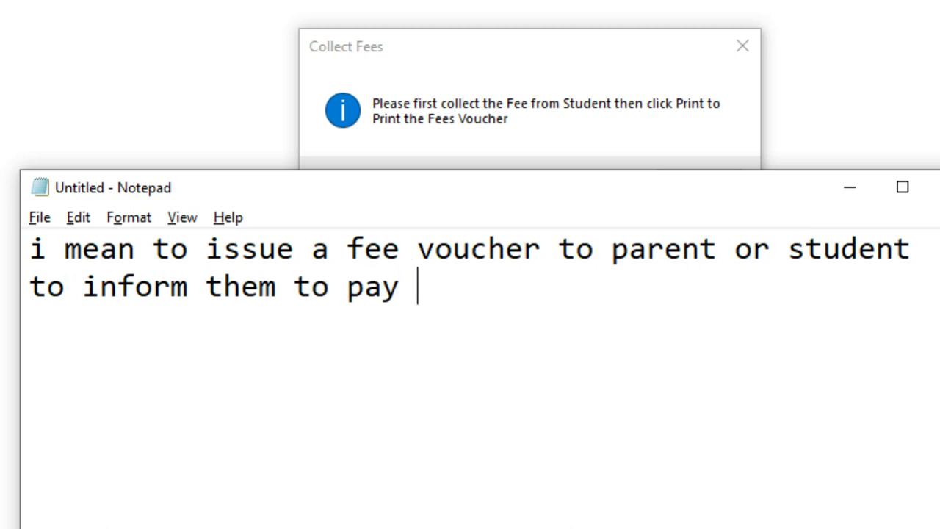
text(the fee)
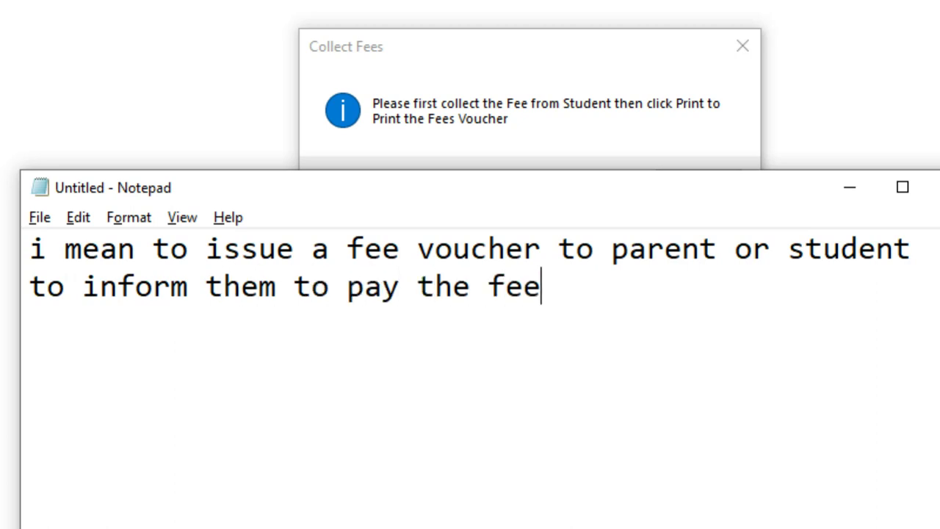
text( descri)
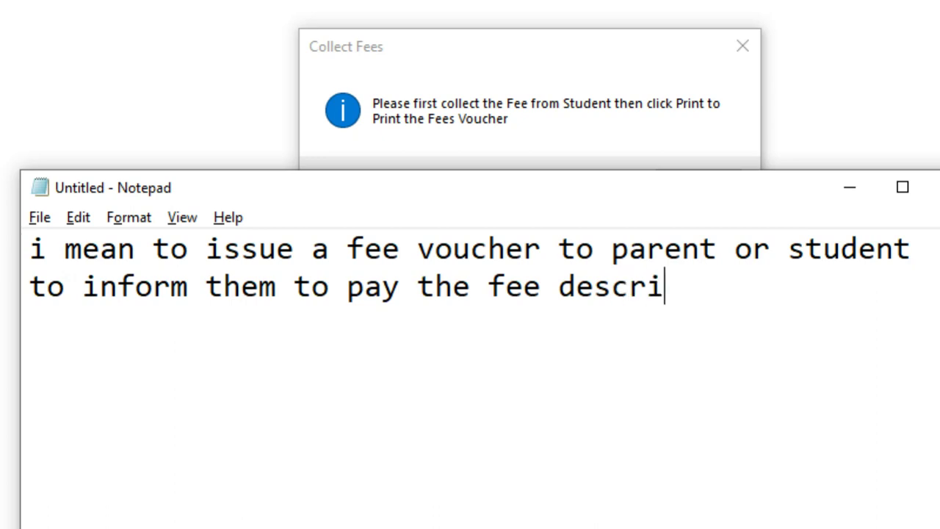
text(bed in voucher)
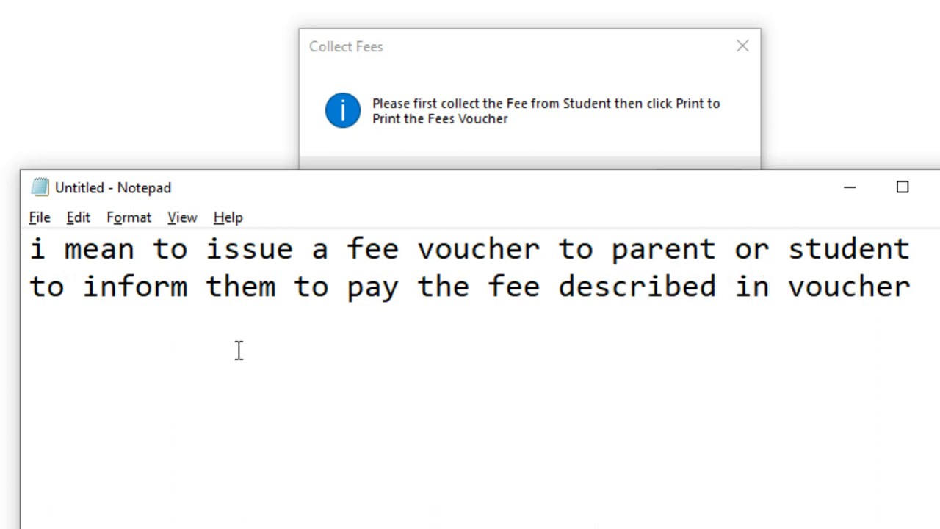
key(alt+Tab)
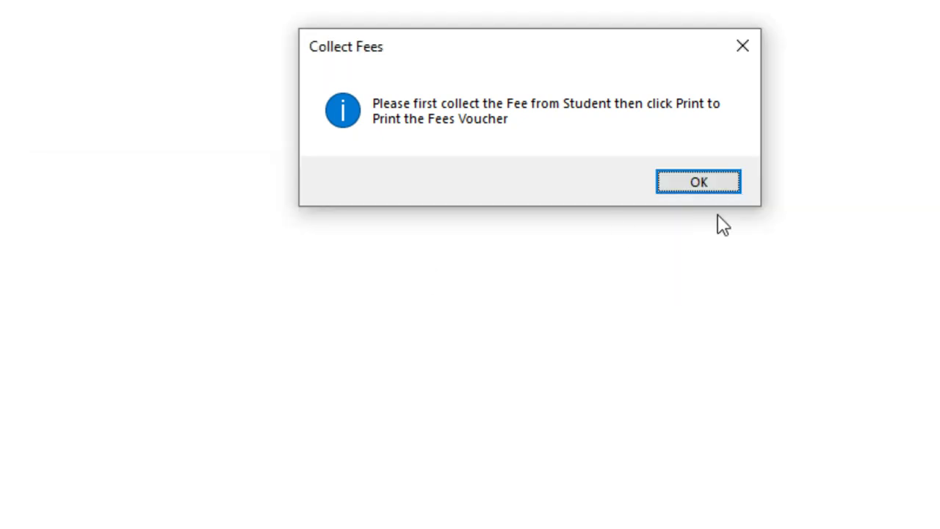
Dismiss the Collect Fees notice and open the unpaid voucher preview showing both copies
click(702, 185)
click(868, 137)
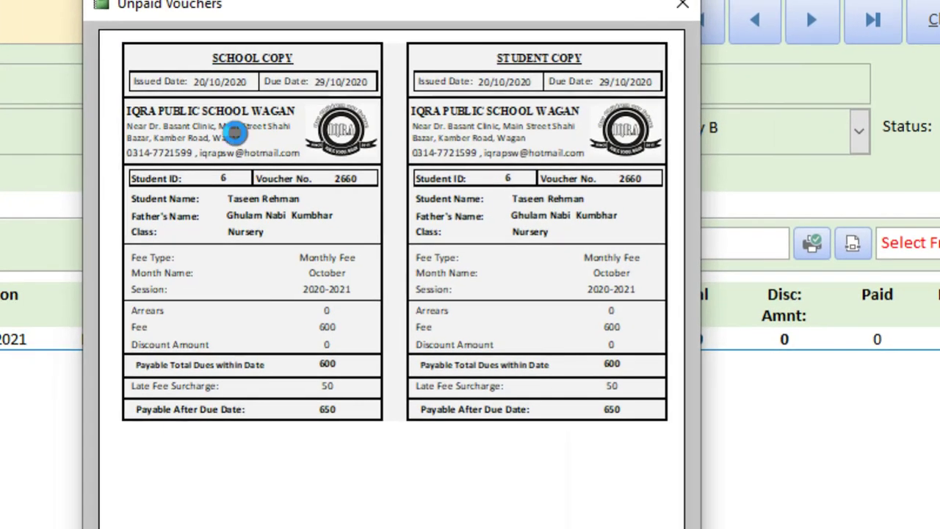
click(234, 132)
click(221, 76)
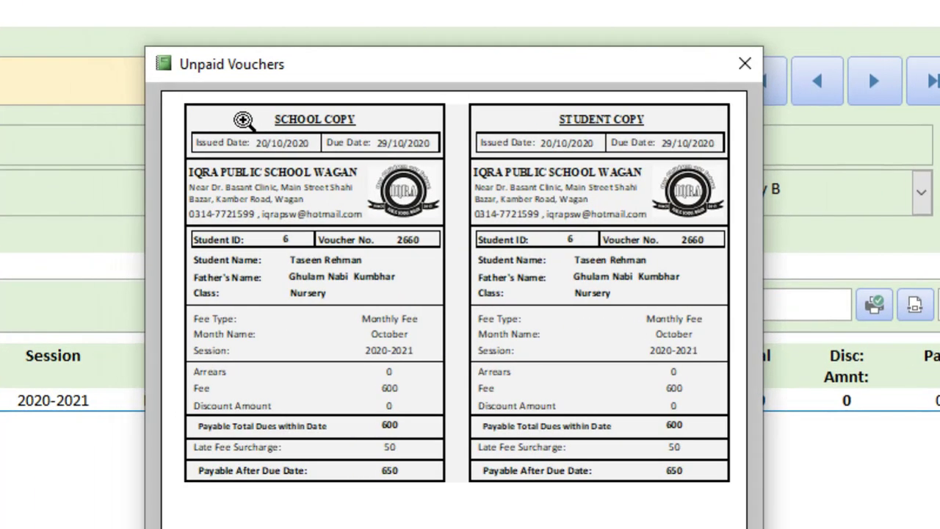
click(180, 60)
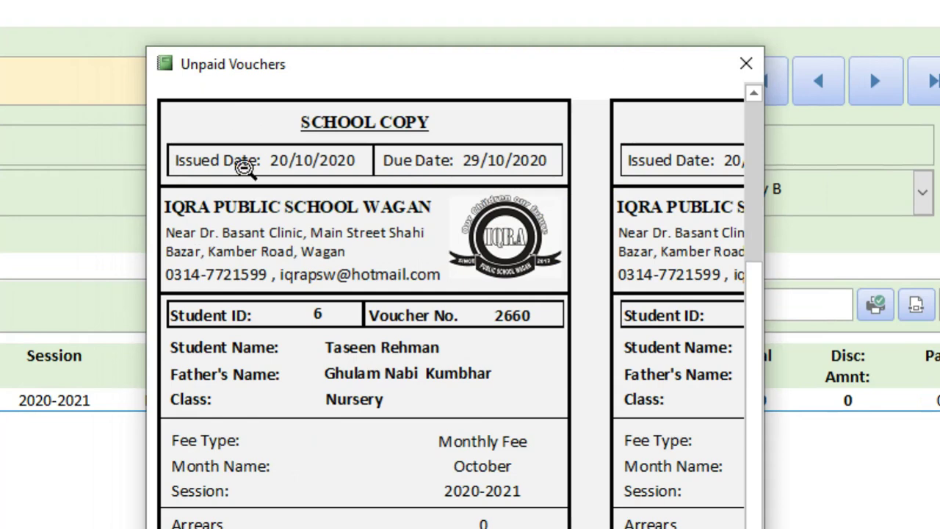
click(349, 271)
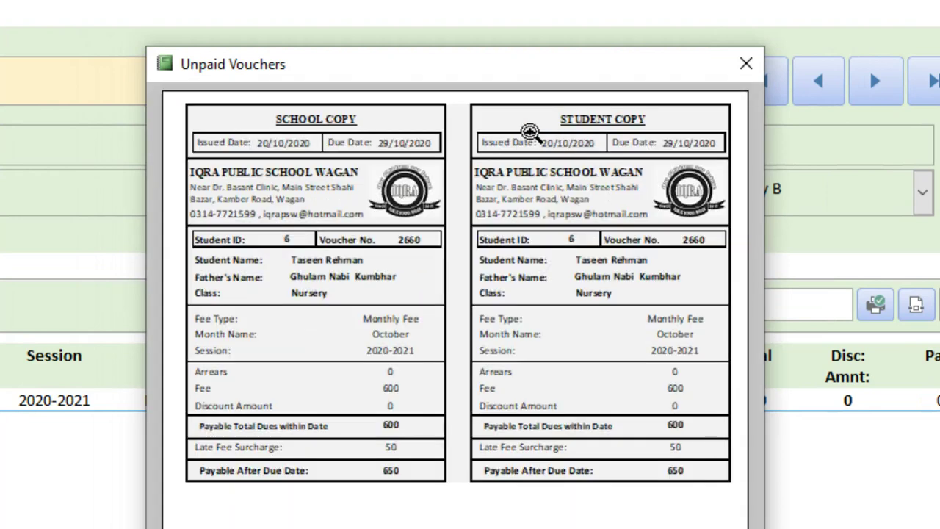
Zoom in on the student copy's Session and school copy's Month Name, then select the old Notepad note
click(543, 360)
click(703, 394)
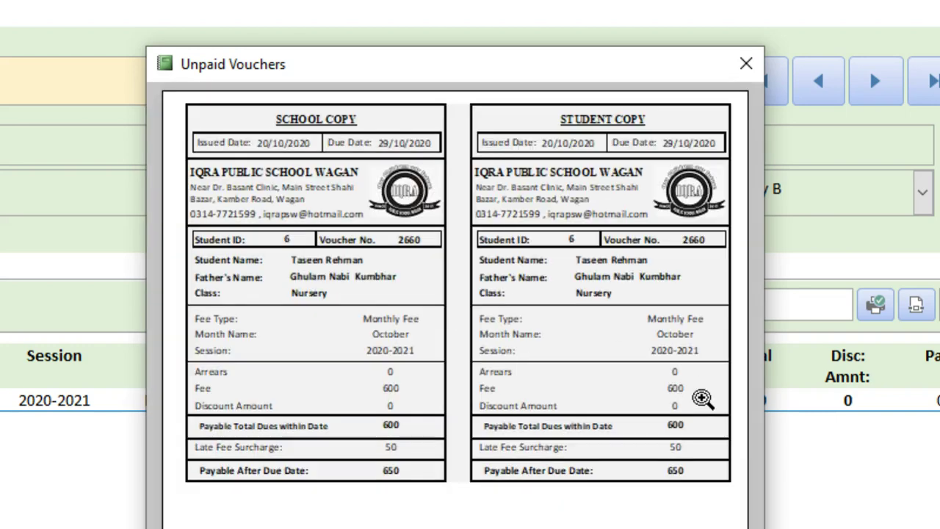
click(713, 402)
click(690, 486)
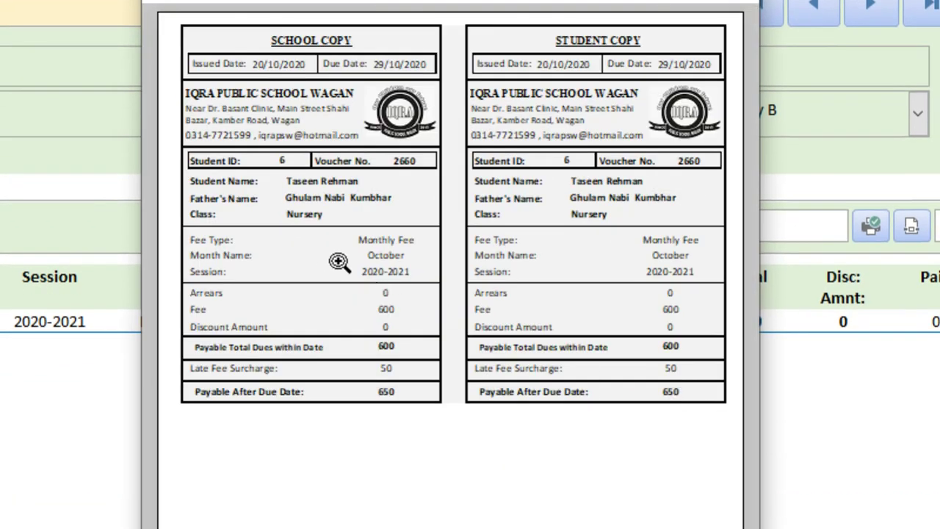
click(332, 261)
key(alt+Tab)
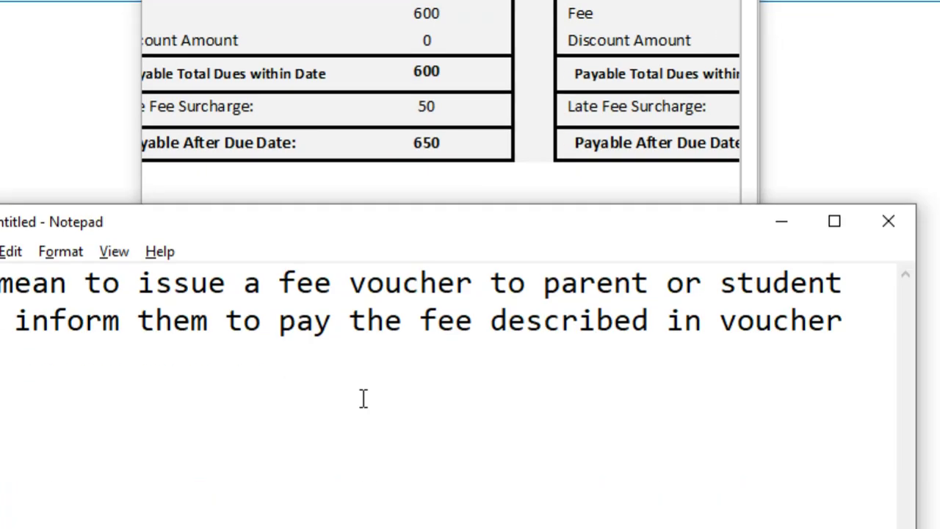
key(ctrl+a)
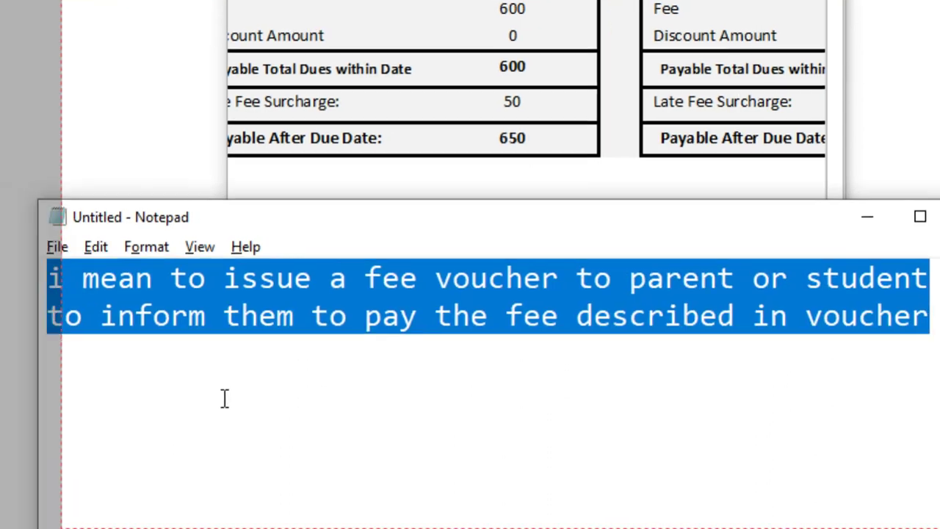
Write 'it print two copies one school and other student copy / also adds late fee and due date'
text(it a)
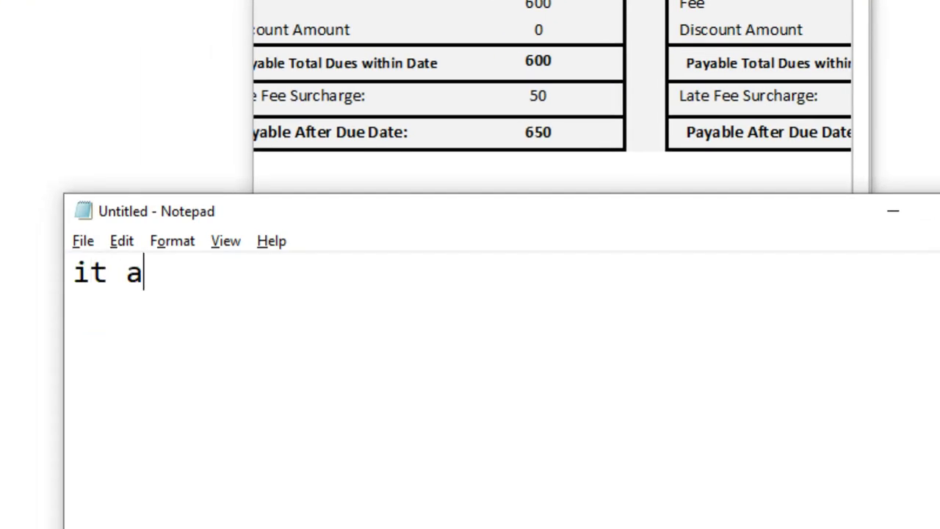
key(BackSpace)
text(print t)
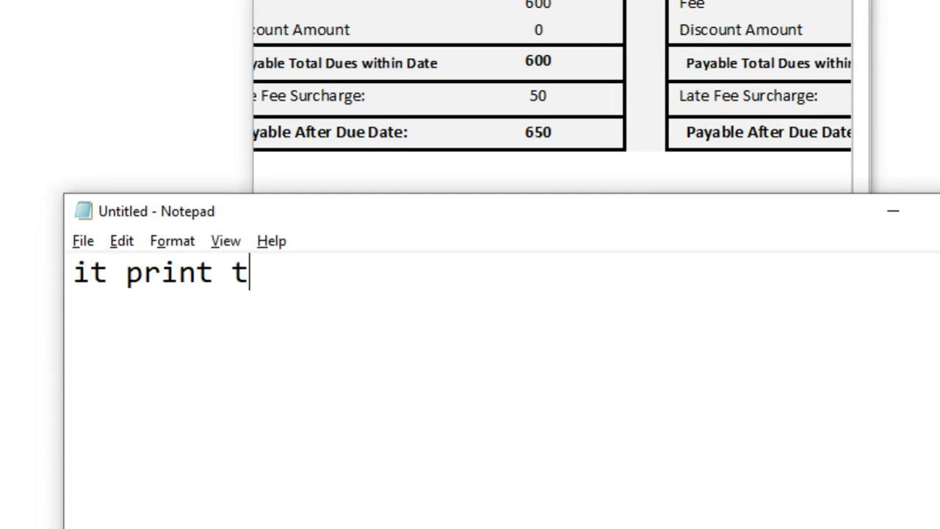
text(wo copie)
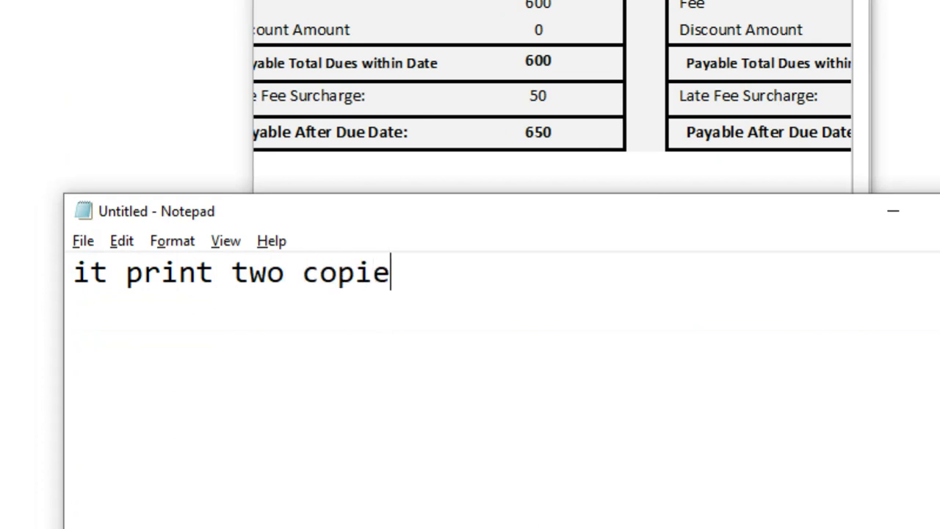
text(on e)
key(BackSpace)
key(BackSpace)
text(e)
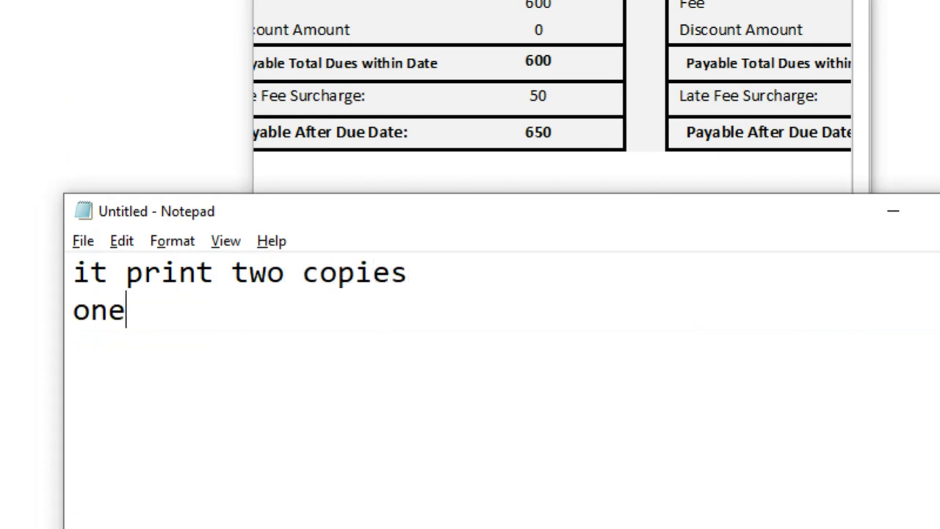
text( school and )
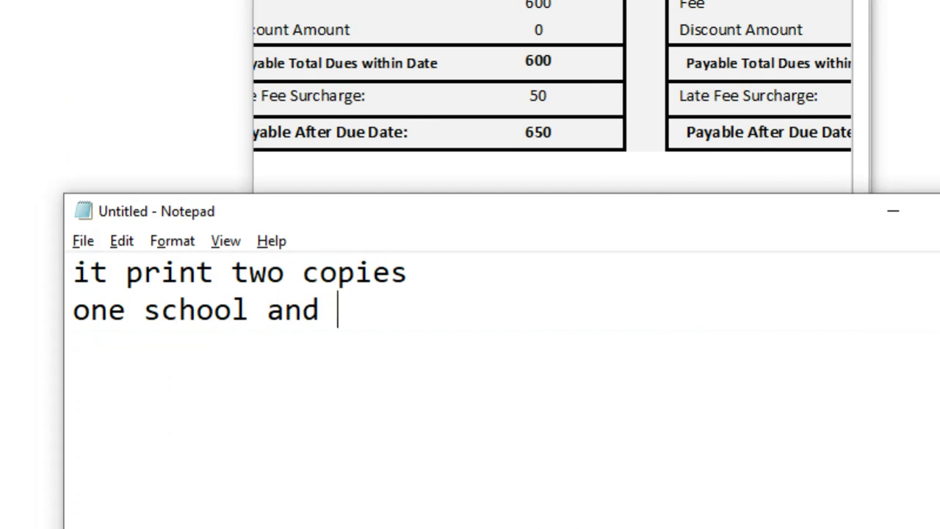
text(other student )
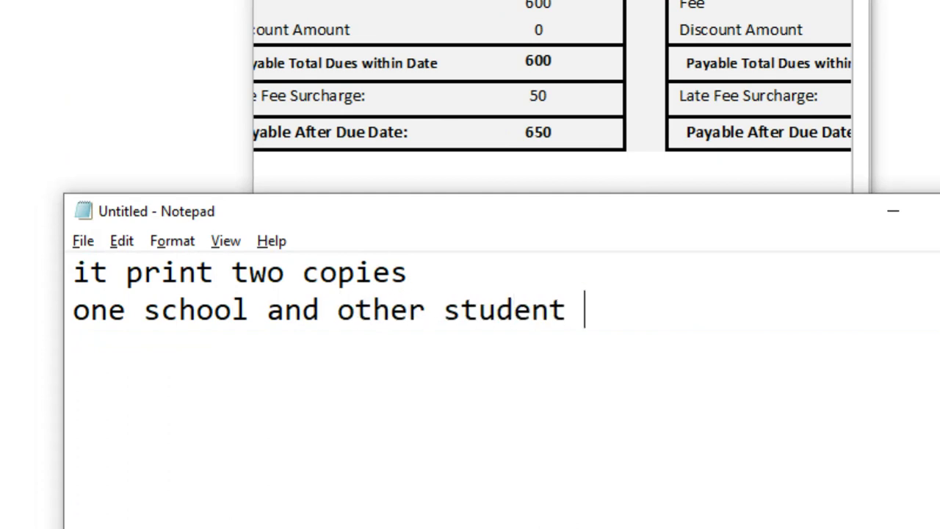
text(copy)
key(Return)
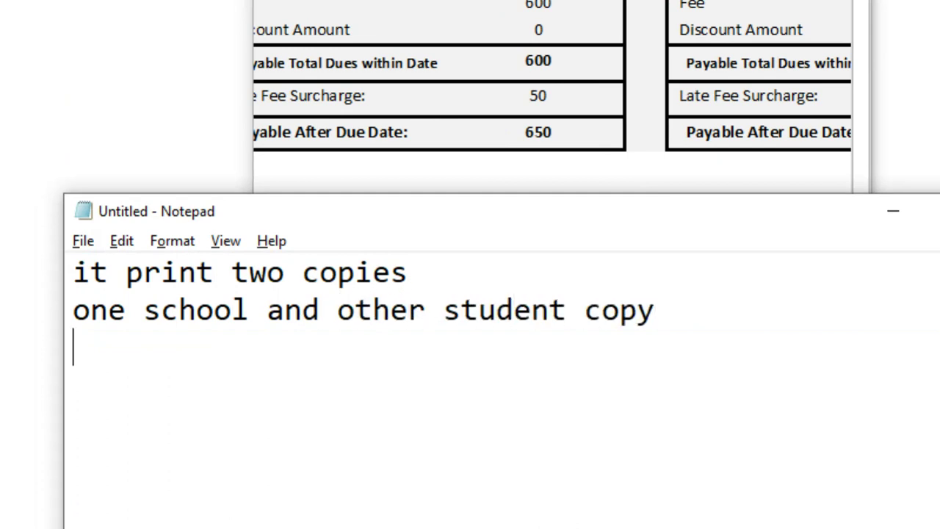
text(also adds )
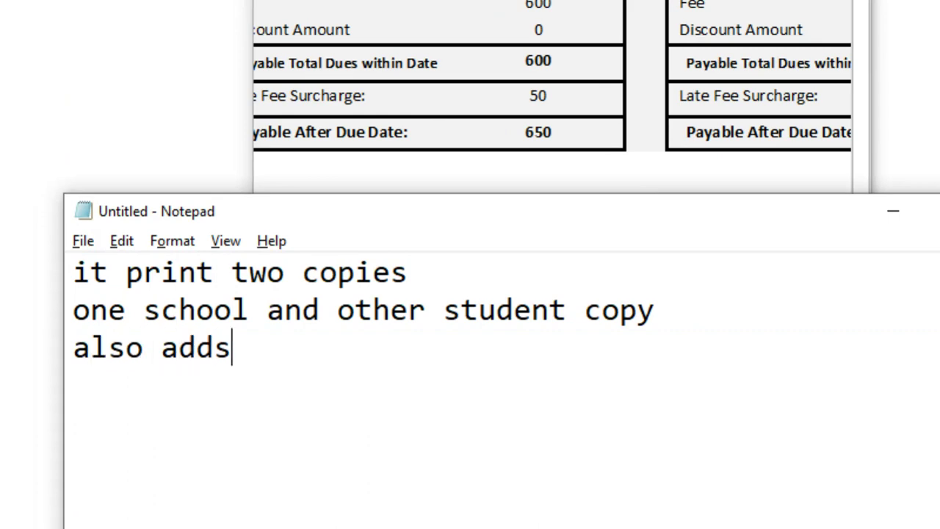
text(late )
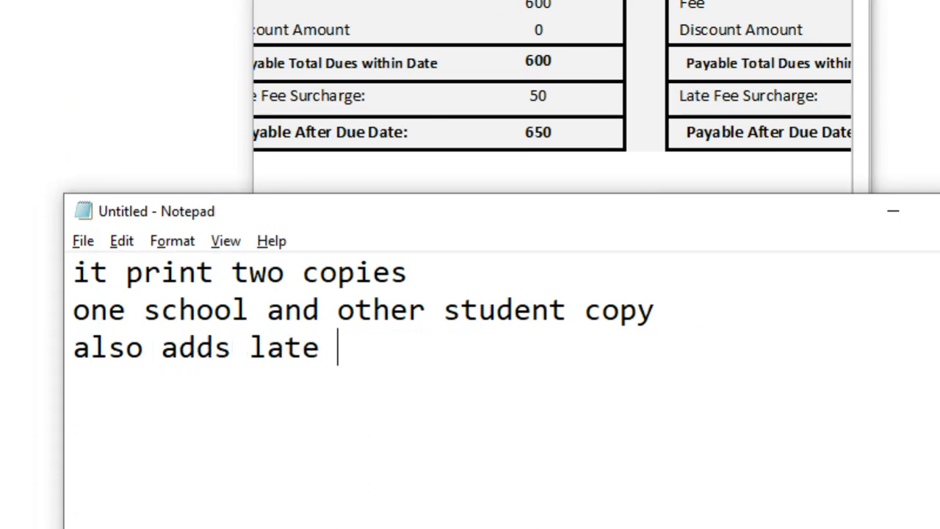
text(fee and du)
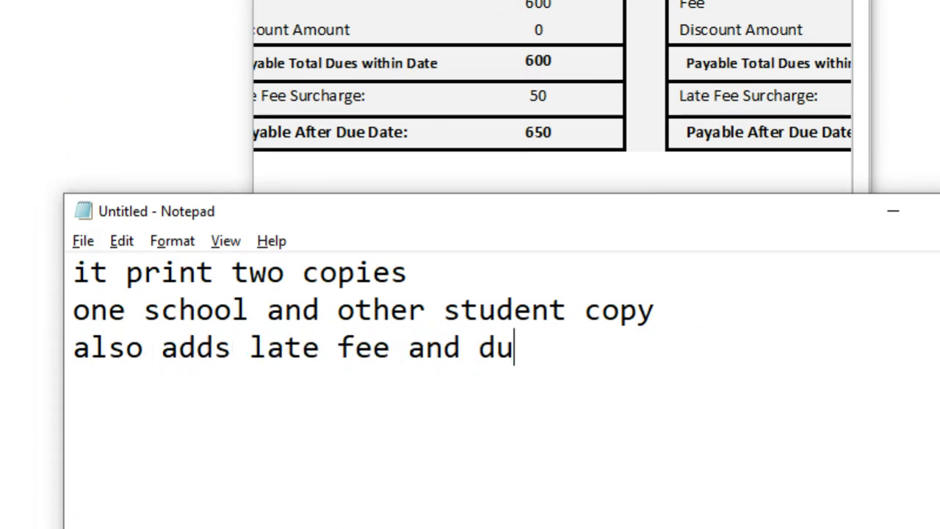
text(e date)
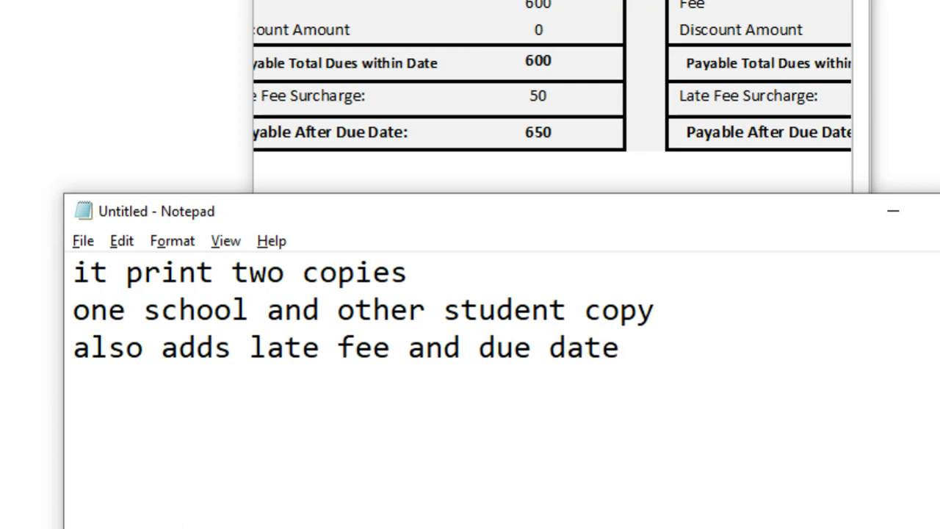
key(alt+Tab)
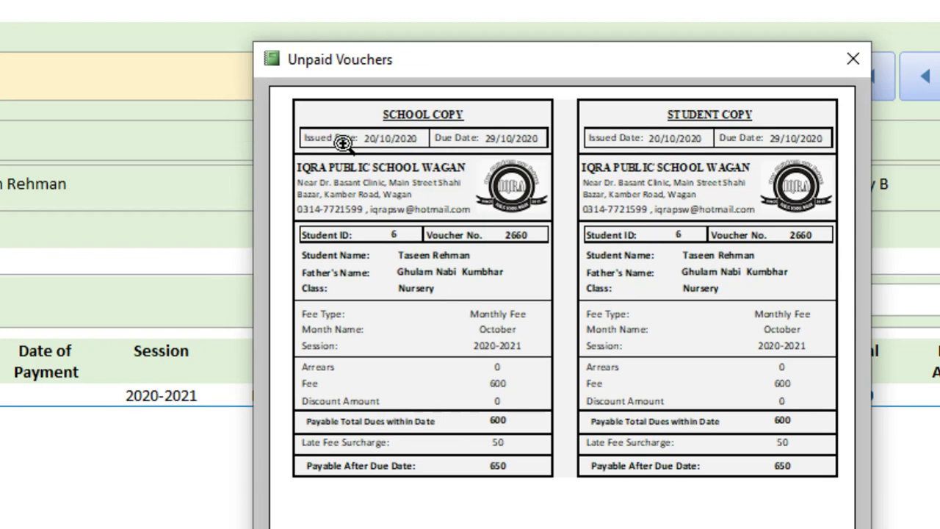
Inspect the voucher's 600 fee, 50 surcharge and 29/10/2020 due date, then close the Unpaid Vouchers preview
click(343, 143)
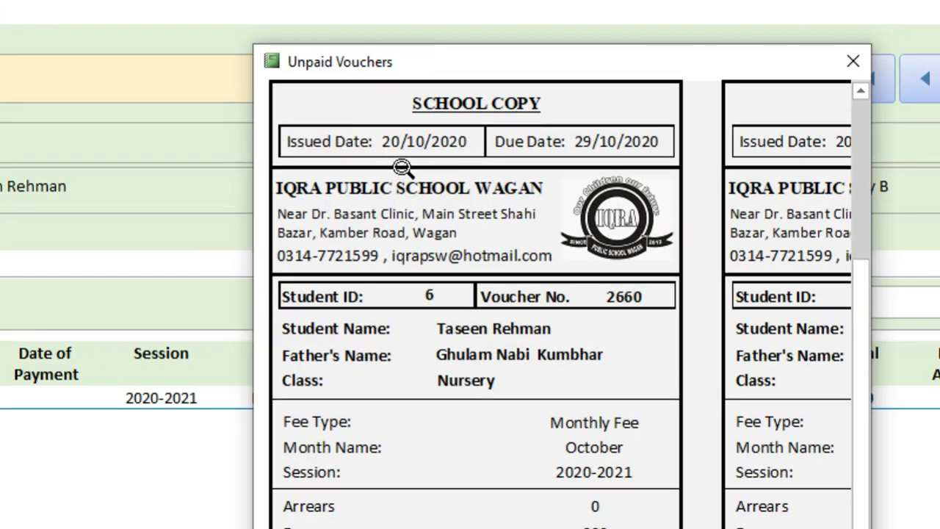
click(314, 150)
click(321, 145)
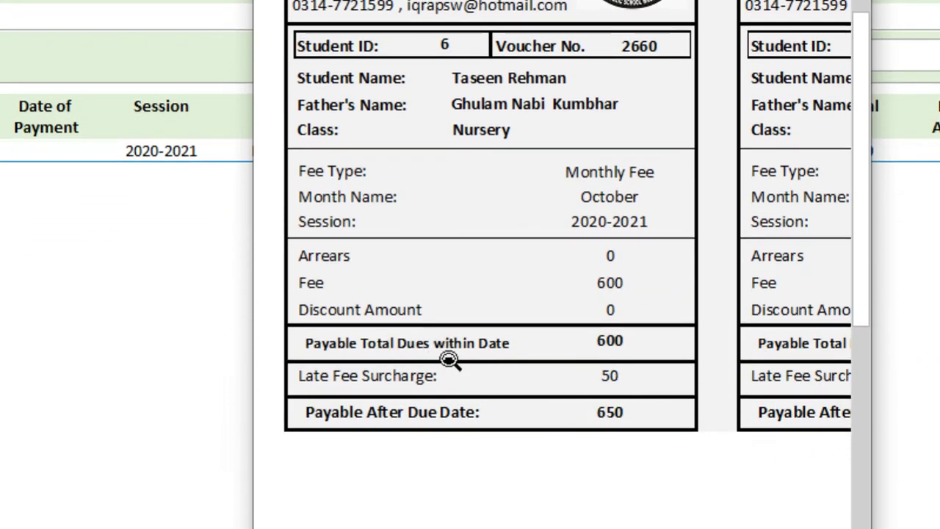
click(681, 371)
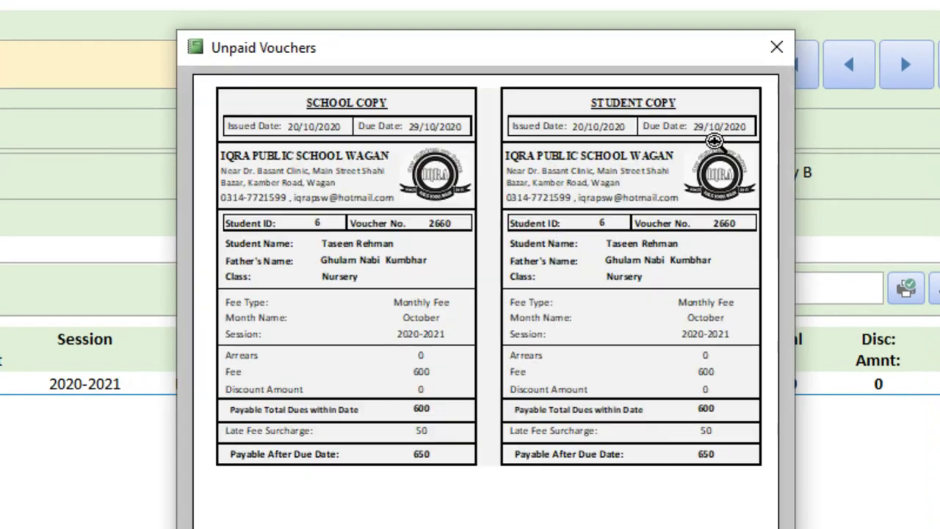
click(714, 141)
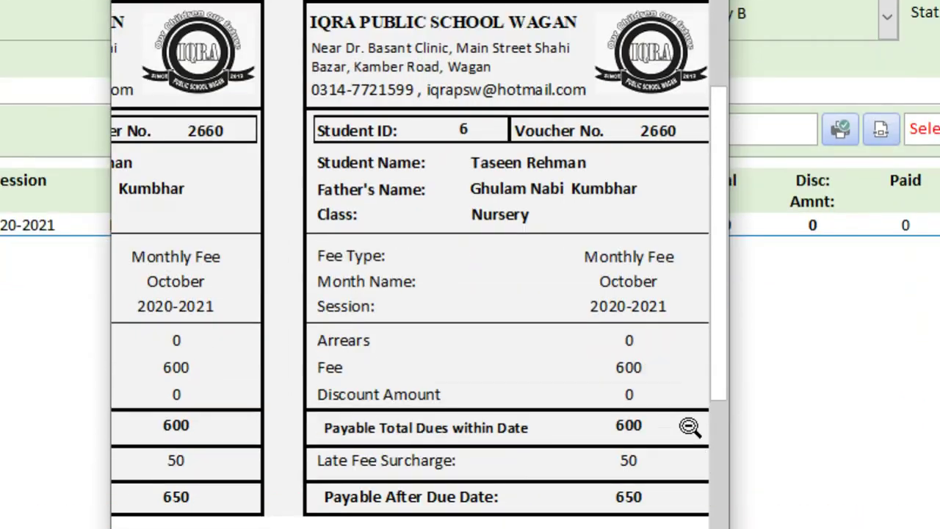
click(682, 399)
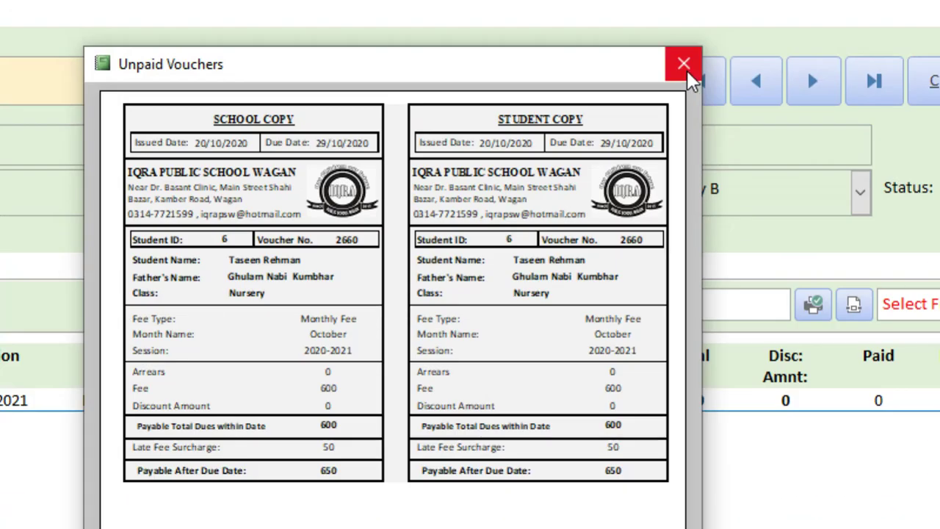
click(682, 64)
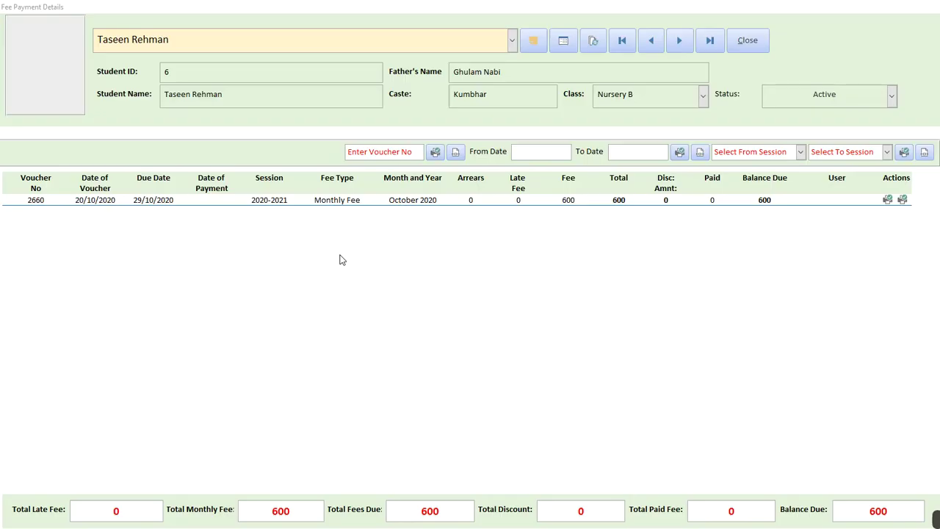
Replace the Notepad note with 'now' and glance back at the fee form
key(alt+Tab)
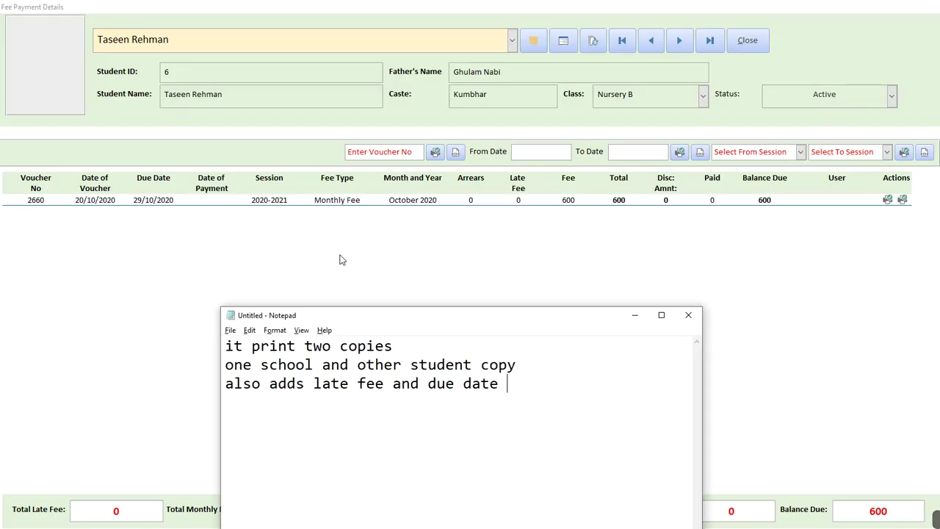
key(ctrl+a)
text(now)
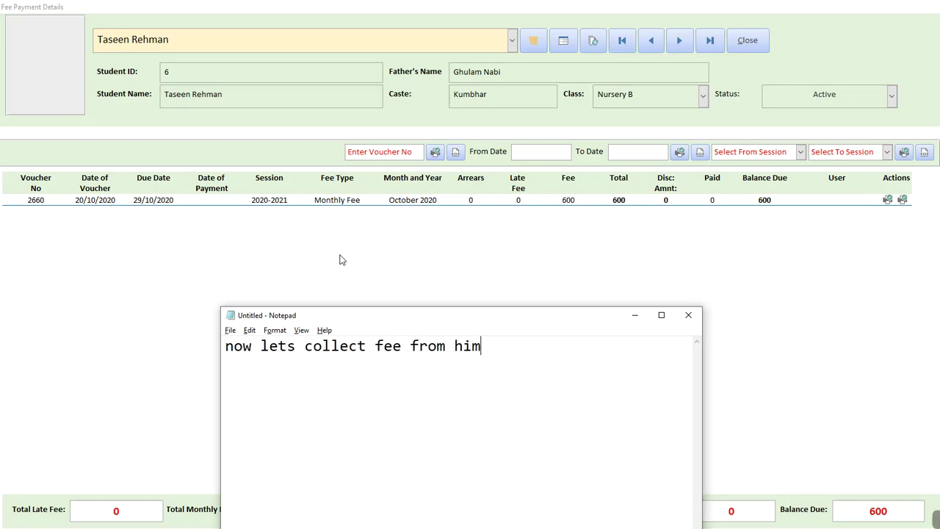
key(alt+Tab)
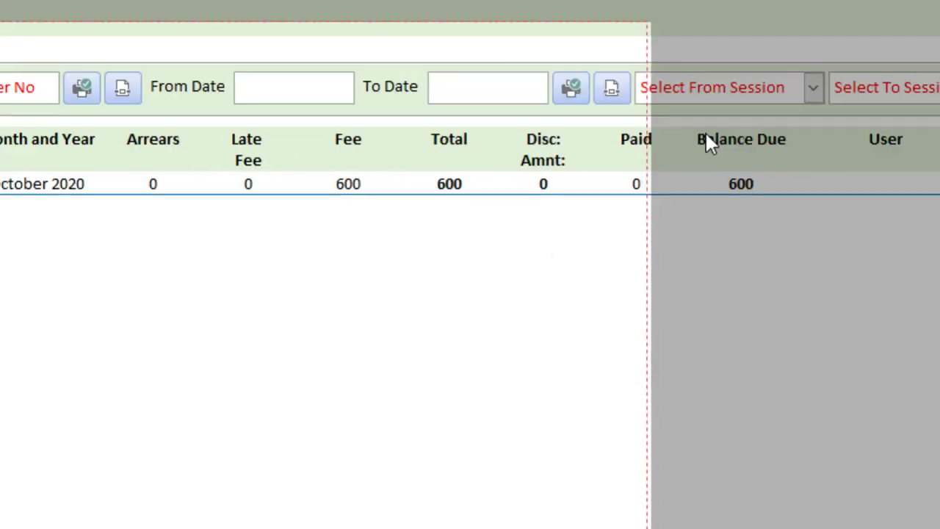
key(alt+Tab)
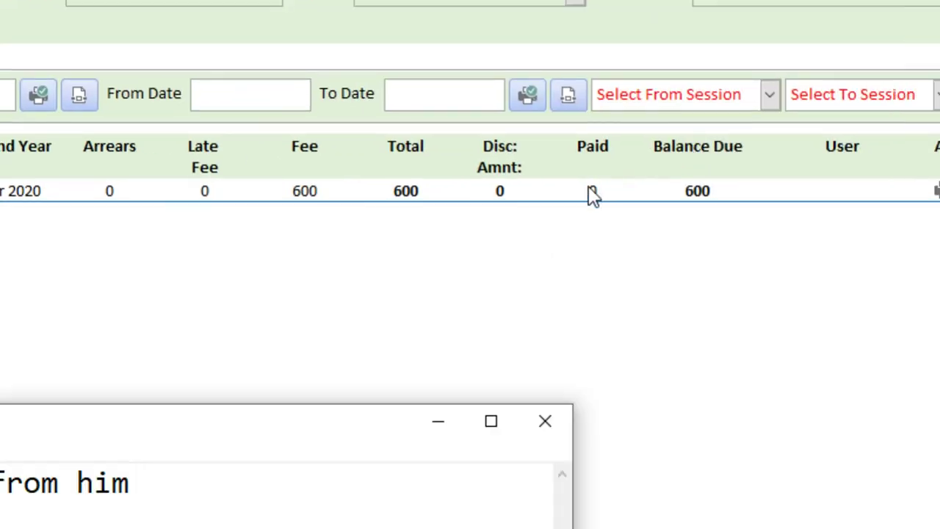
Move the note over the fee table, rewrite it as 'double click the paid field on the form', and bring HMSoft forward
click(201, 430)
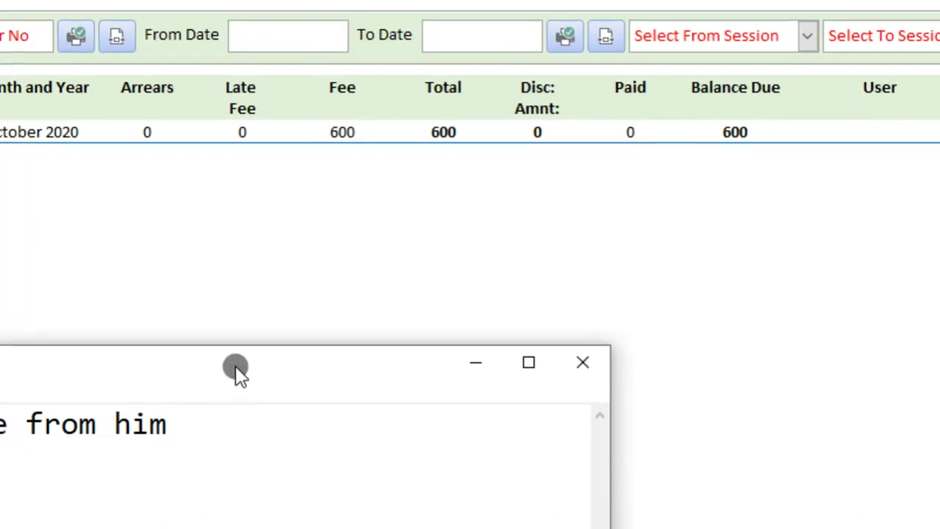
drag(236, 371, 744, 235)
key(ctrl+a)
text(do)
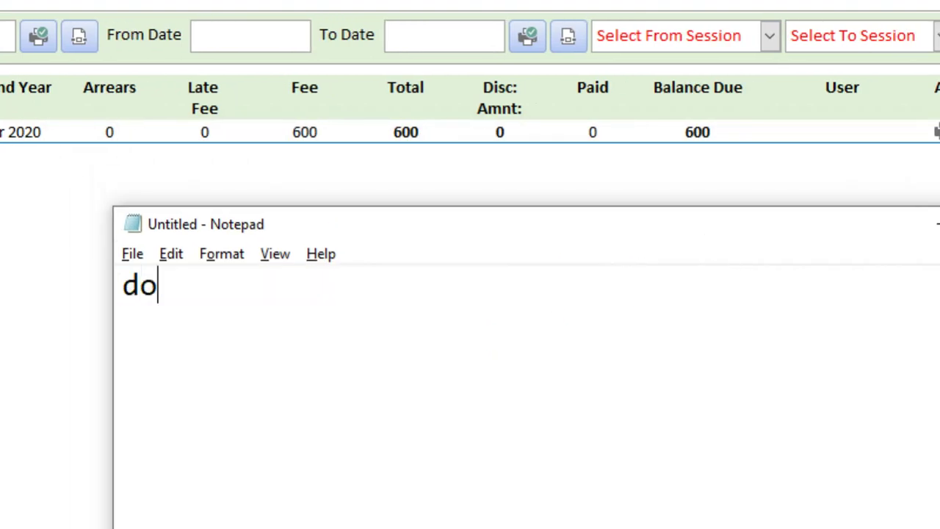
text(uble clic)
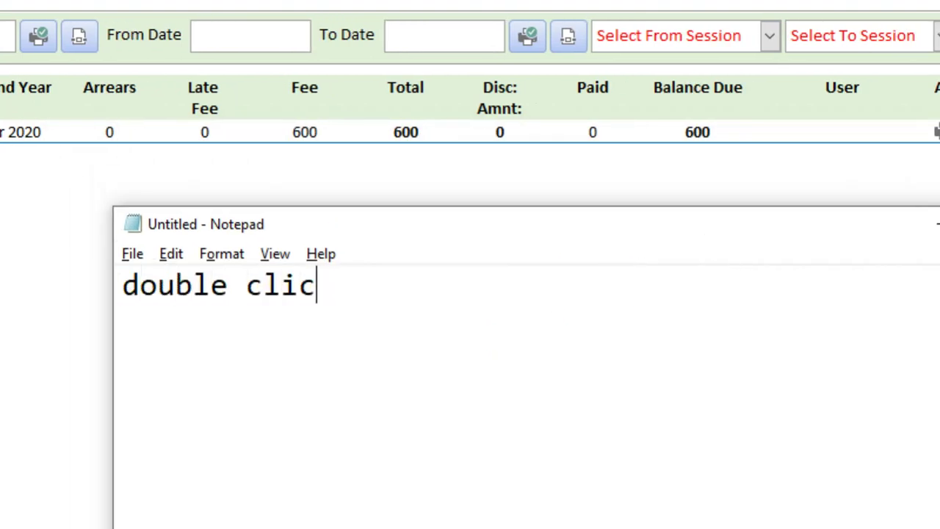
text(k the paid)
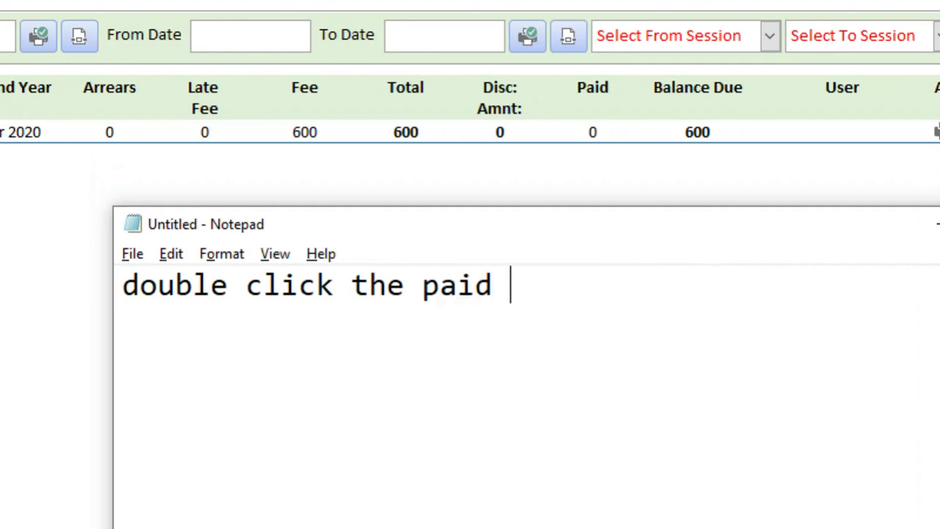
text( fiel)
key(BackSpace)
text(eld )
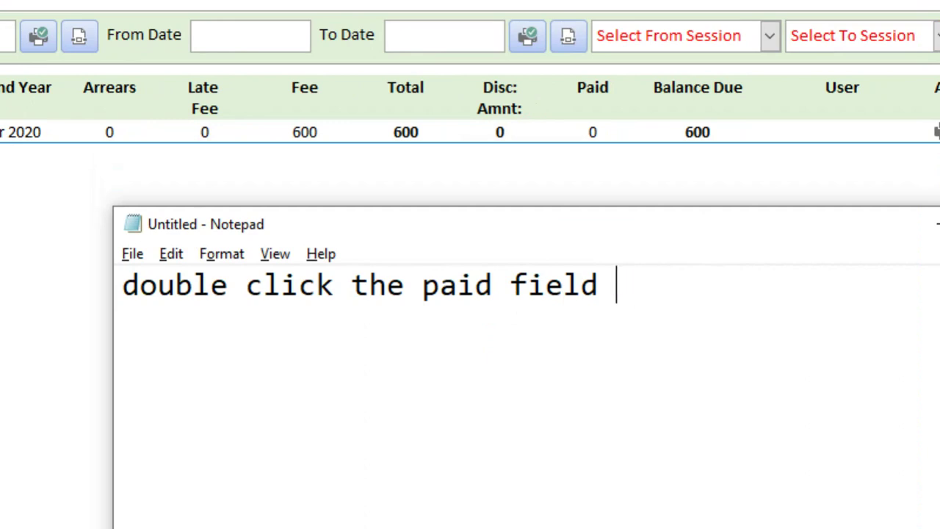
text(on the form)
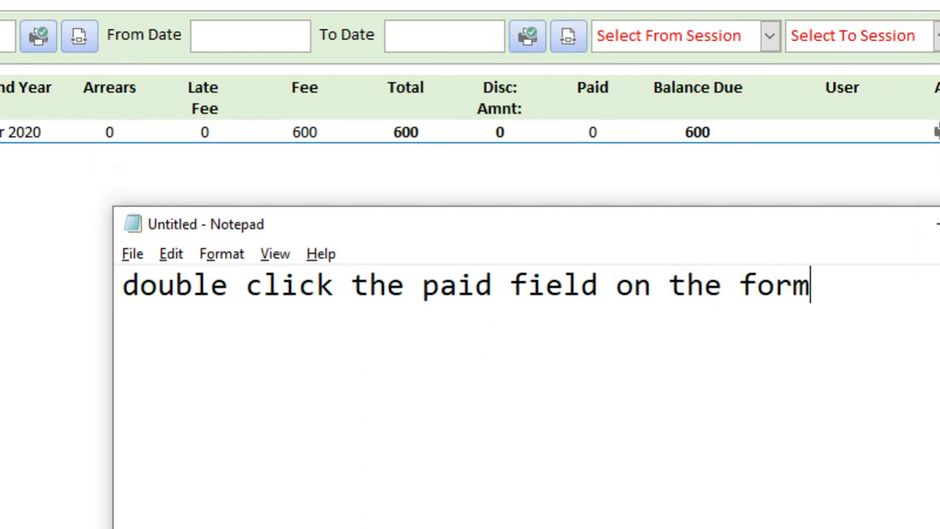
click(535, 323)
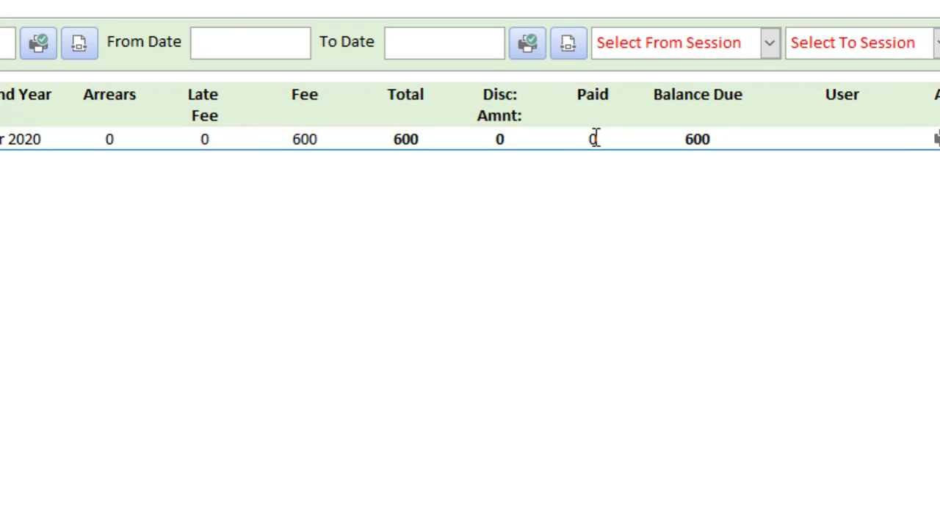
Open Make Payment from the monthly fee's Paid cell and note 'this windows appeared'
double_click(595, 133)
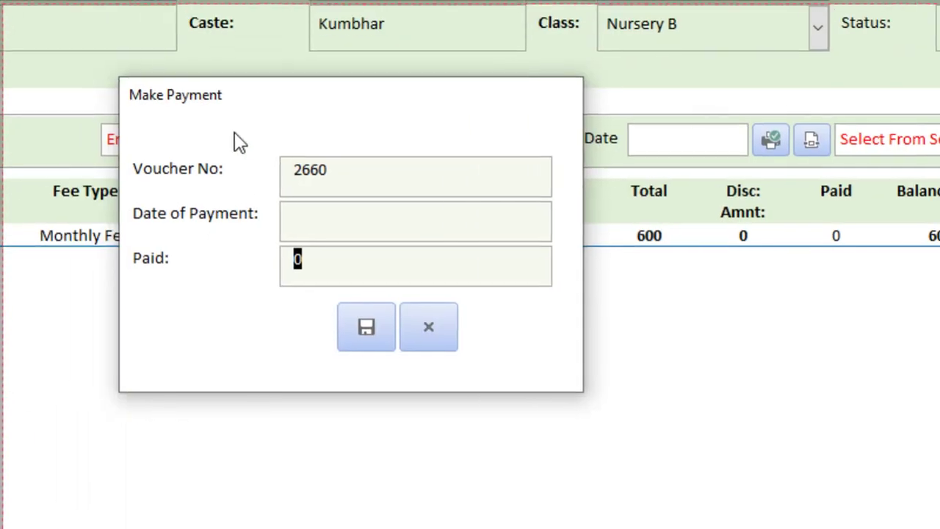
key(alt+Tab)
key(ctrl+a)
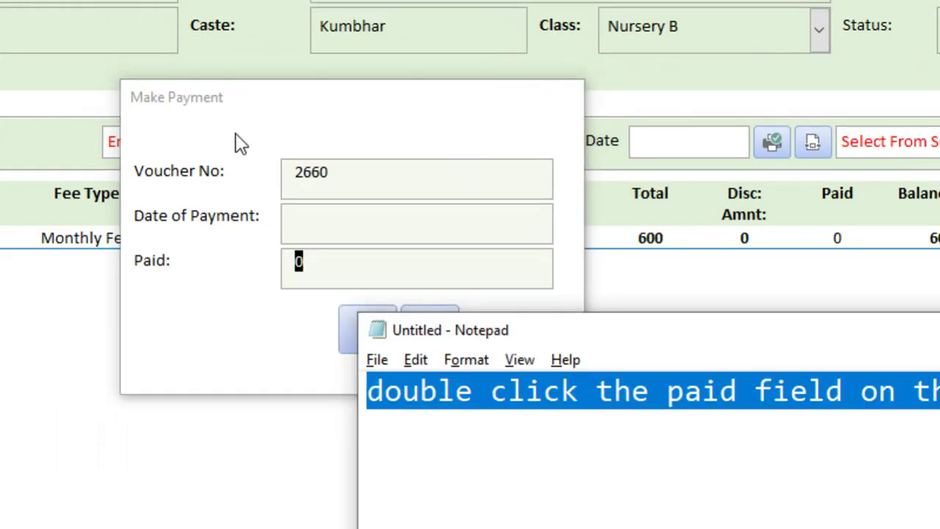
text(this windows appre)
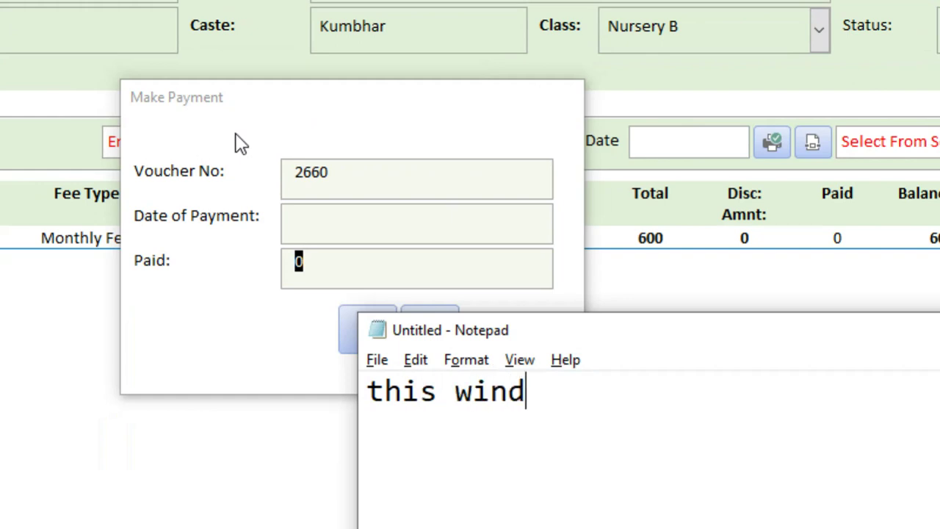
key(BackSpace)
key(BackSpace)
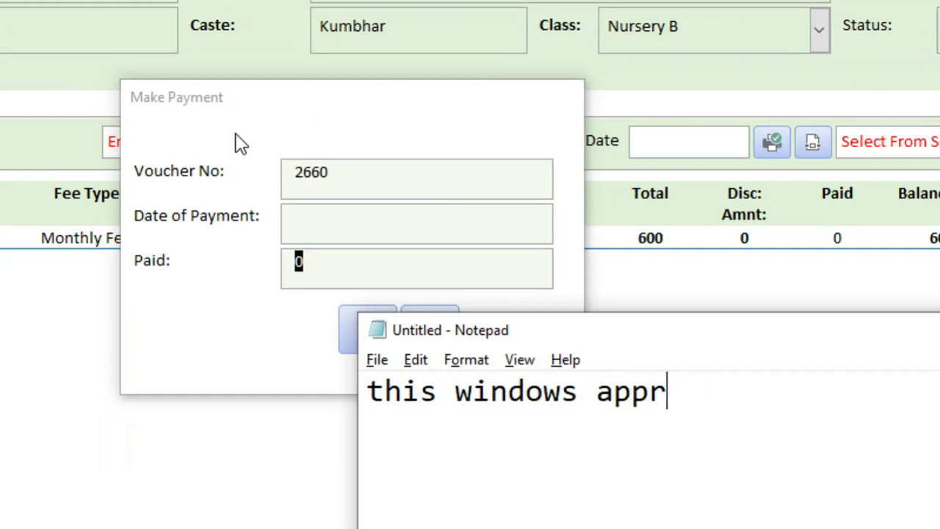
text(eared)
Add note lines 'make payment just enter amount' and 'date will be added automatically'
key(Return)
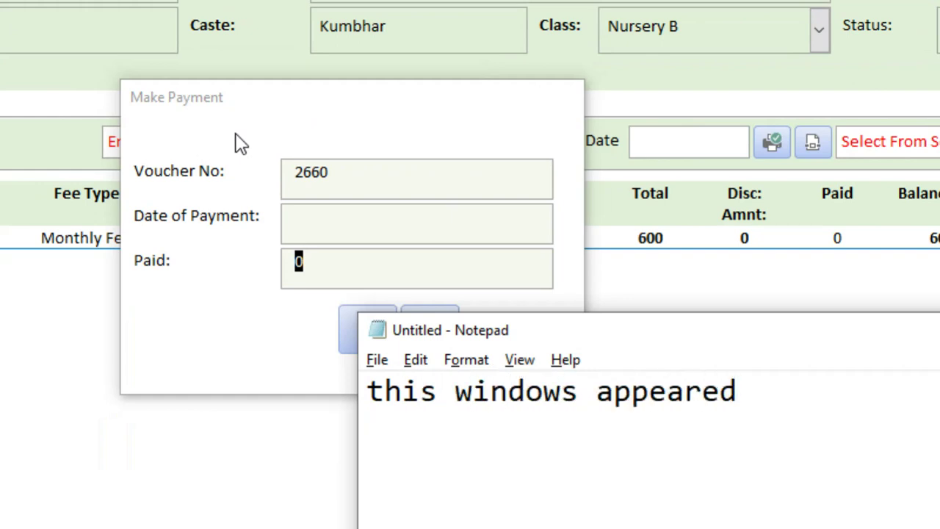
text(make pay)
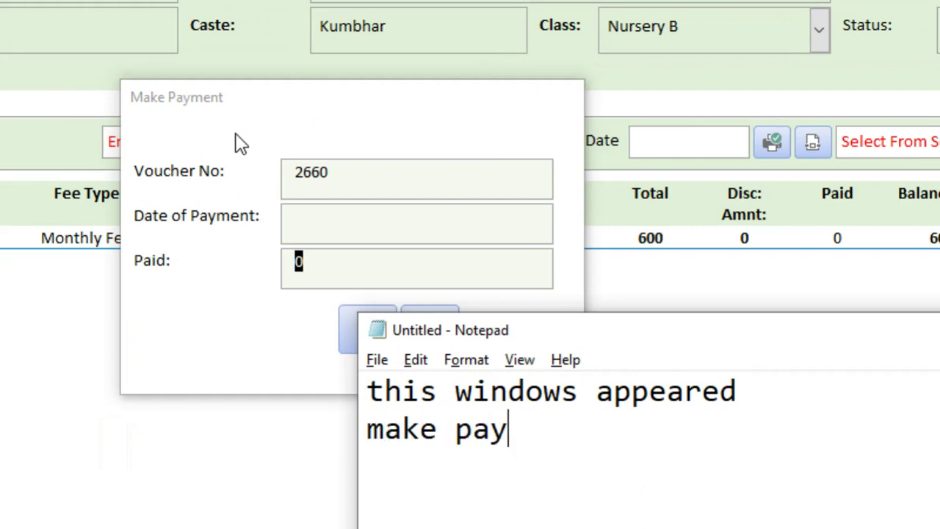
text(ment just )
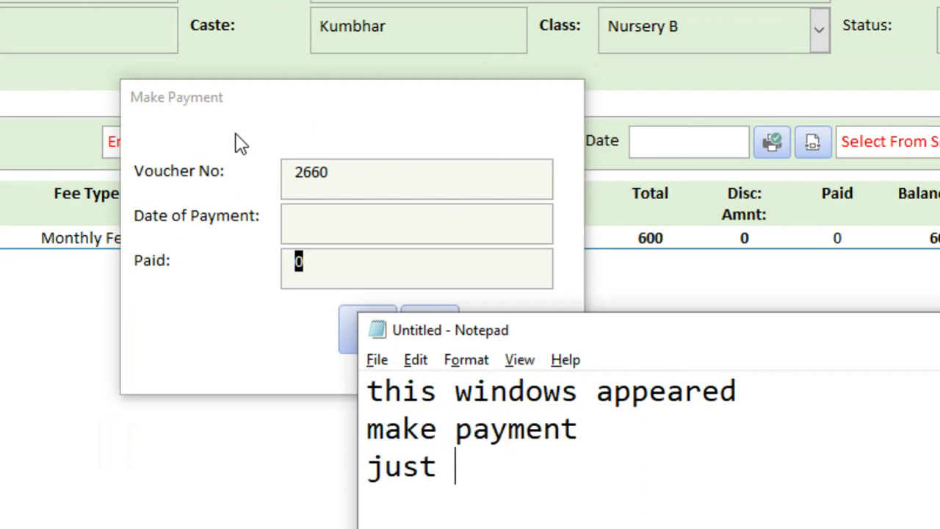
text(enter amount)
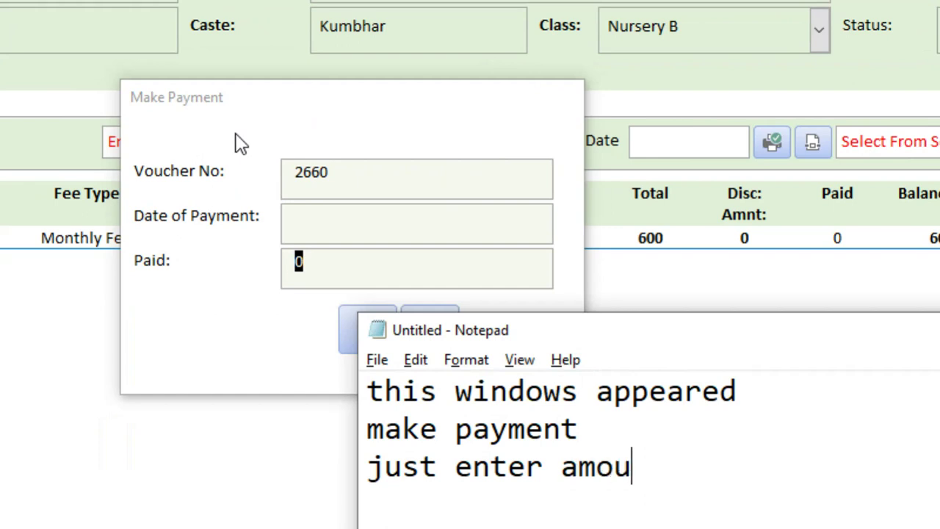
key(Return)
text(date )
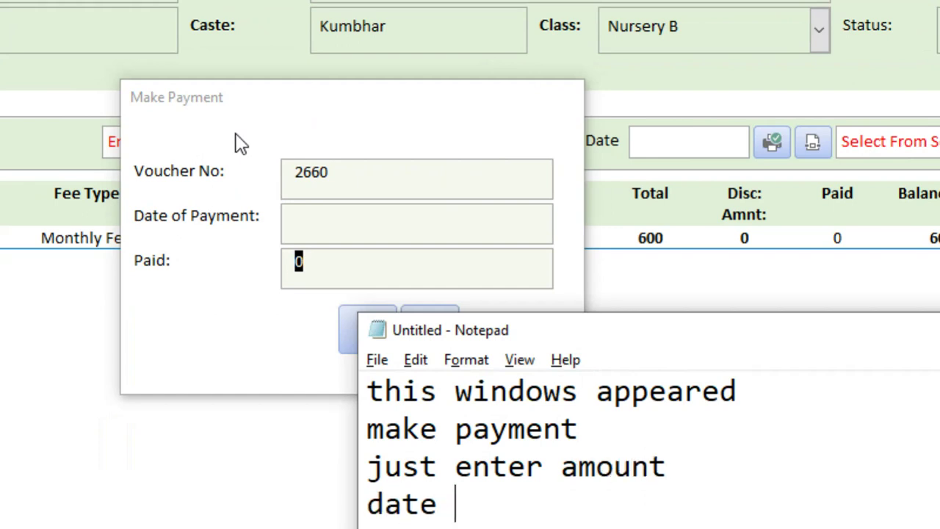
text(will be )
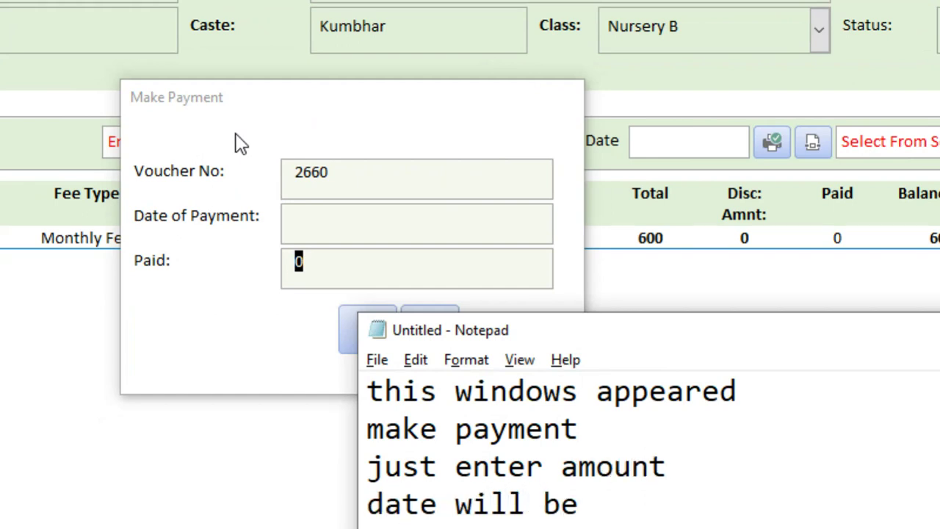
text(added aut)
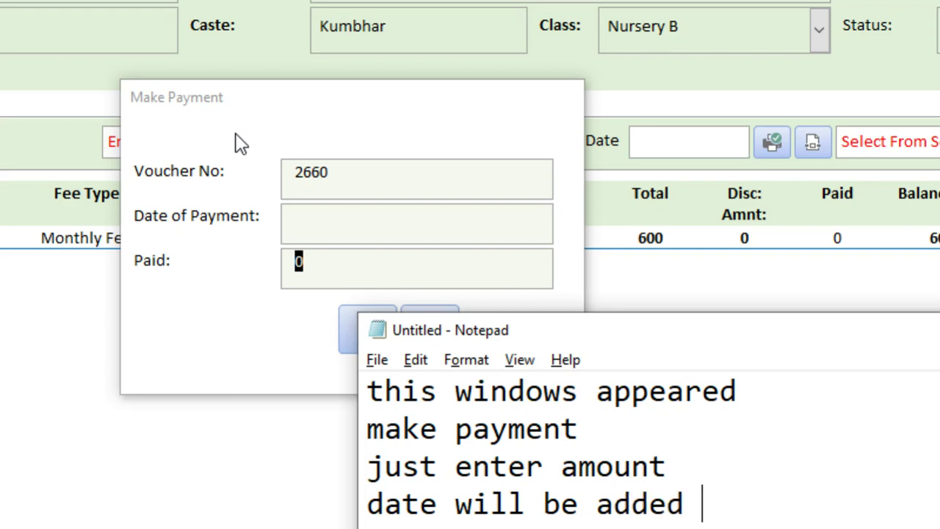
text(omaticall)
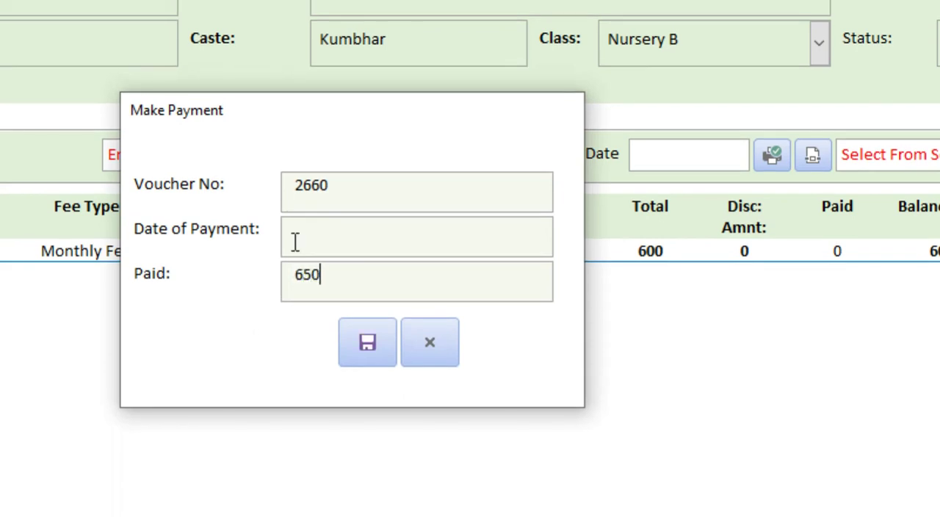
Save the 650 payment and note that overpaying shows a -50 balance
key(Return)
key(Return)
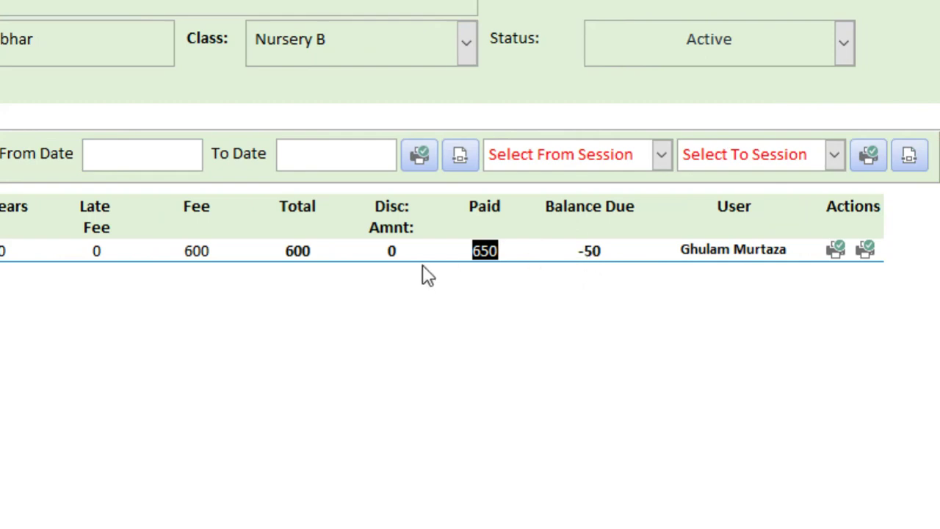
key(alt+Tab)
key(ctrl+a)
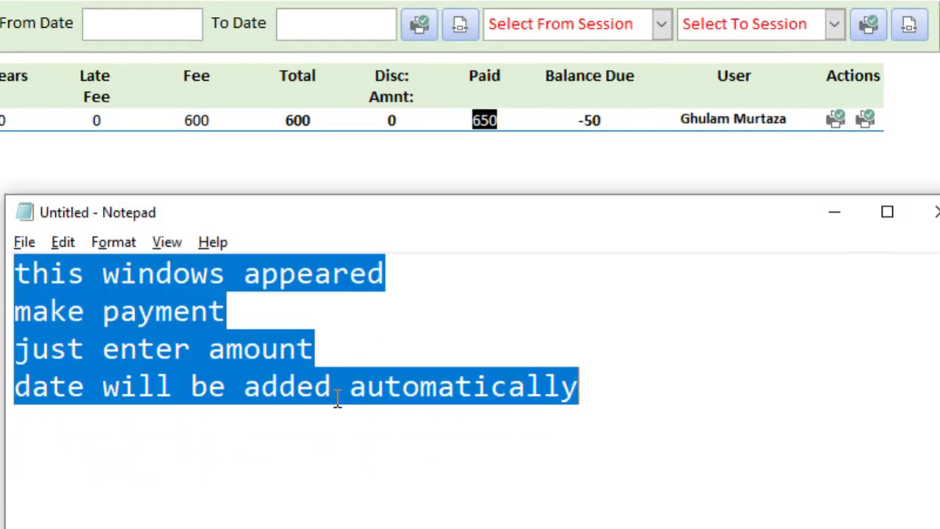
text(here i a)
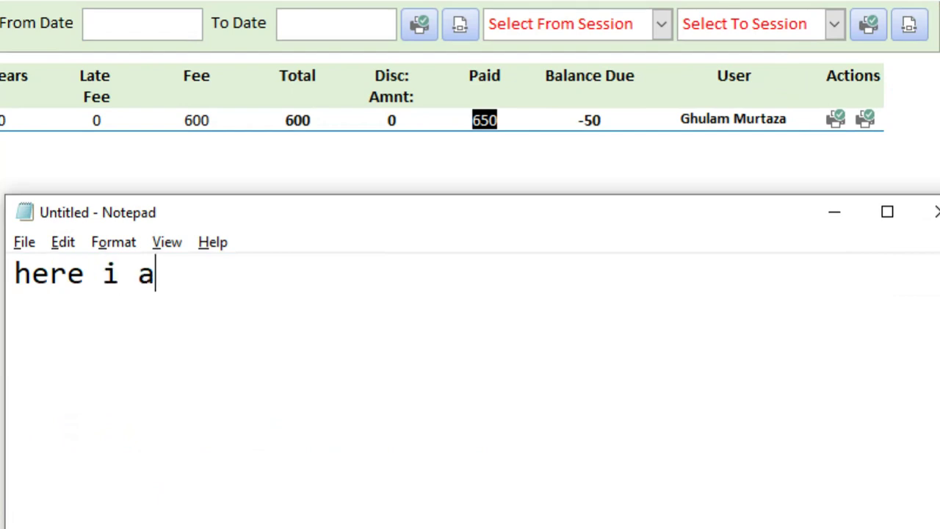
text(dded more amount so)
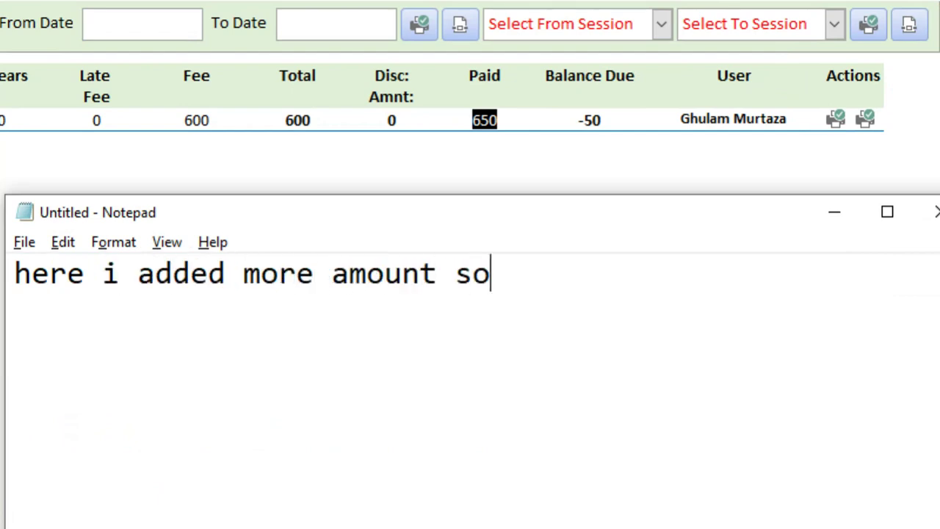
text( says -)
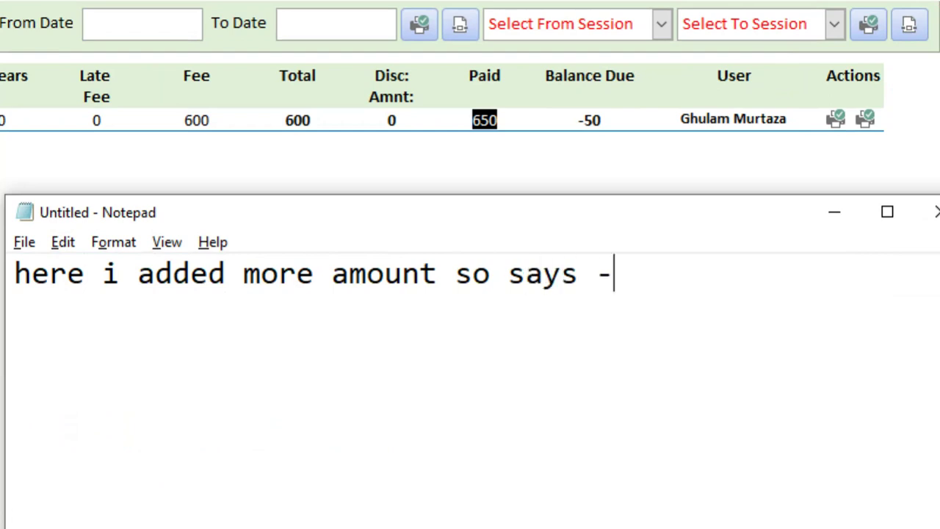
text(50)
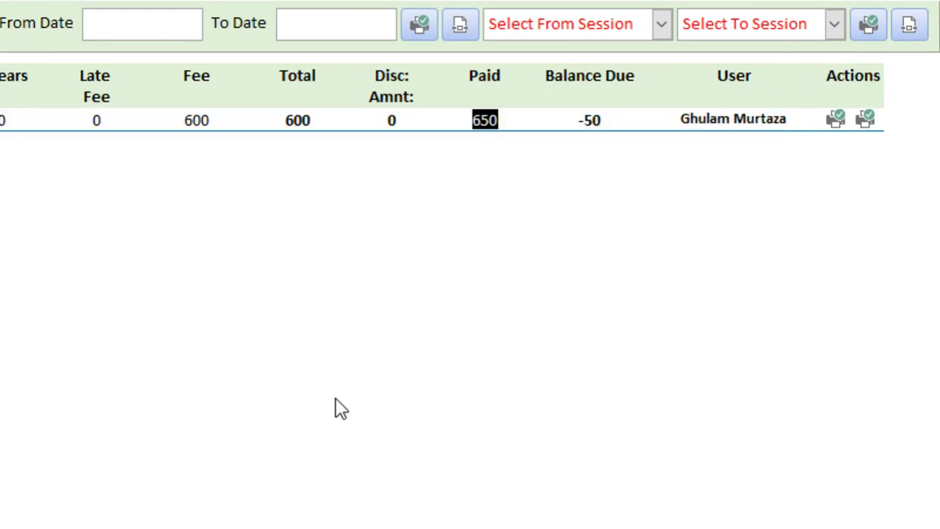
Change the note to 'lets try to change' and return to the fee table
key(ctrl+a)
text(i)
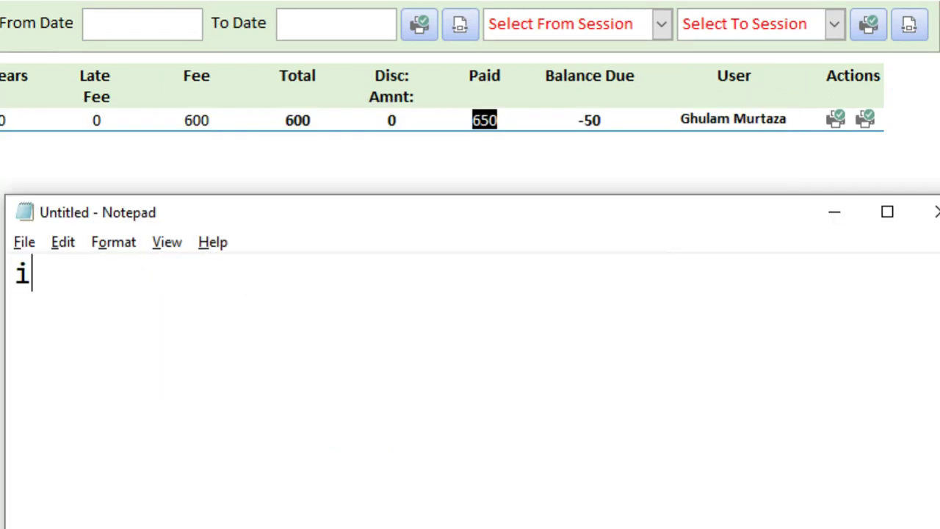
text(ets t)
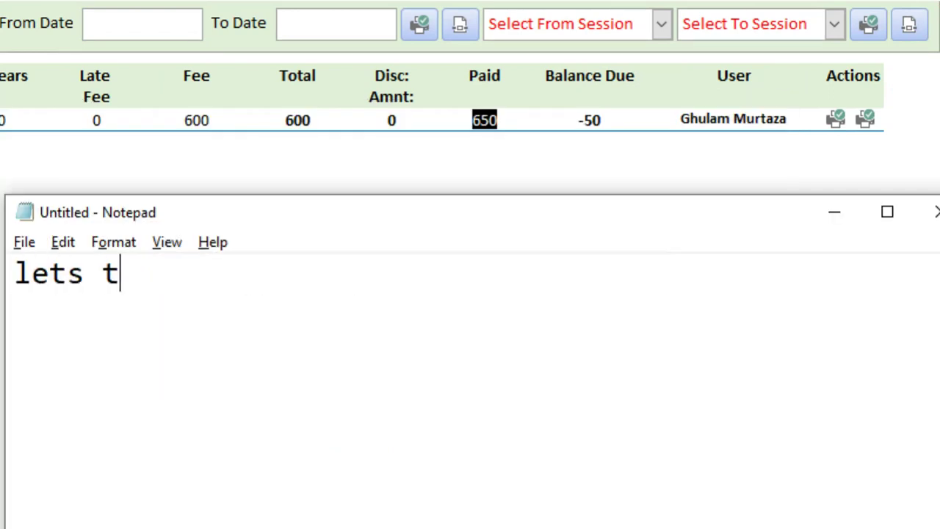
text(ry to change it)
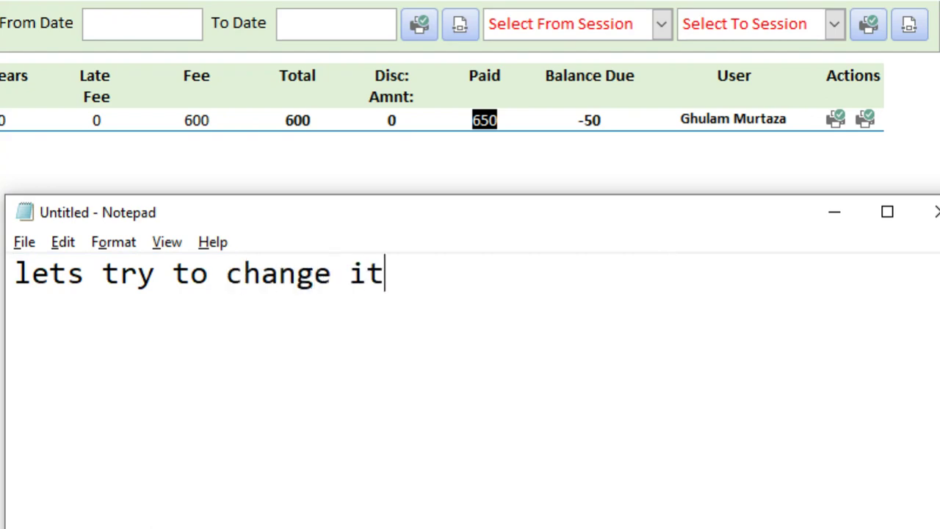
key(alt+Tab)
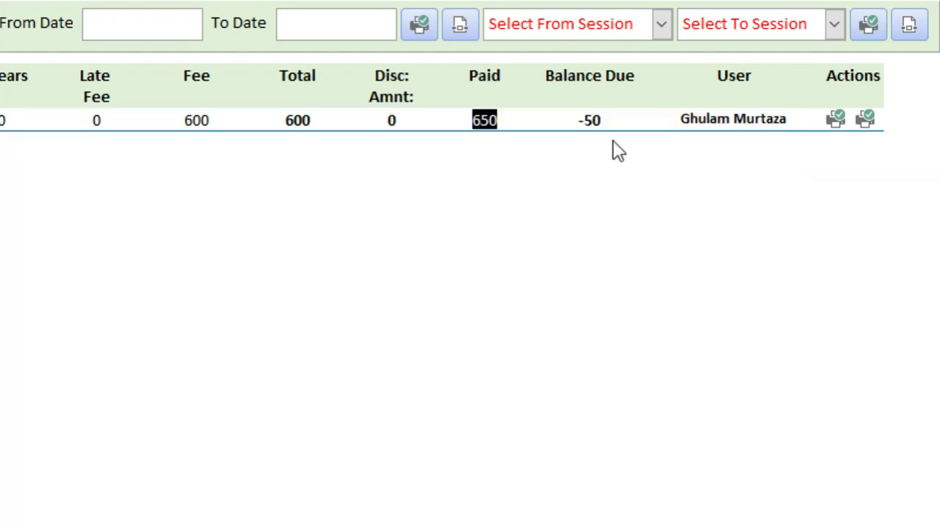
Reopen the payment form, try editing the saved paid amount, and note 'the click is working'
click(598, 119)
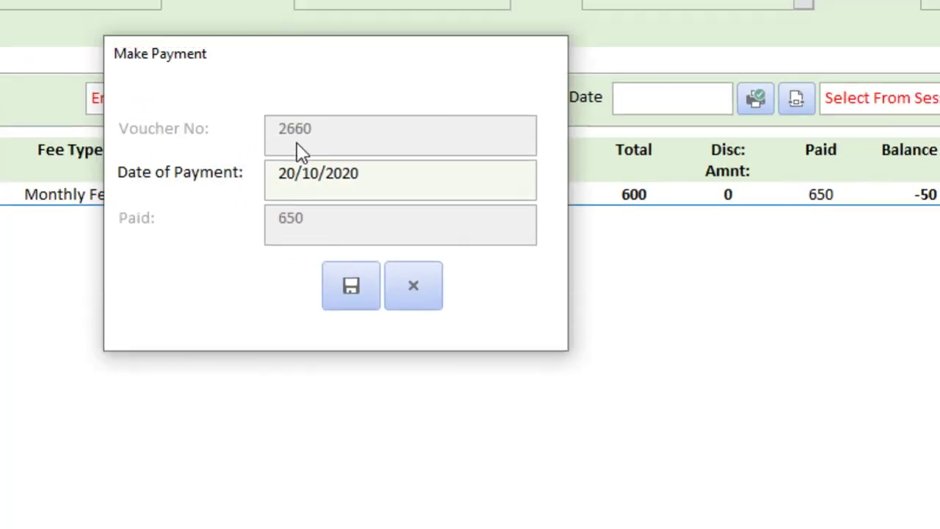
click(311, 230)
key(alt+Tab)
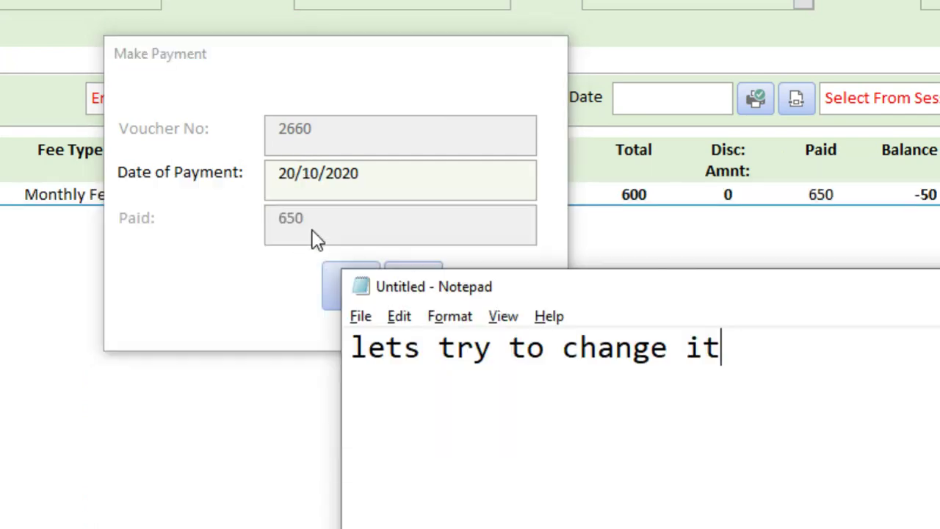
key(ctrl+a)
text(the cl)
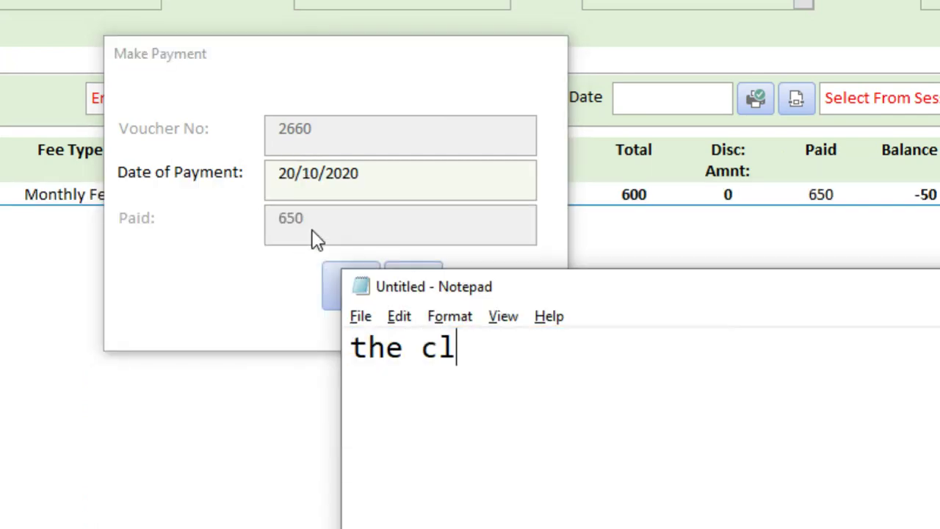
text(ick is not)
text(working)
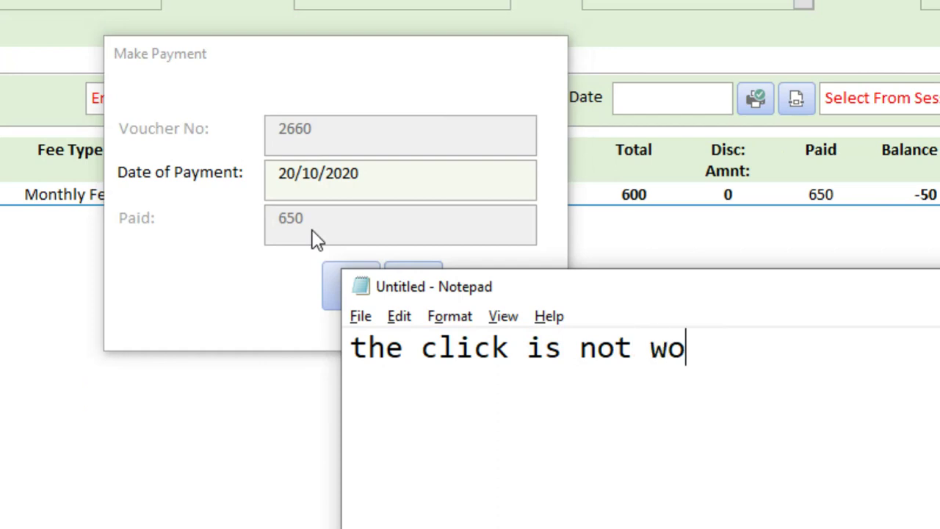
Note that posted fees can't be changed, except by an admin via the voucher's edit option
key(Return)
text(because once )
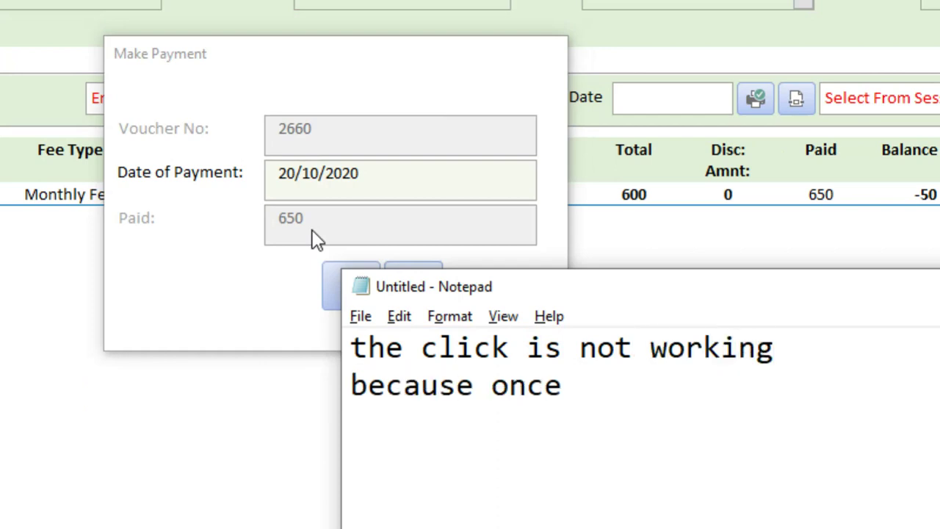
text(fee pos)
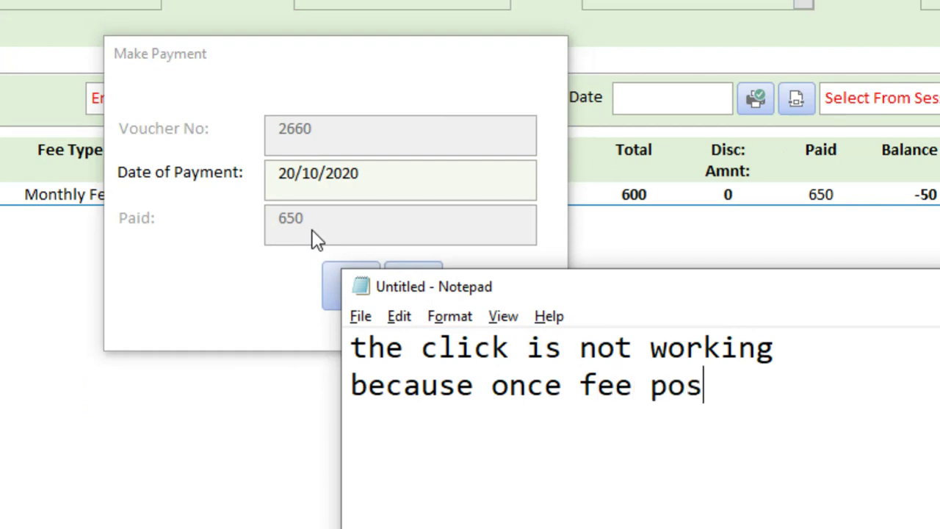
text(ted )
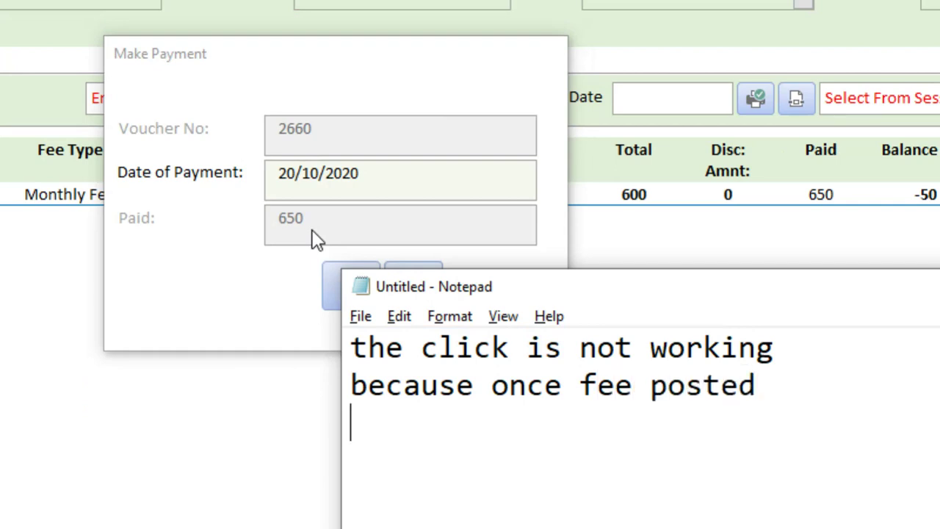
text(cannot be )
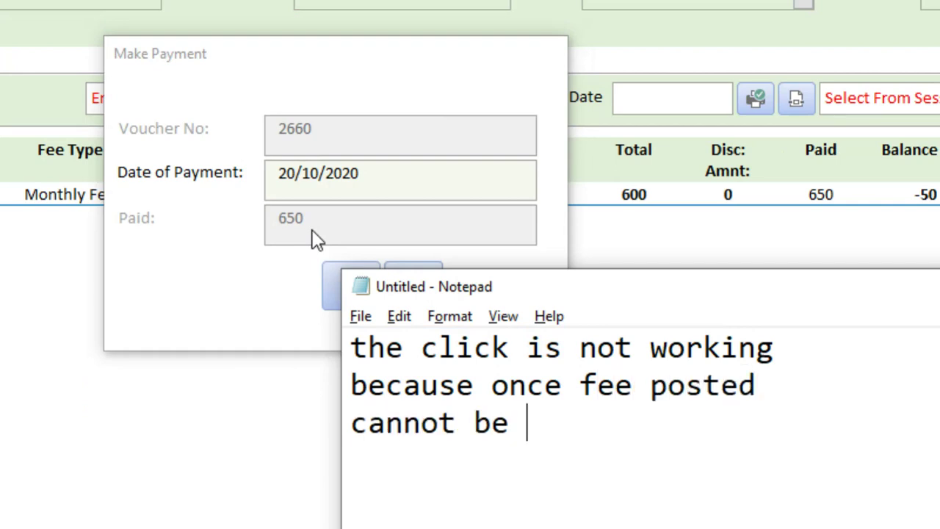
text(changed)
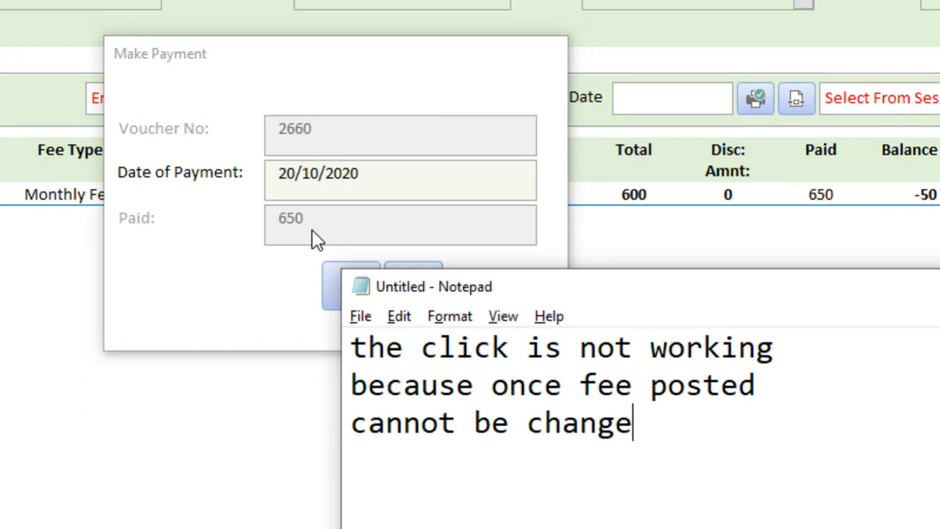
key(Return)
text(if you )
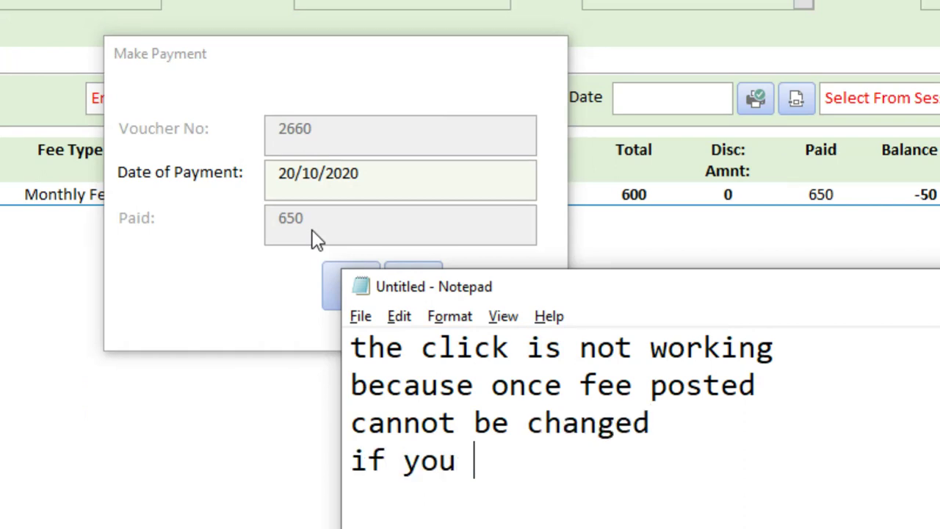
text(are admin)
key(Return)
text(you can ch)
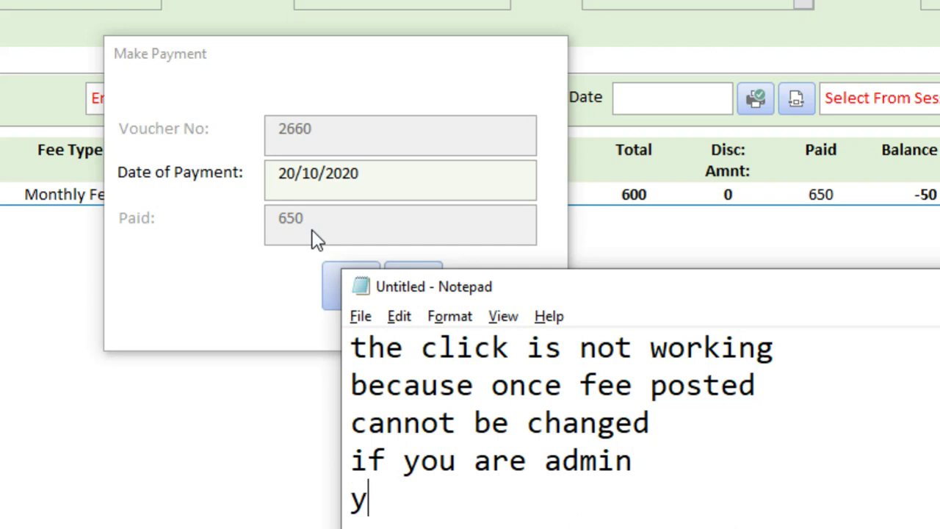
text(ange it)
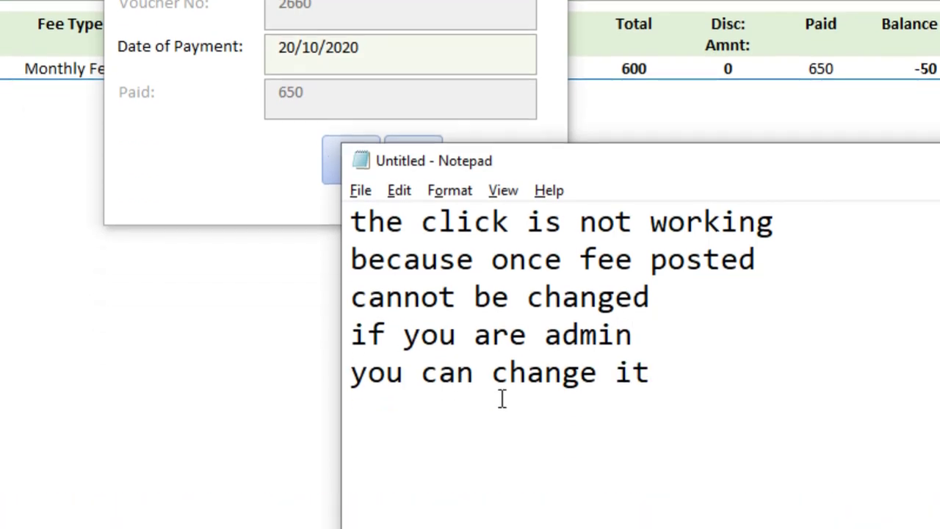
text( by edi)
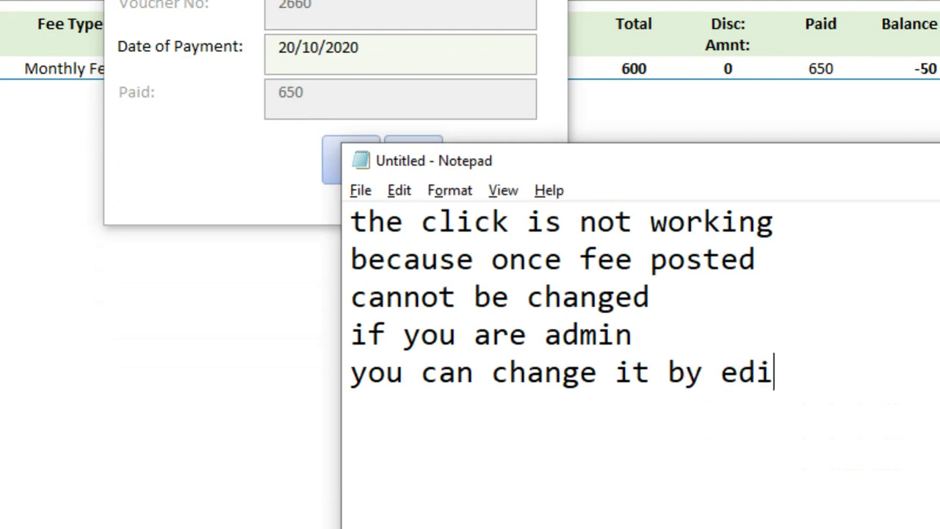
text(ting it )
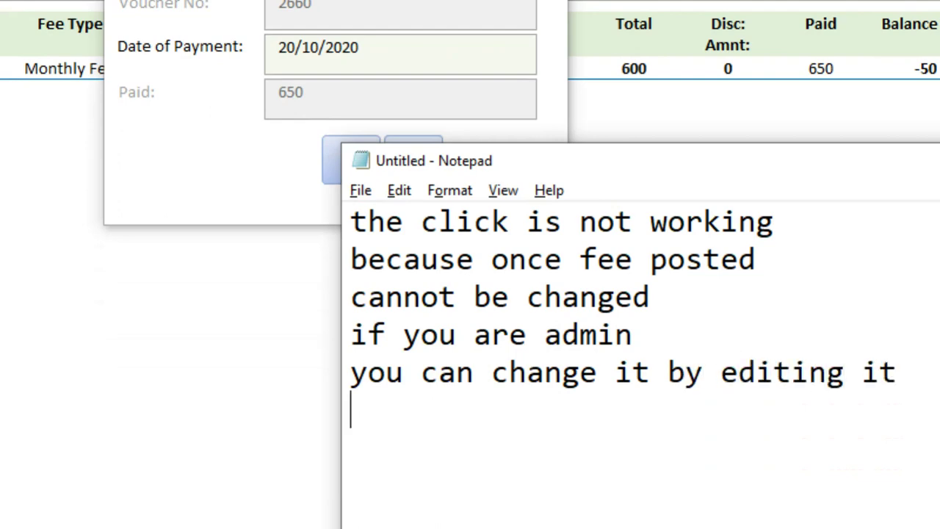
text(in edit)
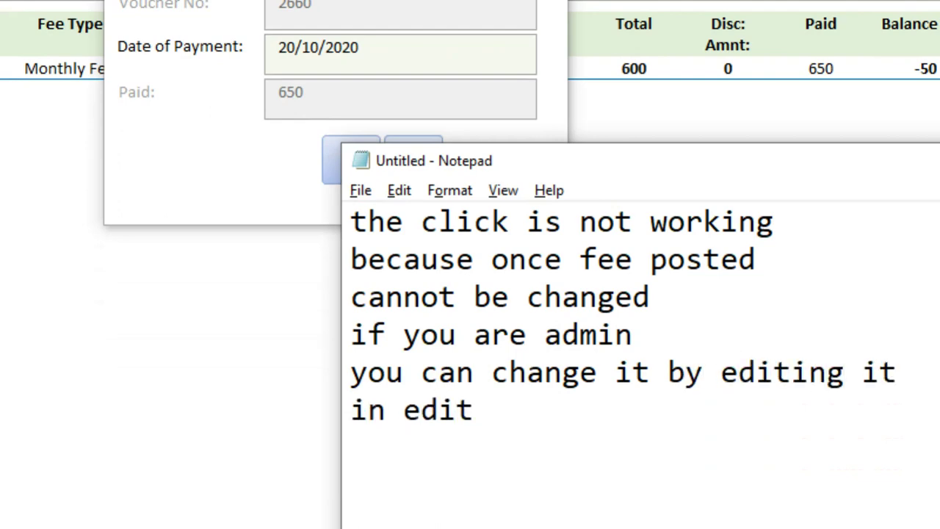
text( option)
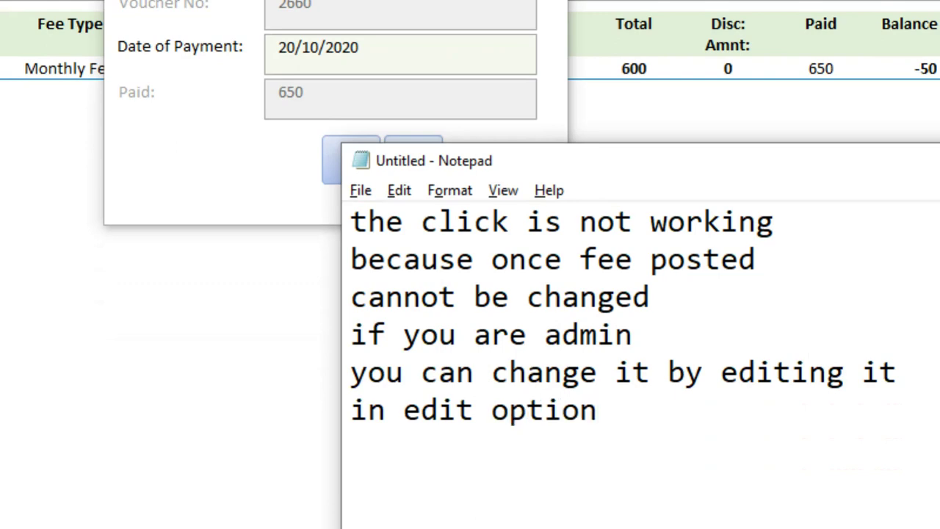
text(on vouch)
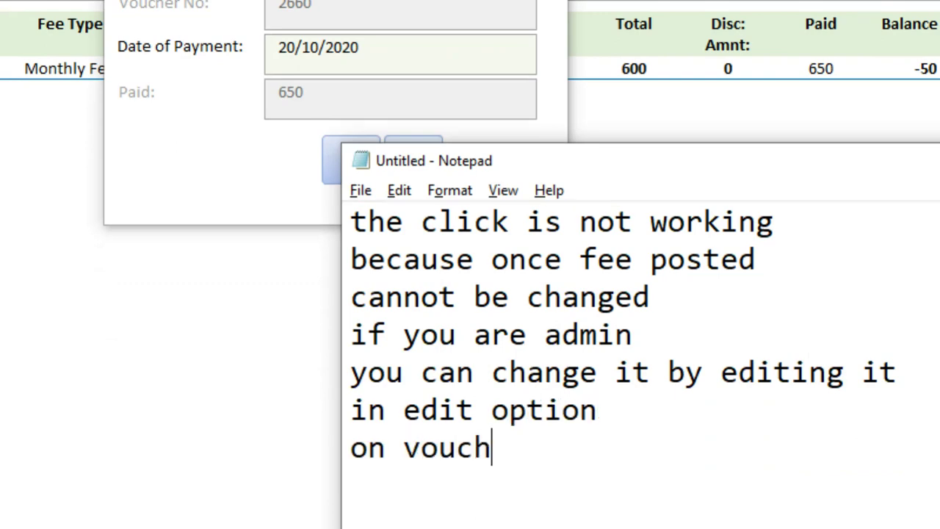
text(er no in this)
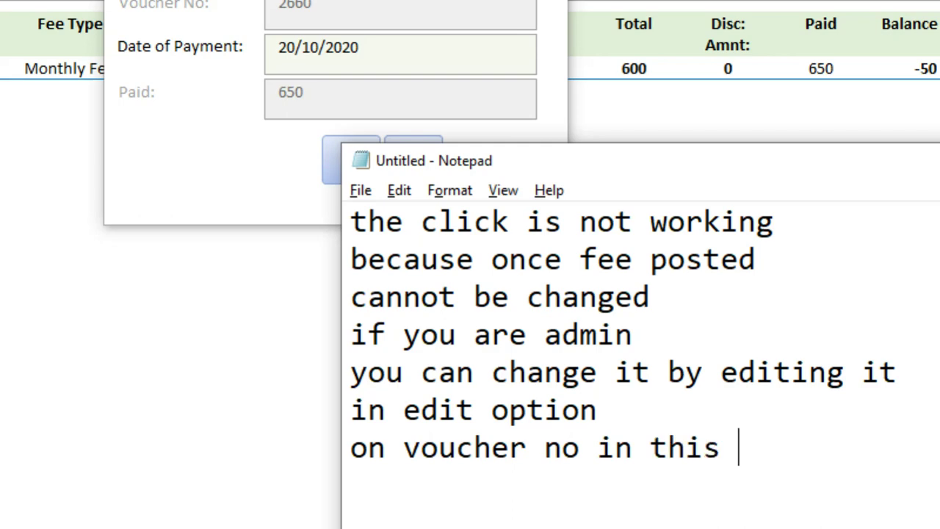
key(BackSpace)
key(BackSpace)
key(BackSpace)
key(BackSpace)
key(BackSpace)
key(BackSpace)
key(BackSpace)
text(on )
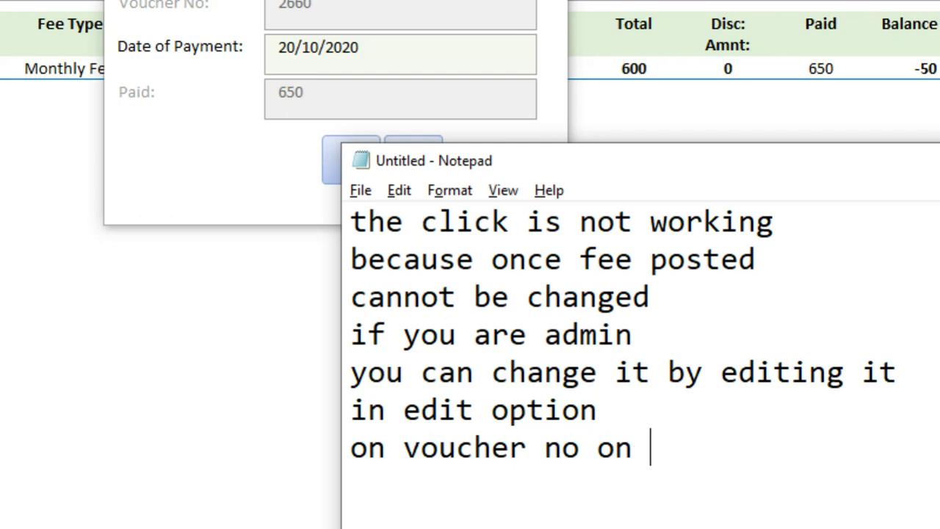
text(this form l)
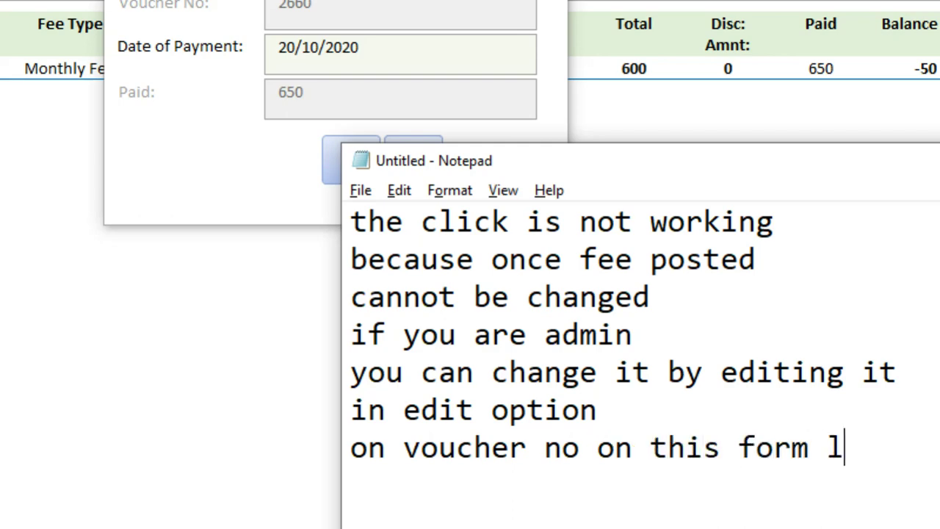
Set the note to 'lets try', minimise it, and close the Make Payment dialog
key(ctrl+a)
text(lets try)
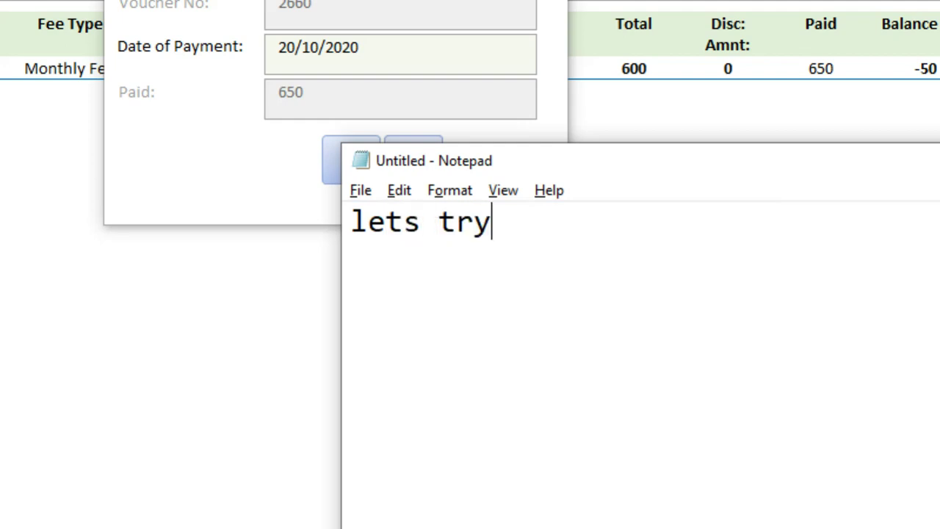
key(super+Down)
click(424, 161)
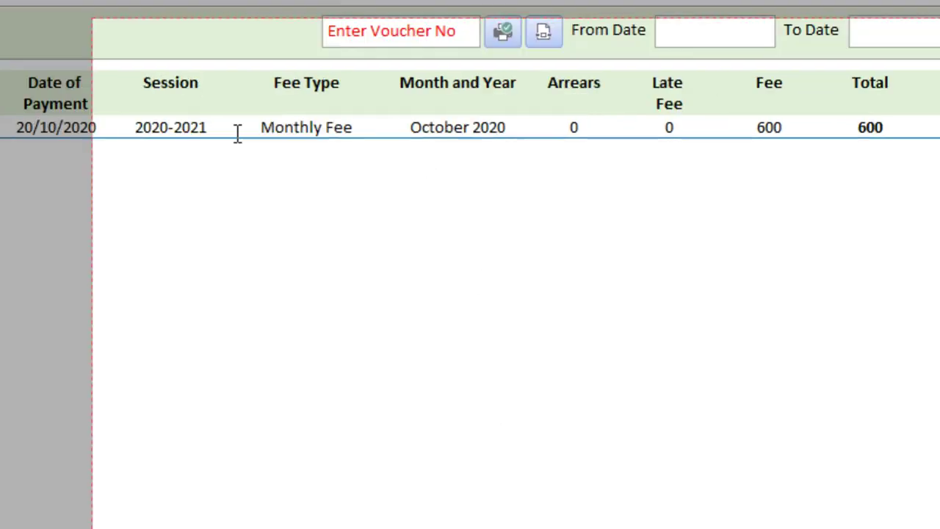
Edit the October voucher's paid amount from 650 to 600, save it, and confirm 0 balance due
click(76, 177)
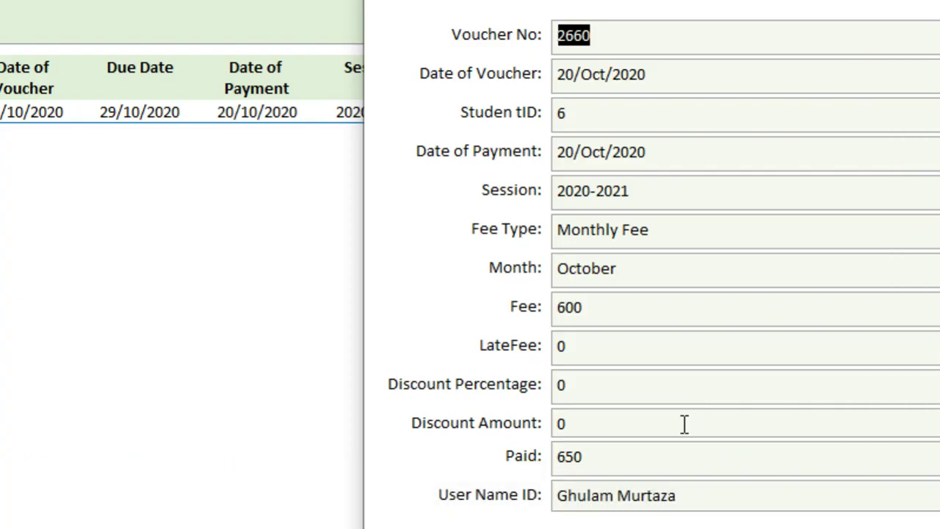
drag(605, 361, 371, 307)
text(60)
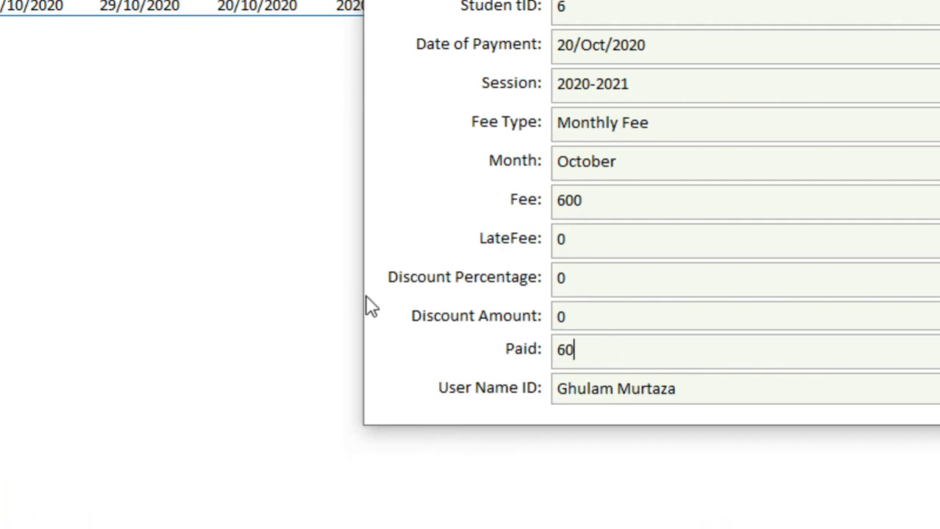
text(0)
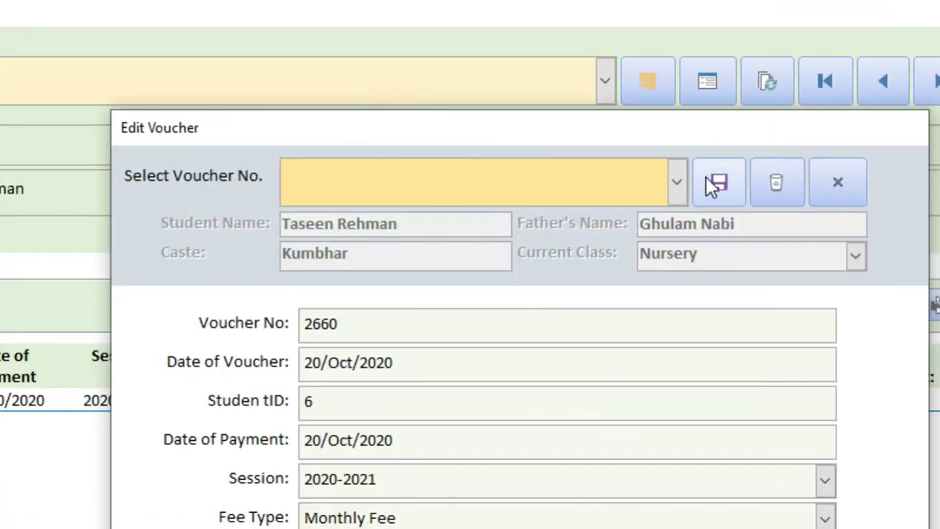
click(716, 183)
click(570, 398)
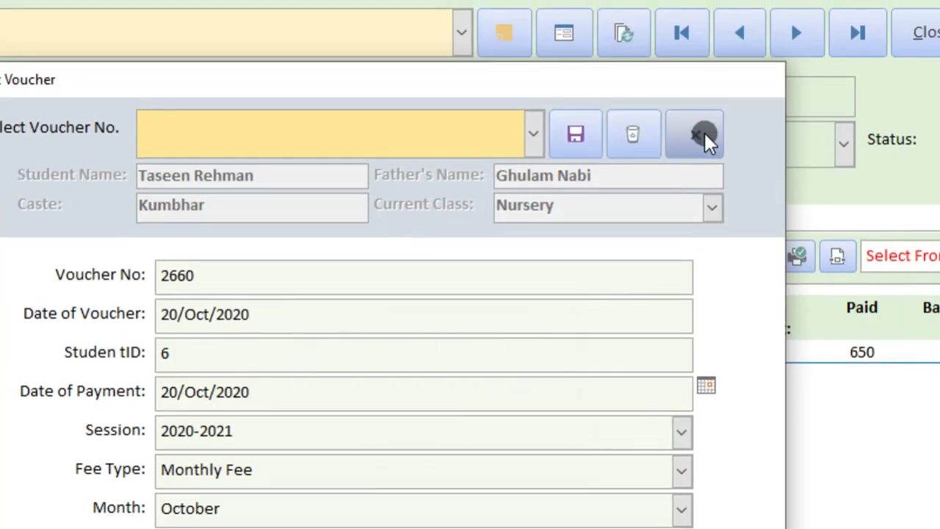
click(837, 182)
click(683, 393)
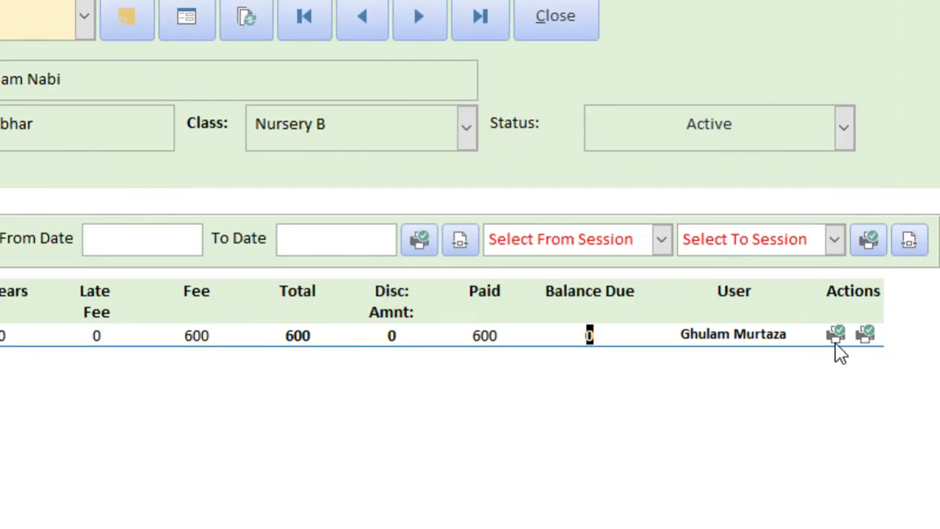
Preview the Fees Collected receipt, zooming in and out, then close the preview
click(835, 339)
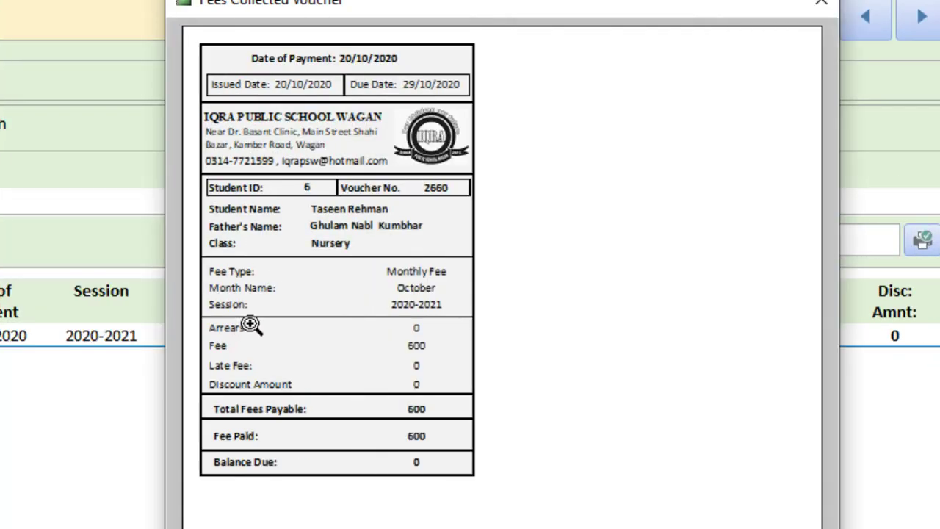
click(260, 315)
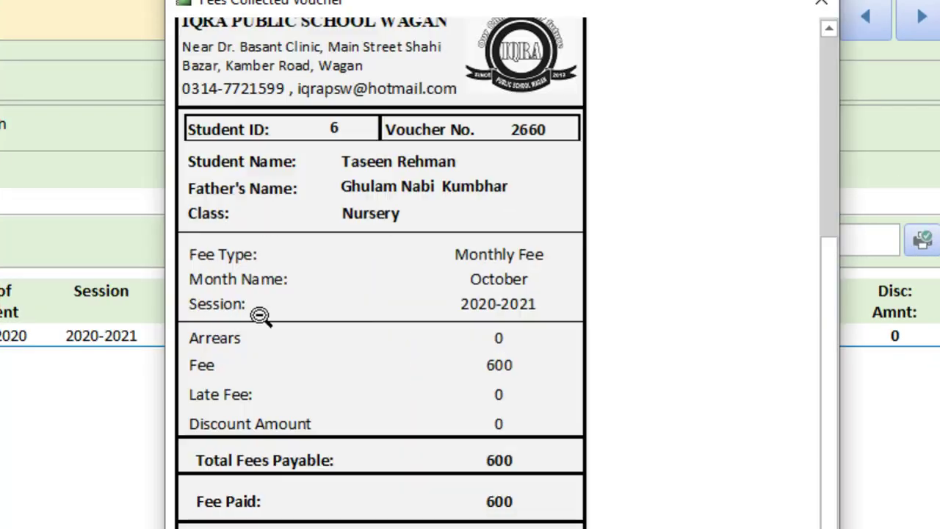
click(260, 315)
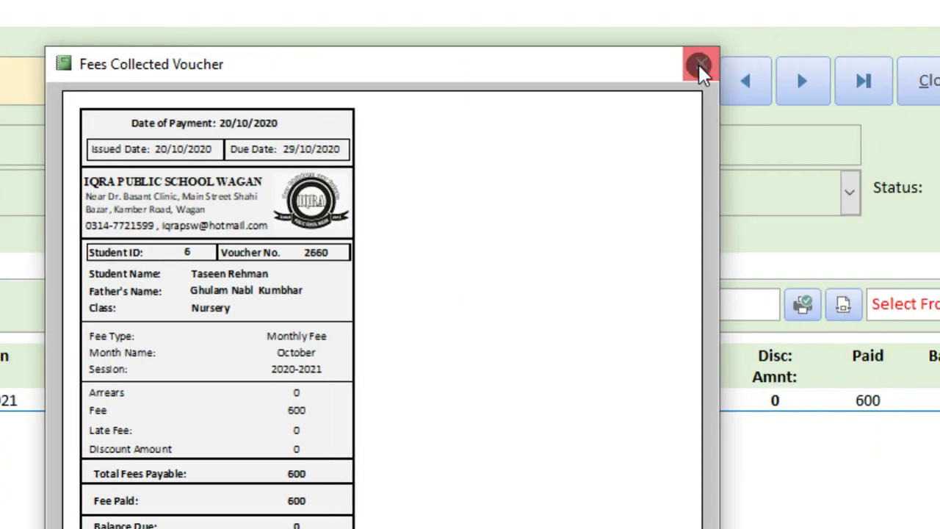
click(702, 63)
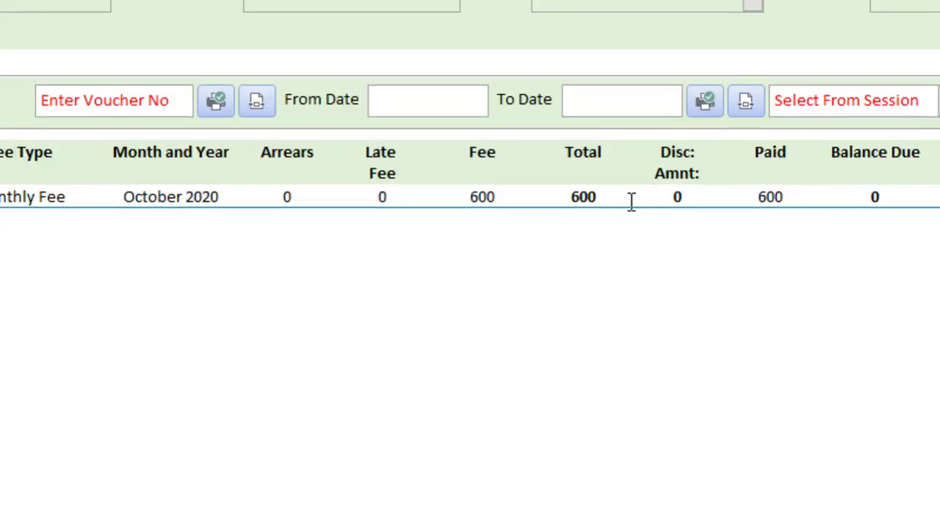
Try the discount on the paid fee, dismiss the refusal, and note 'we can also add discount here'
click(667, 197)
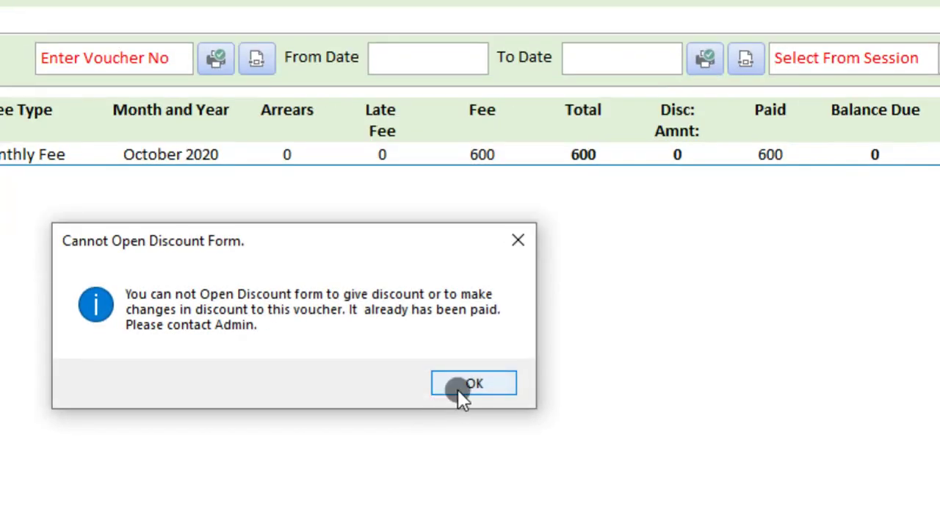
click(458, 428)
key(alt+Tab)
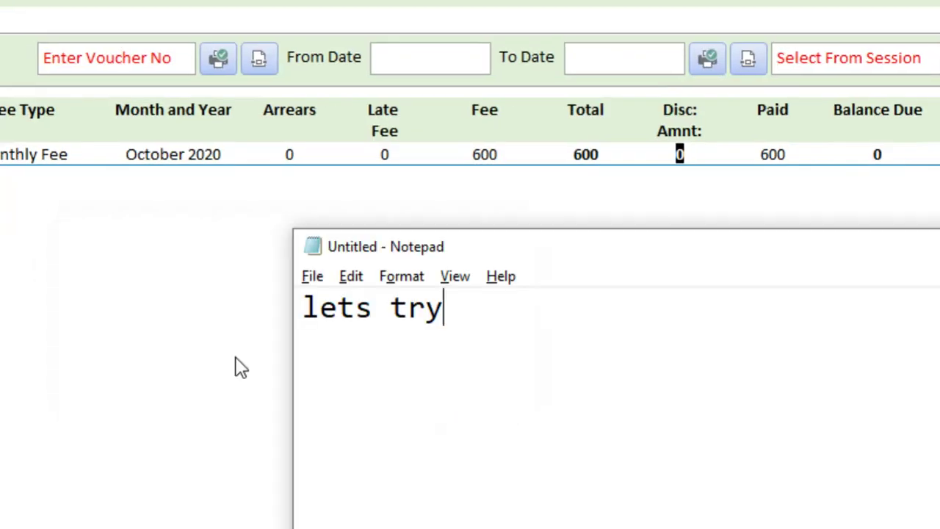
key(ctrl+a)
text(we can)
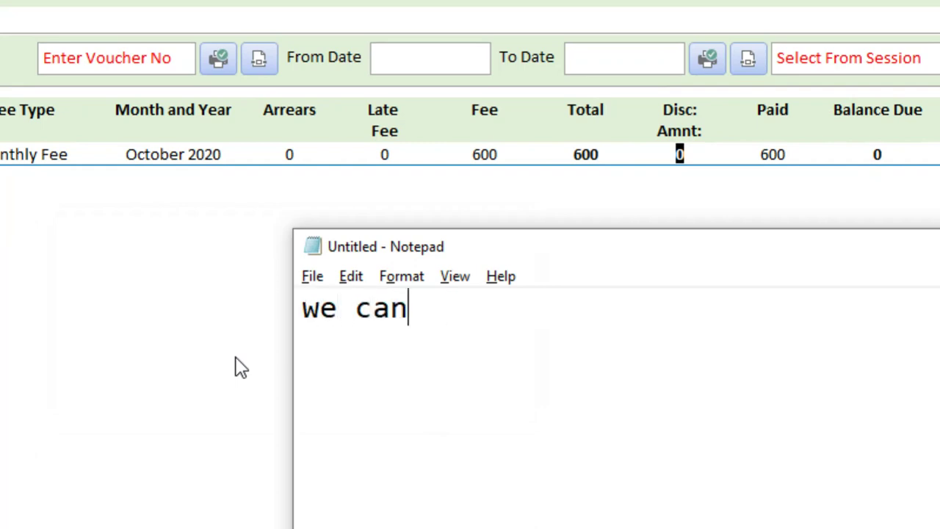
text( also add sd)
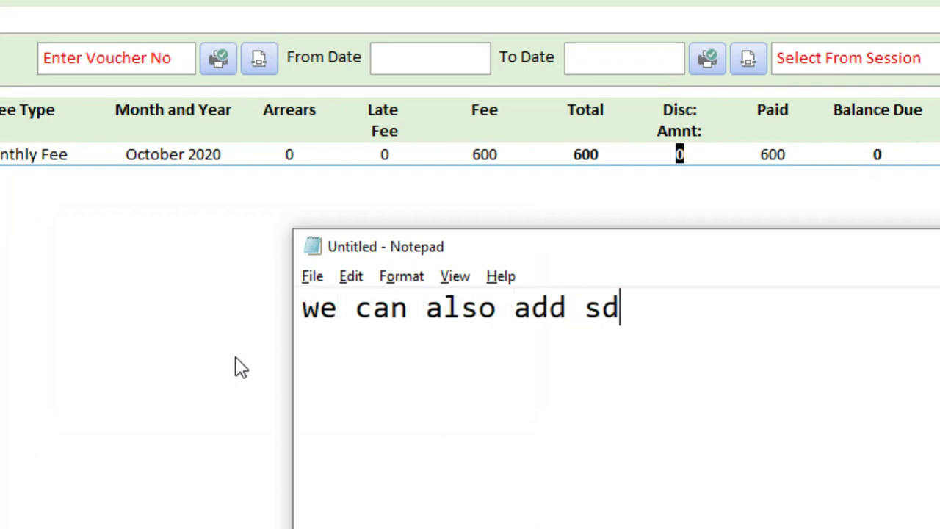
key(BackSpace)
key(BackSpace)
text(discount here)
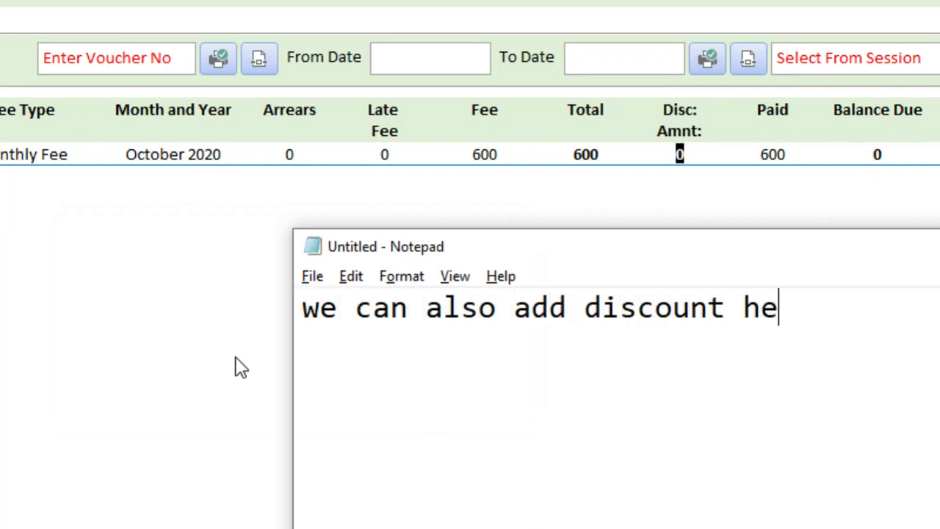
Note that discounts must come before fee payment, then replace the note with 'lets try'
key(Return)
text(but )
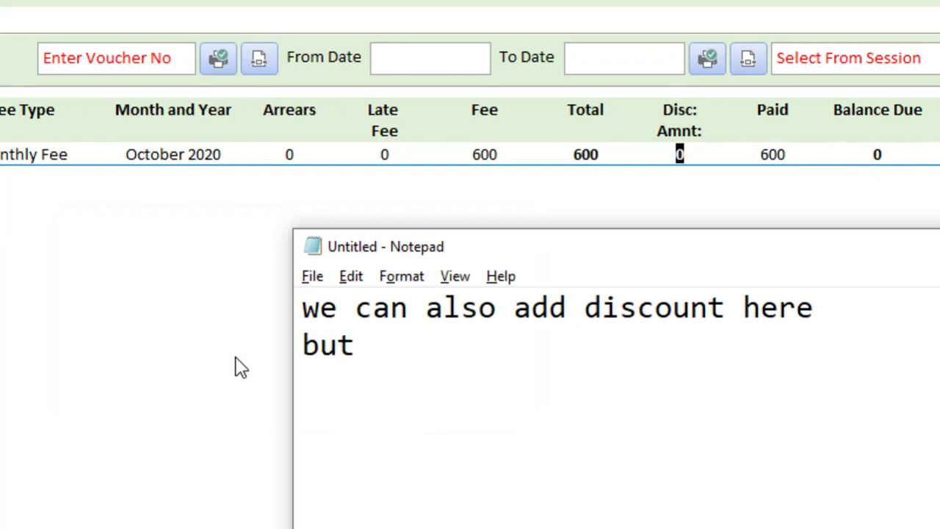
text(before )
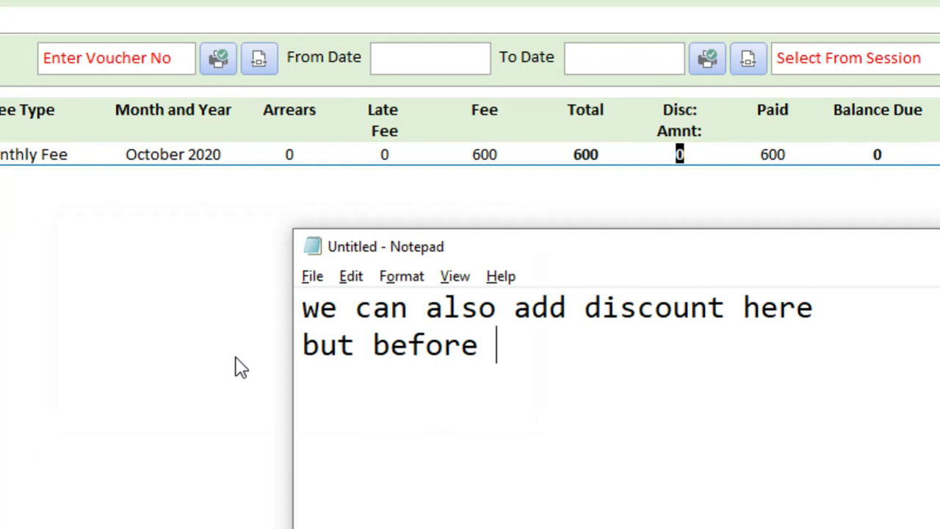
text(fees)
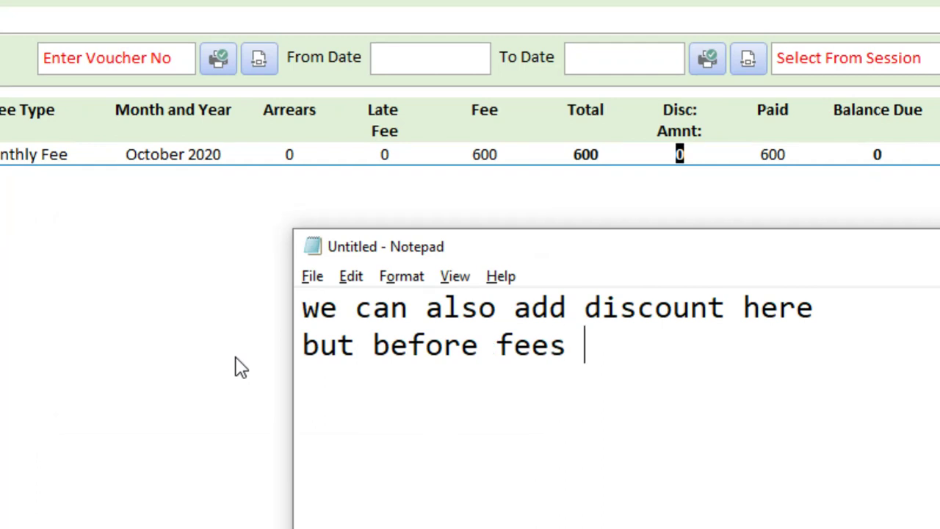
key(BackSpace)
key(BackSpace)
text( payment)
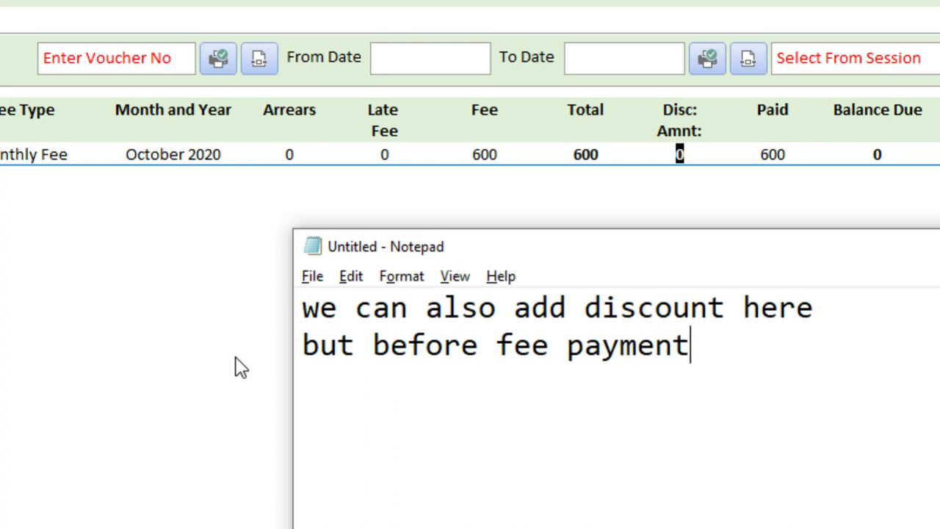
key(BackSpace)
text(if p)
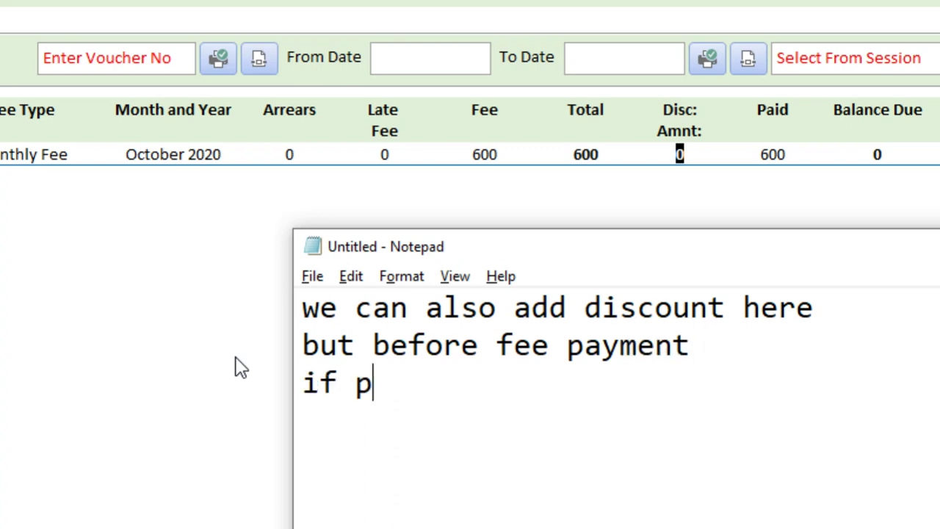
text(aid cannot )
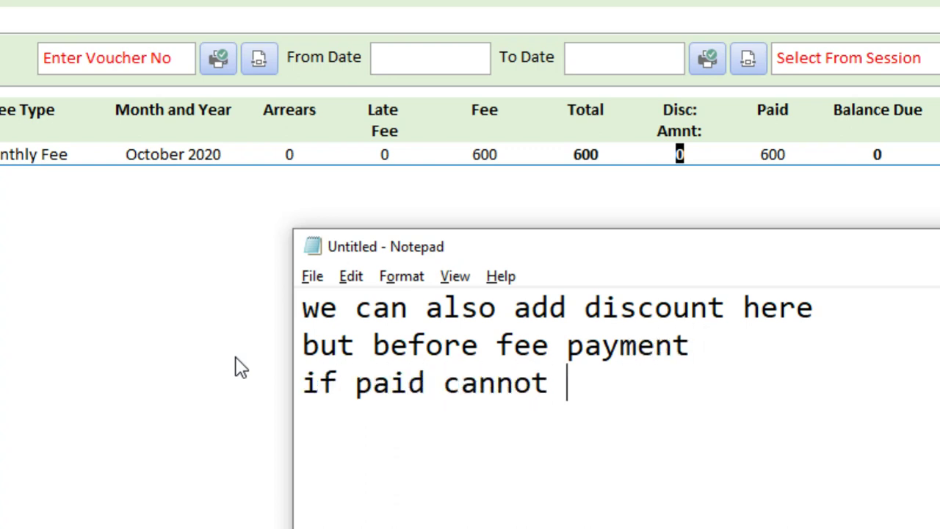
text(give discount)
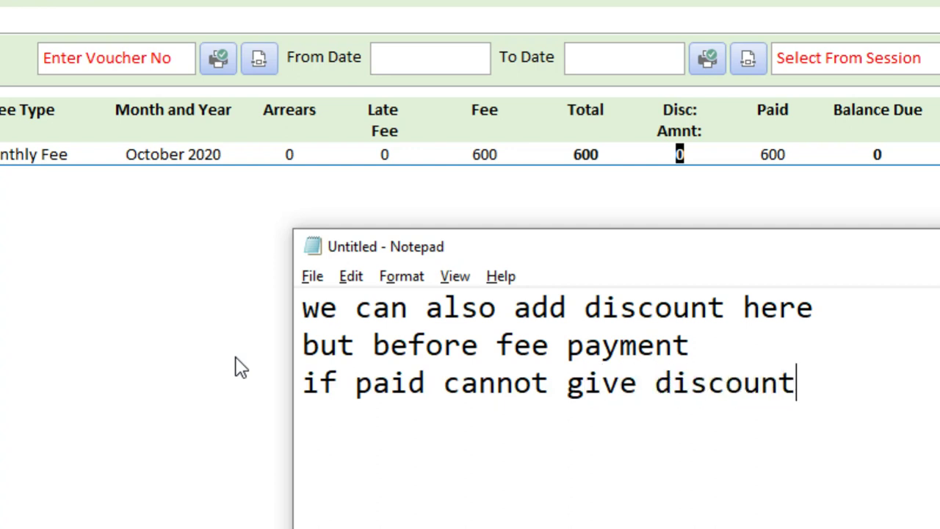
key(ctrl+a)
text(l)
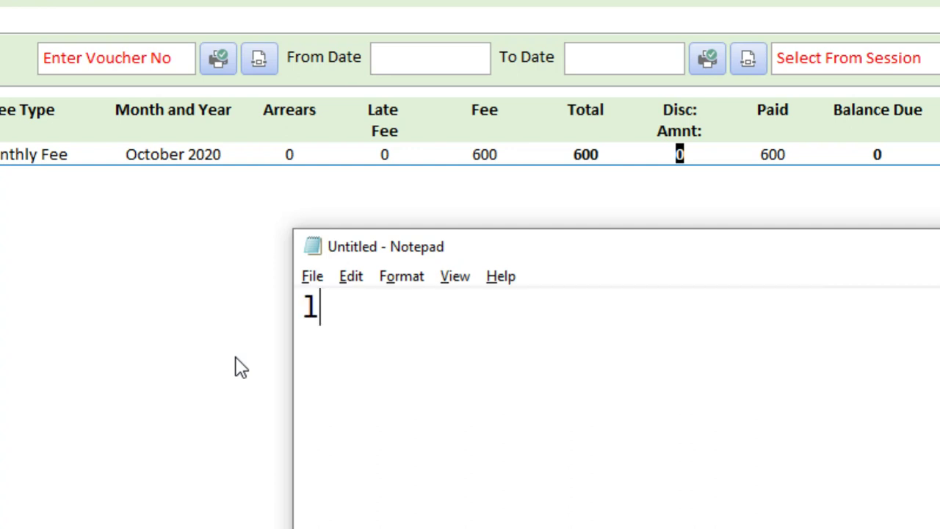
text(ets try)
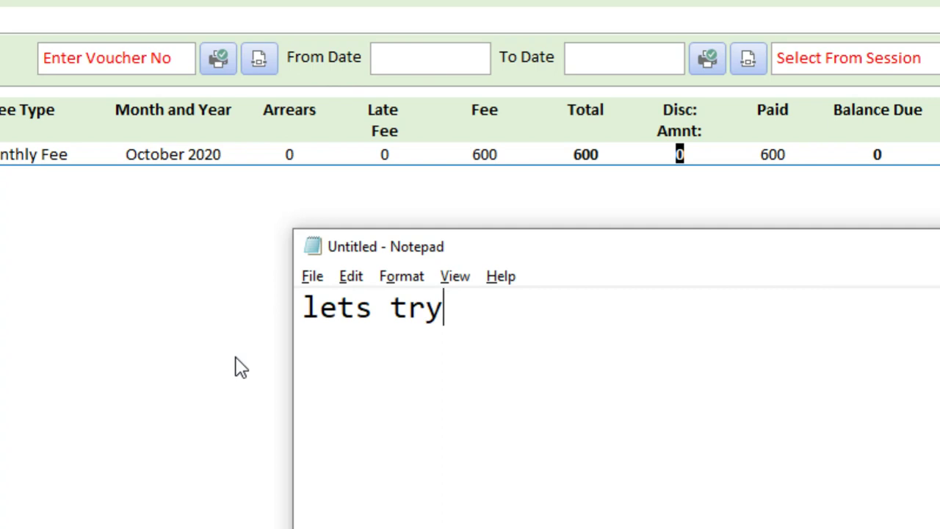
Double-click Disc. Amnt on the paid October 2020 voucher and dismiss the cannot-open-discount message
click(235, 367)
double_click(682, 155)
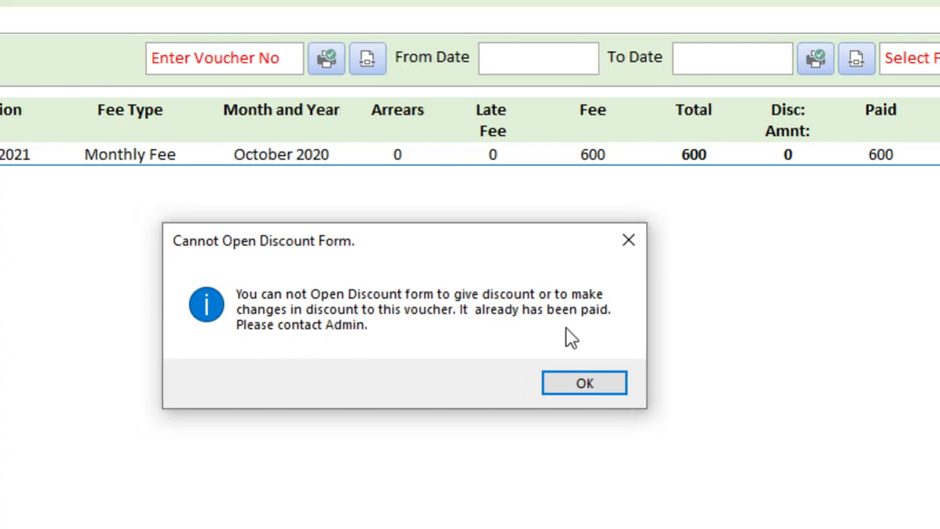
click(586, 384)
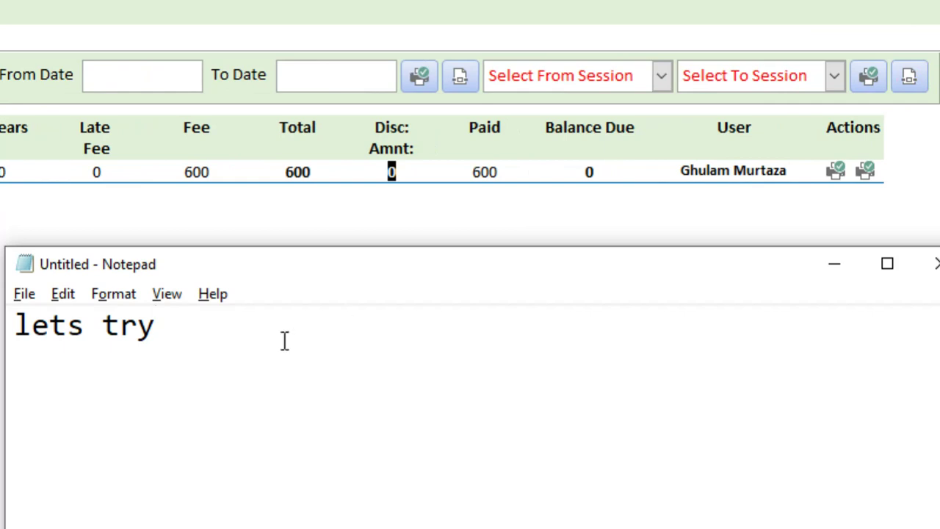
Note that the user who received the fee is added automatically
key(ctrl+a)
text(here use)
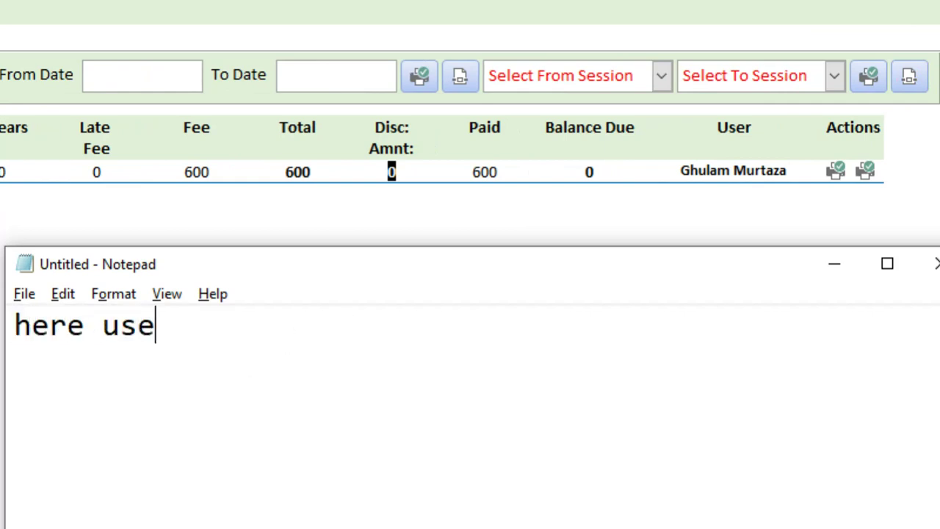
text(r is also)
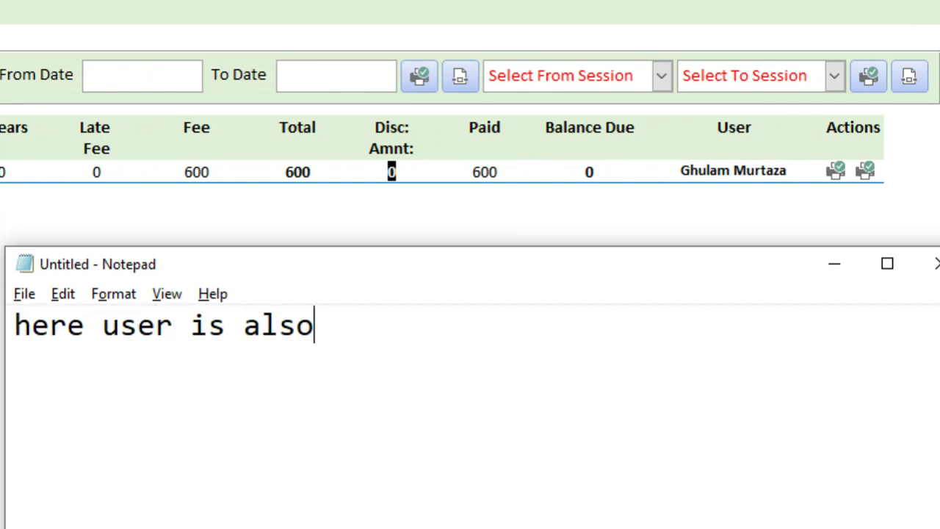
text( added)
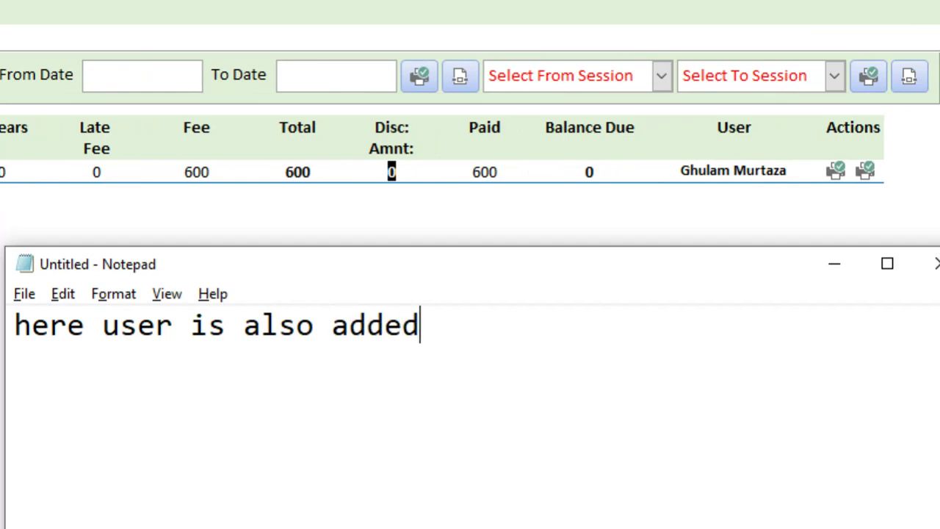
text( atu)
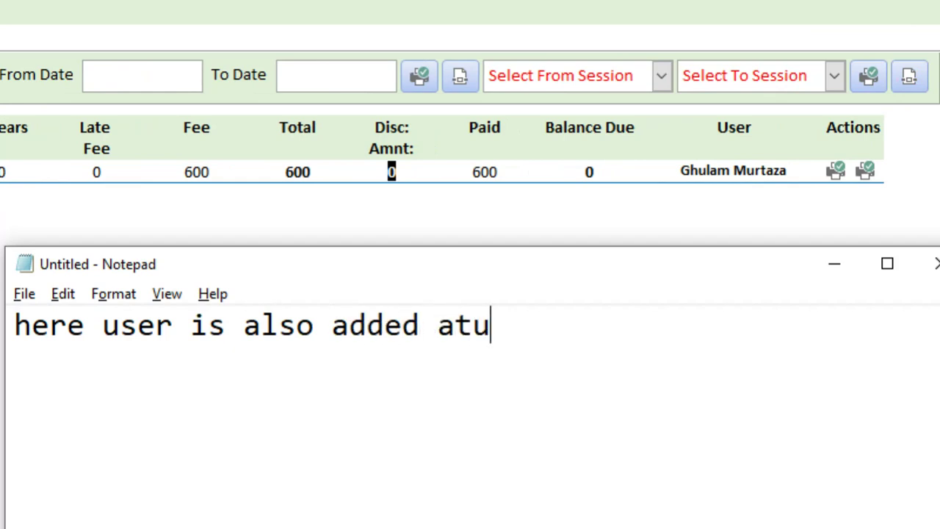
key(BackSpace)
key(BackSpace)
key(BackSpace)
text(u)
text(utom)
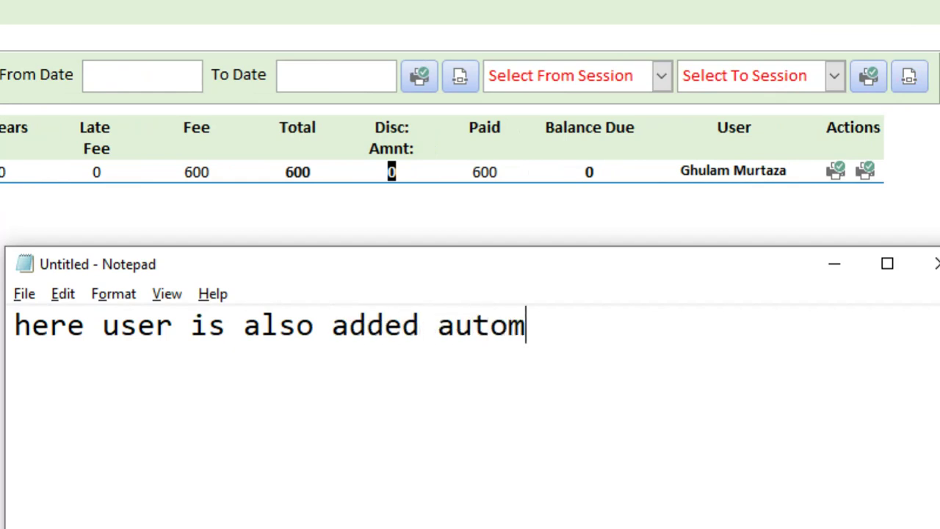
text(atically)
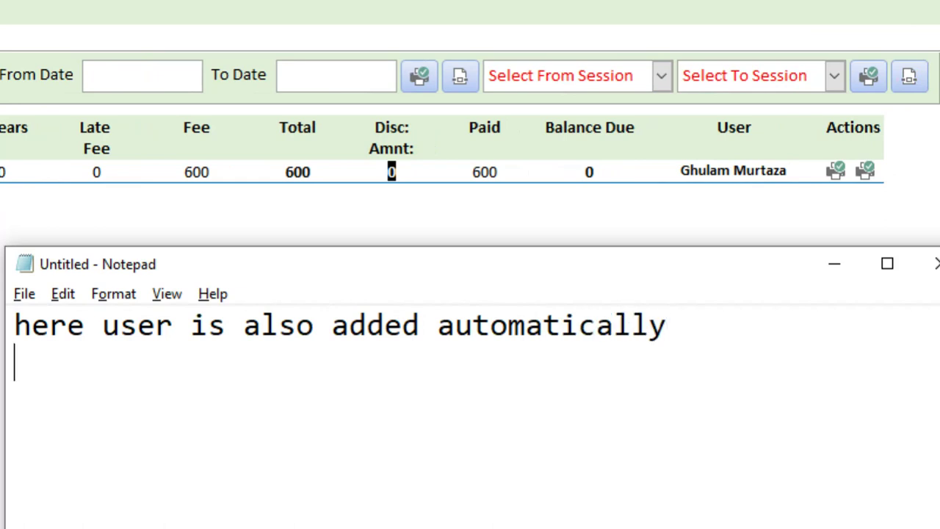
text(he re)
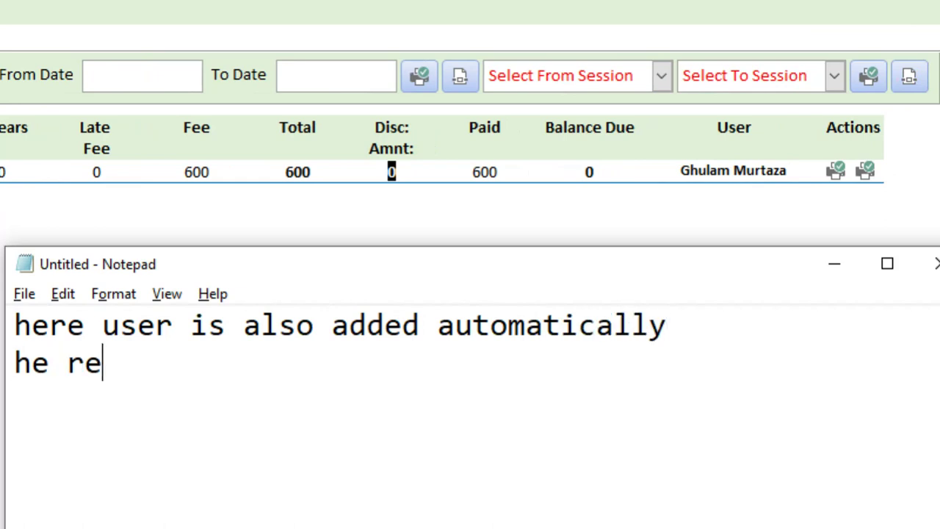
text(ceived fee)
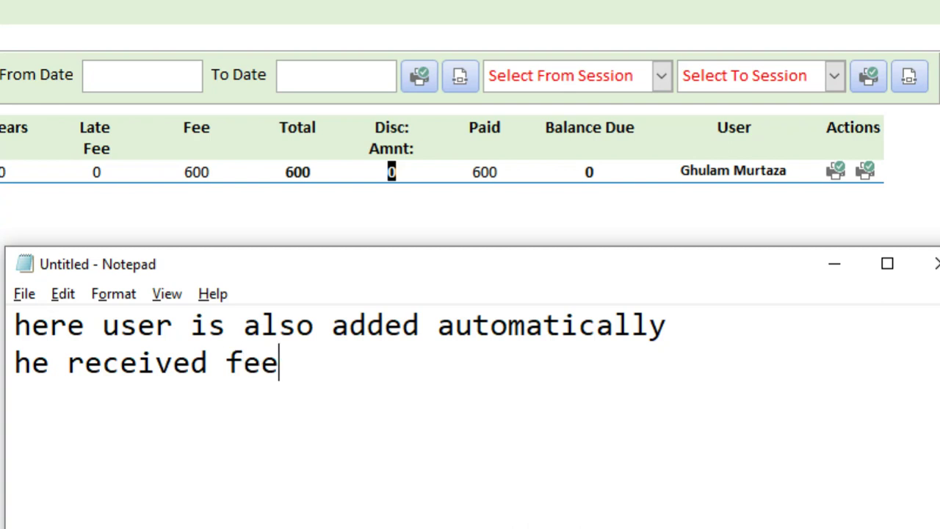
text( from the student)
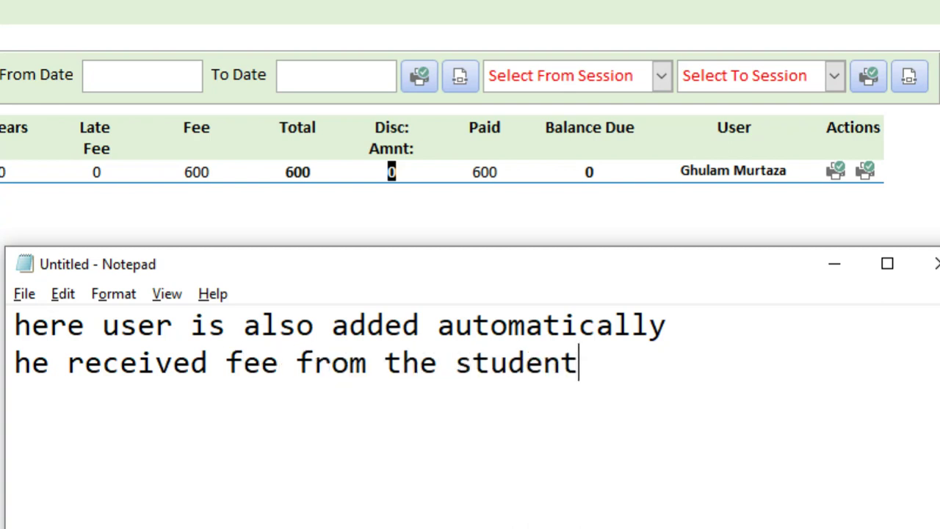
Rewrite the note to say we'll check out the student's fee details
key(ctrl+a)
text(letr)
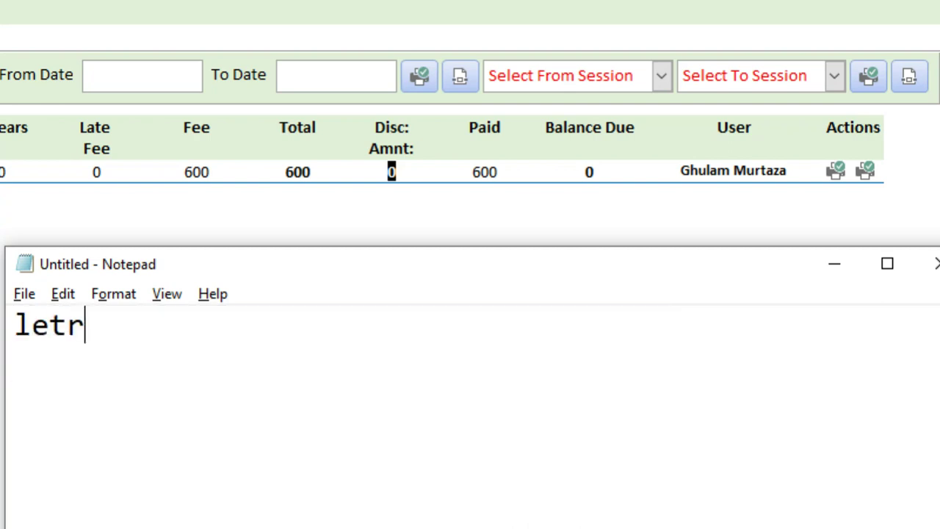
key(BackSpace)
text(s check o)
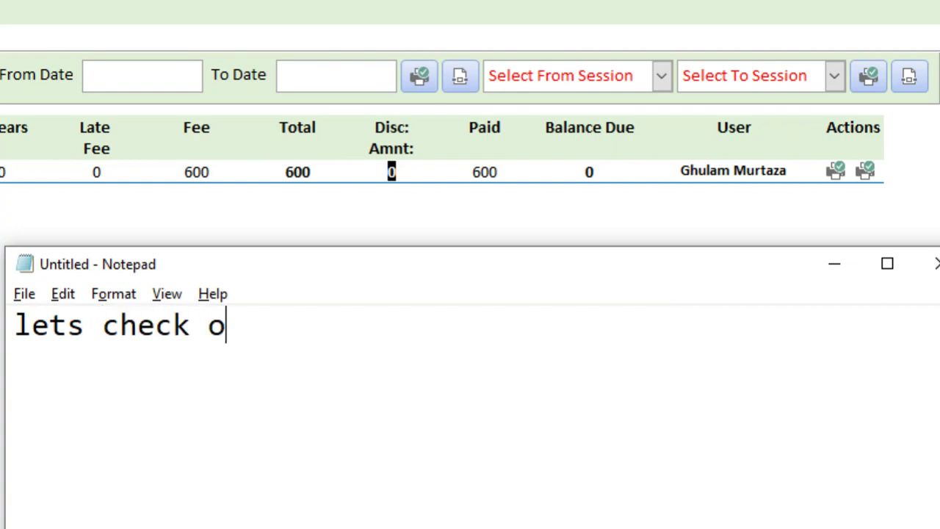
text(ut the details of )
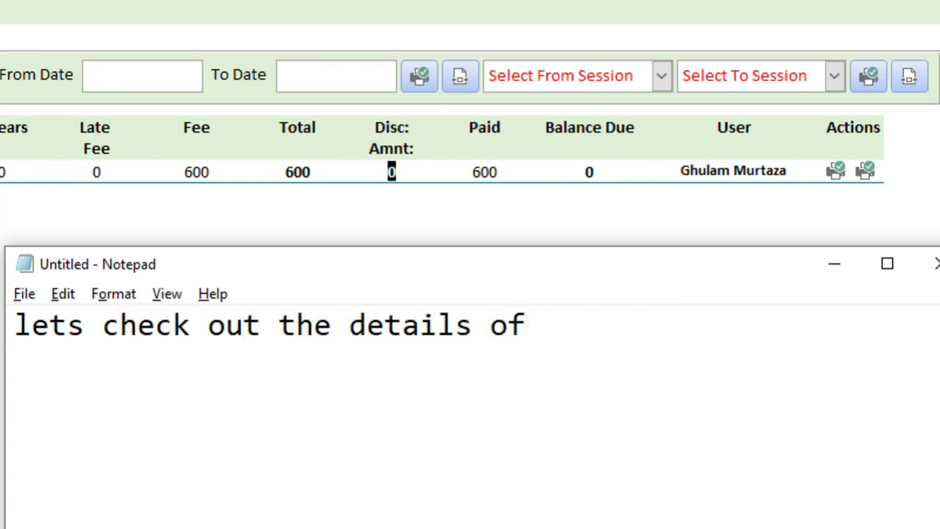
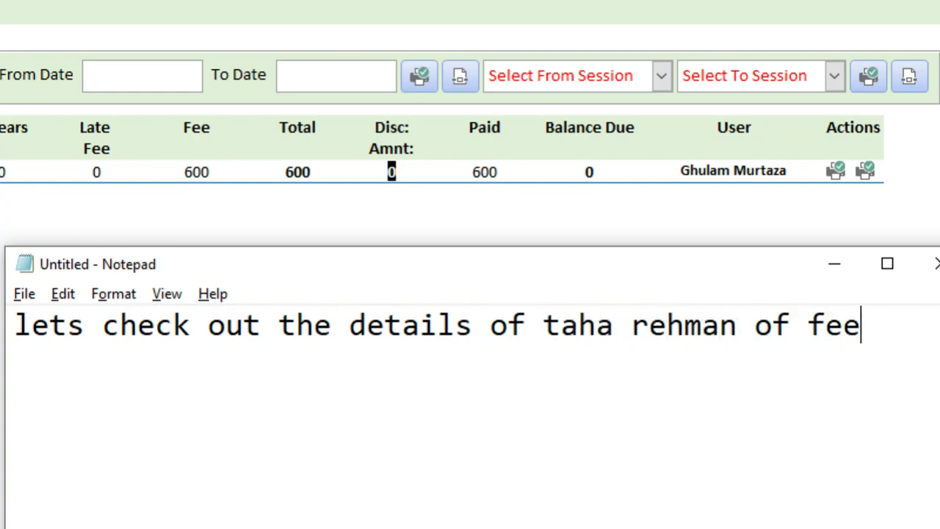
Finish the note with a new line reading 'record'
key(Return)
text(f)
key(BackSpace)
text(record)
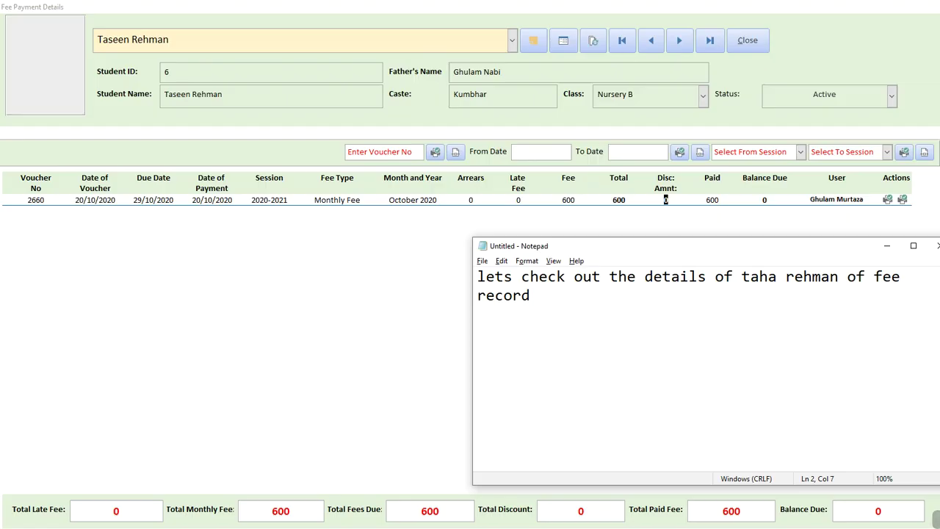
Choose the Class Five student from the student list to load his October 2020 fee vouchers
key(alt+Tab)
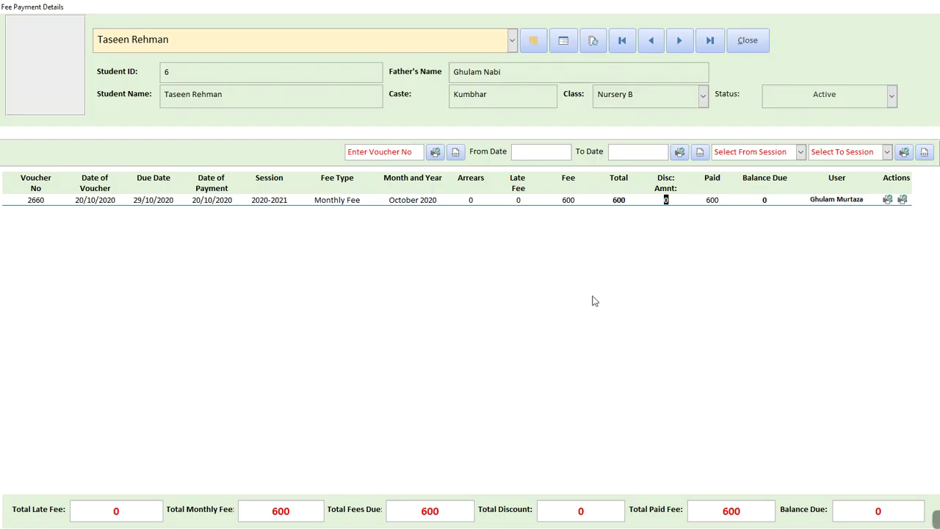
click(310, 42)
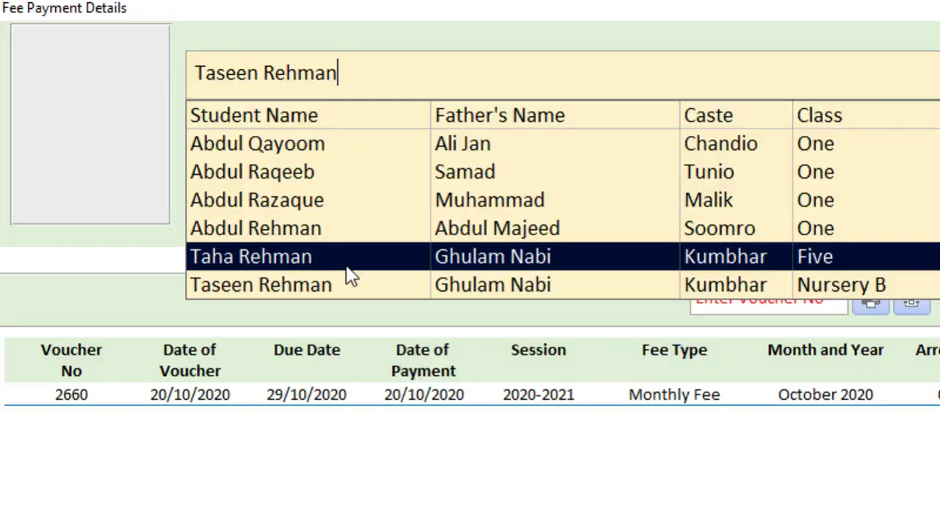
click(175, 139)
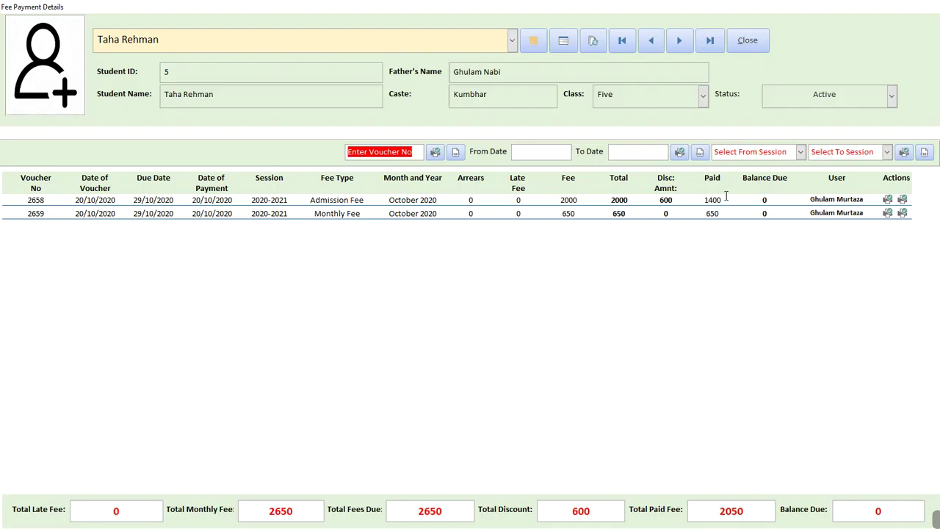
Note that the record can be printed or exported to PDF for WhatsApp or email, then show the fee form
key(alt+Tab)
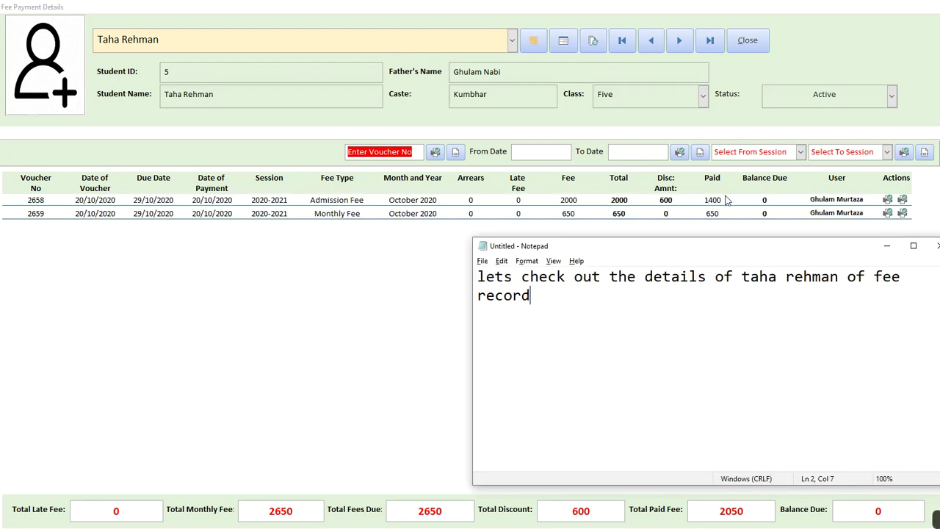
key(ctrl+a)
text(We can )
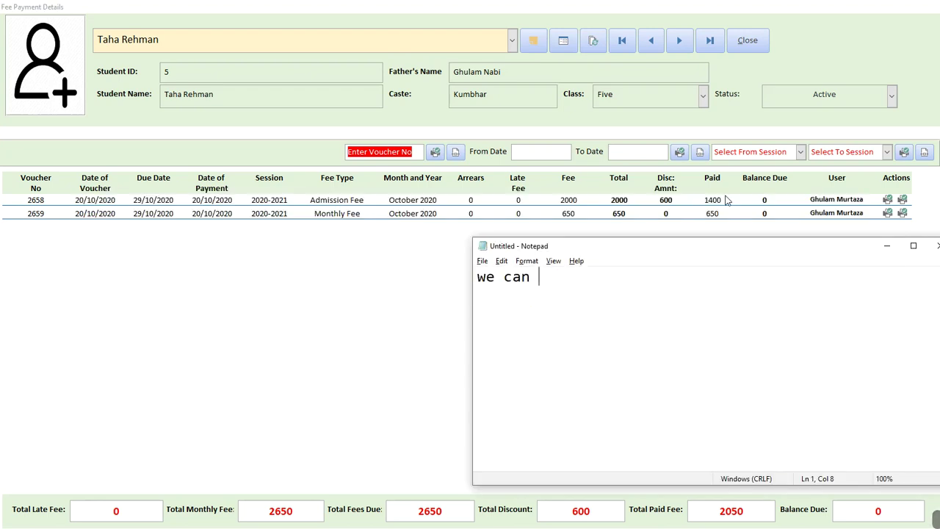
text(also print or export to pdf)
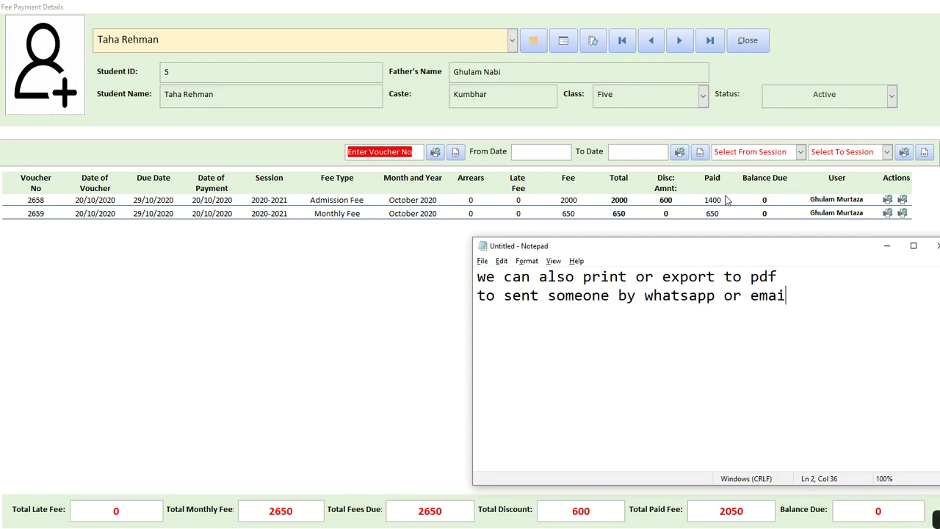
click(726, 197)
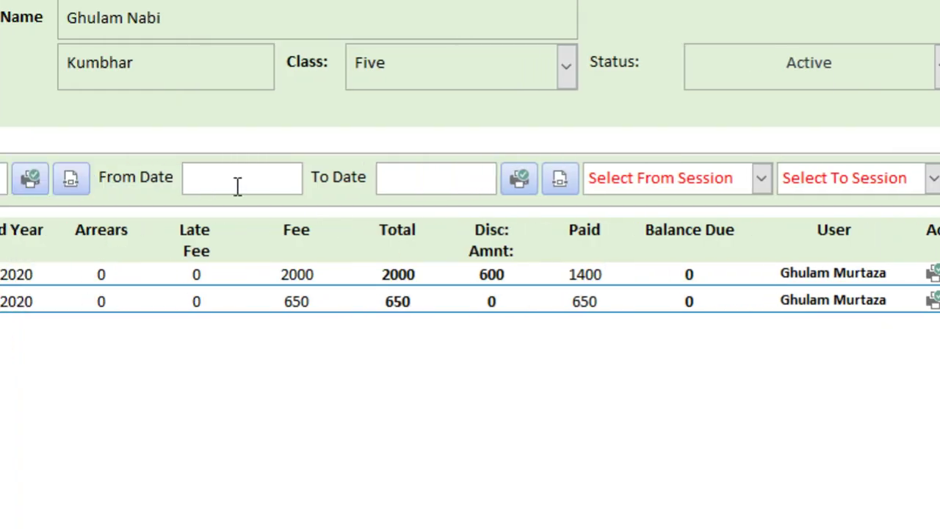
Enter 20/10/2020 as both From Date and To Date for the fee report
drag(281, 185, 98, 154)
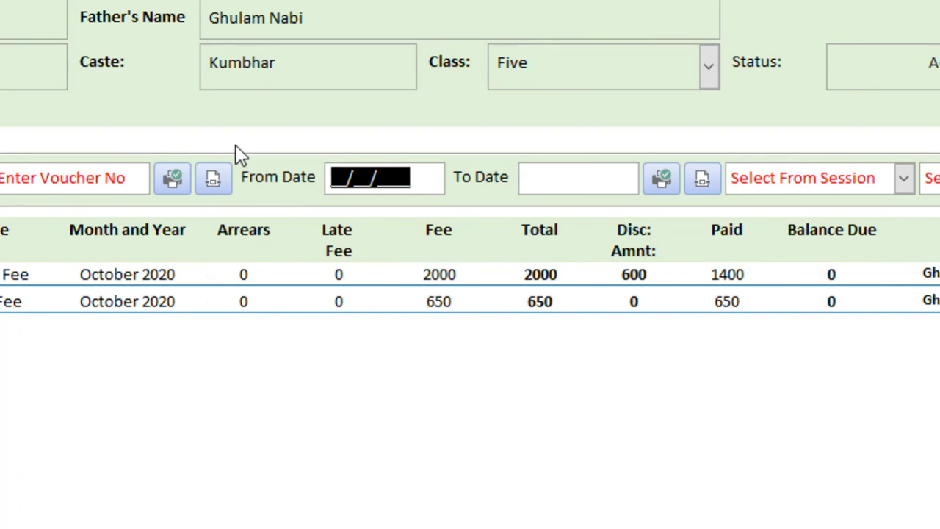
text(20/)
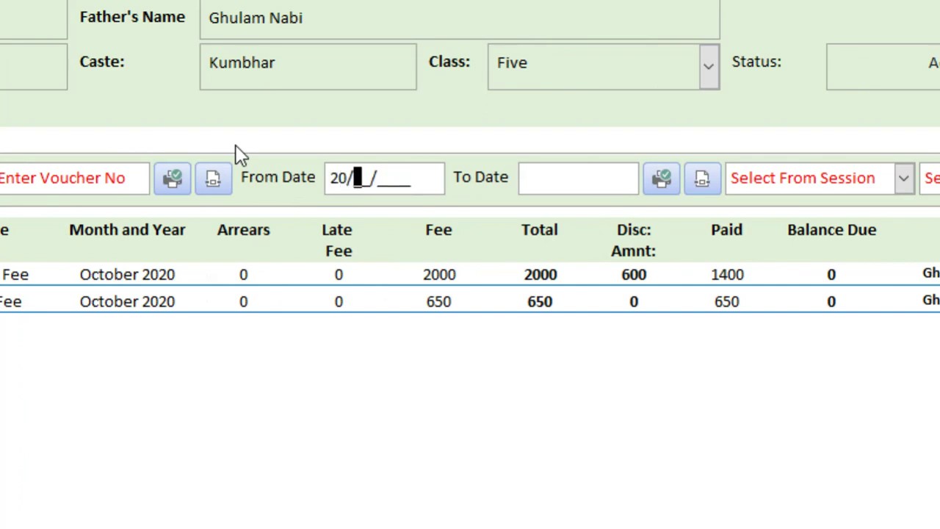
text(102020)
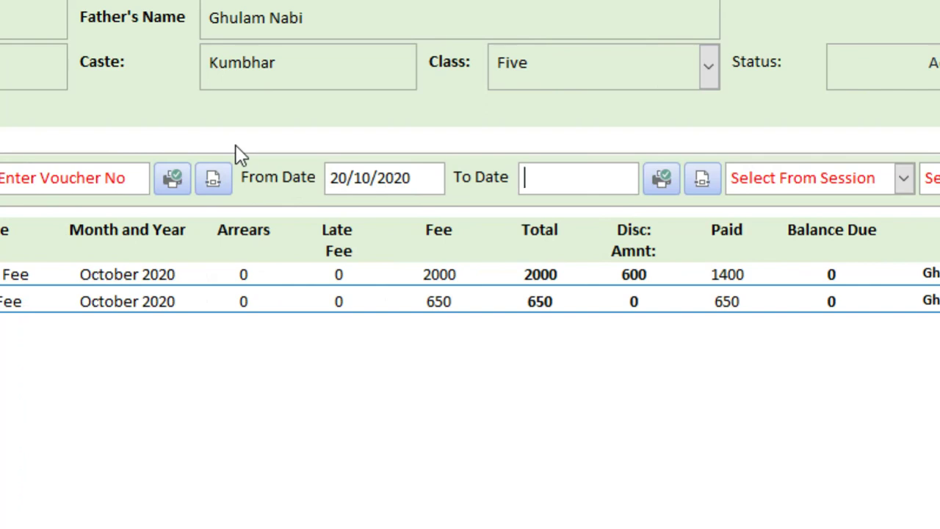
text(20102020)
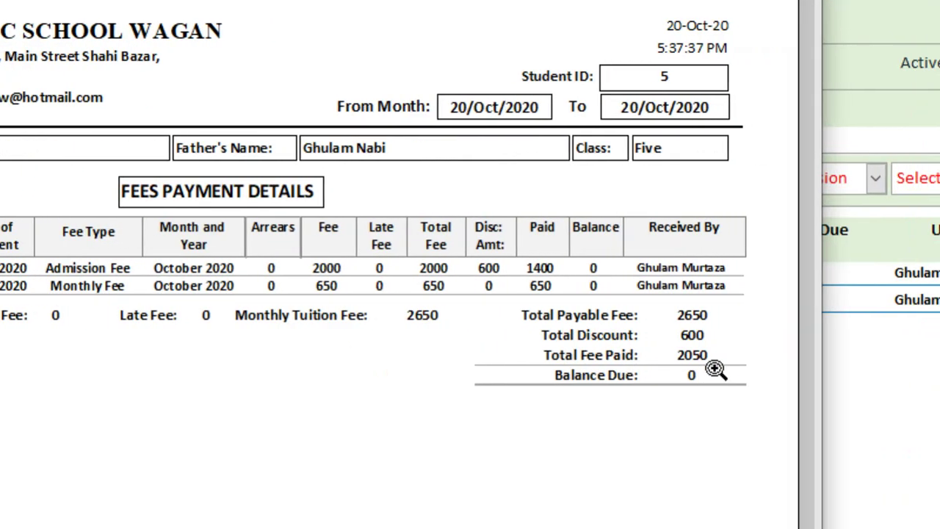
Zoom in and out on the fee report's header, student and date details, then close the preview
click(716, 369)
click(715, 369)
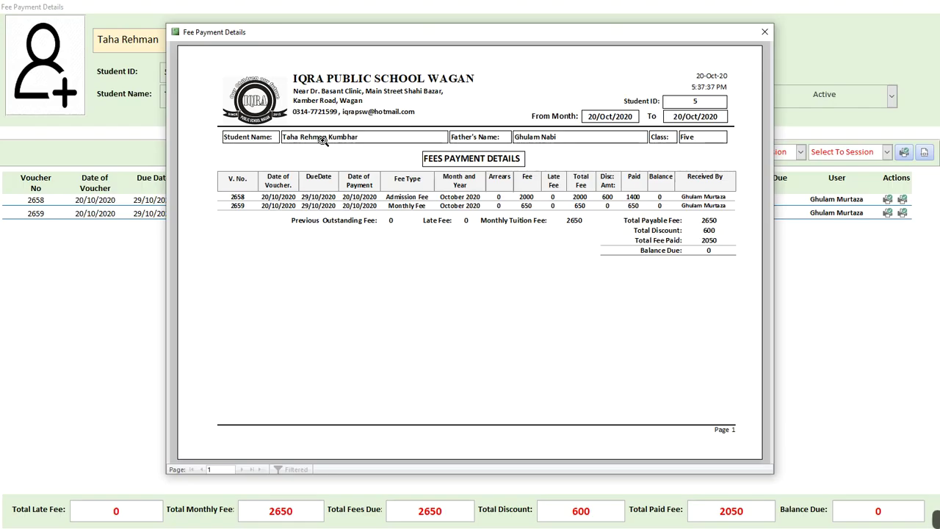
click(742, 213)
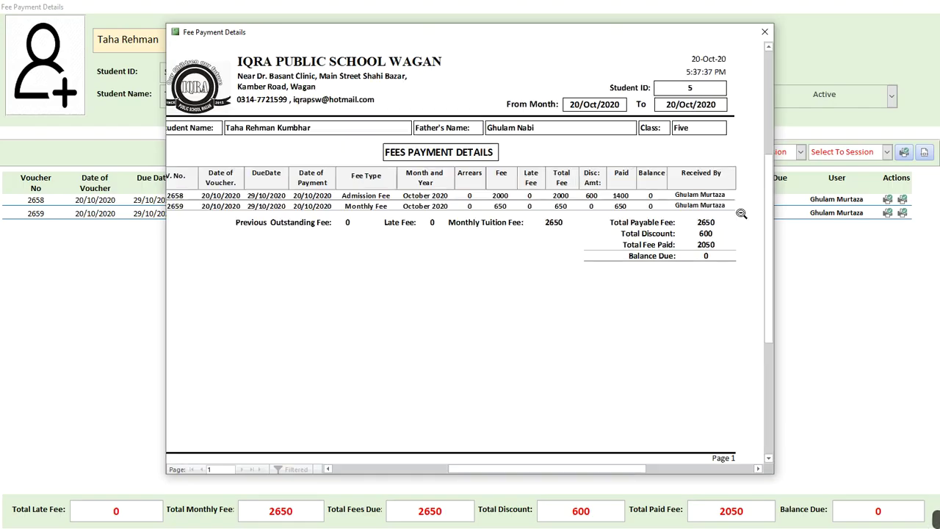
click(712, 88)
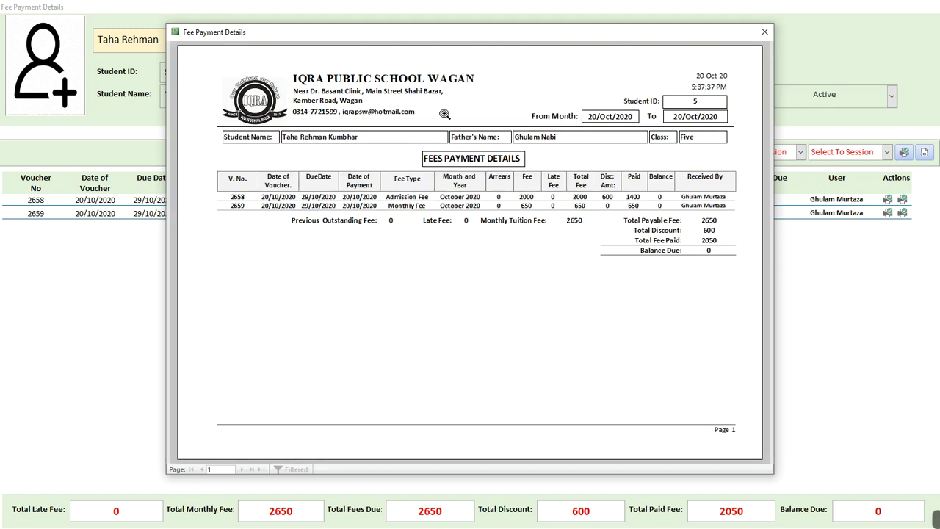
click(287, 131)
click(693, 273)
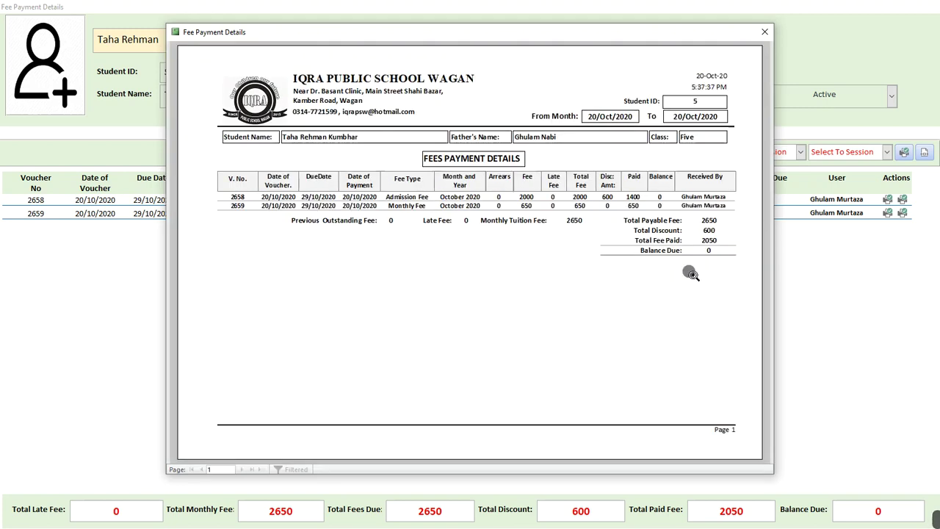
click(738, 208)
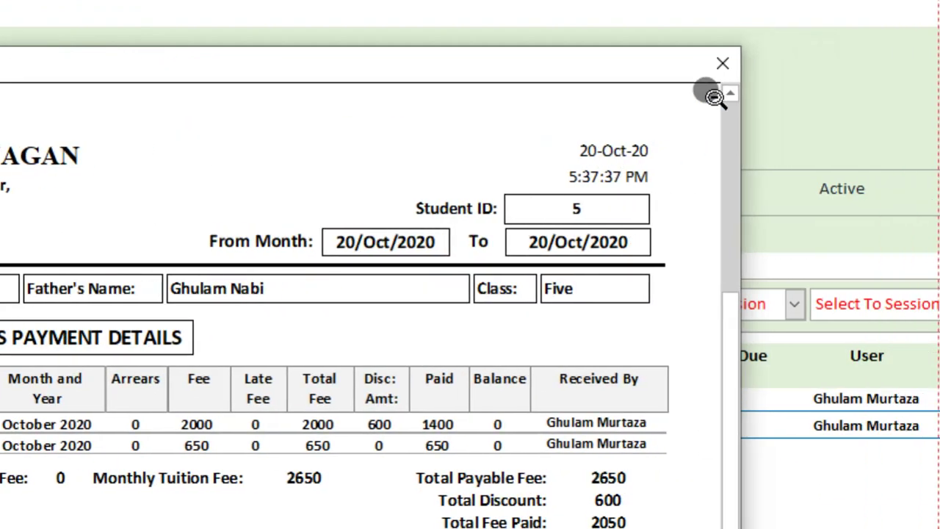
click(716, 66)
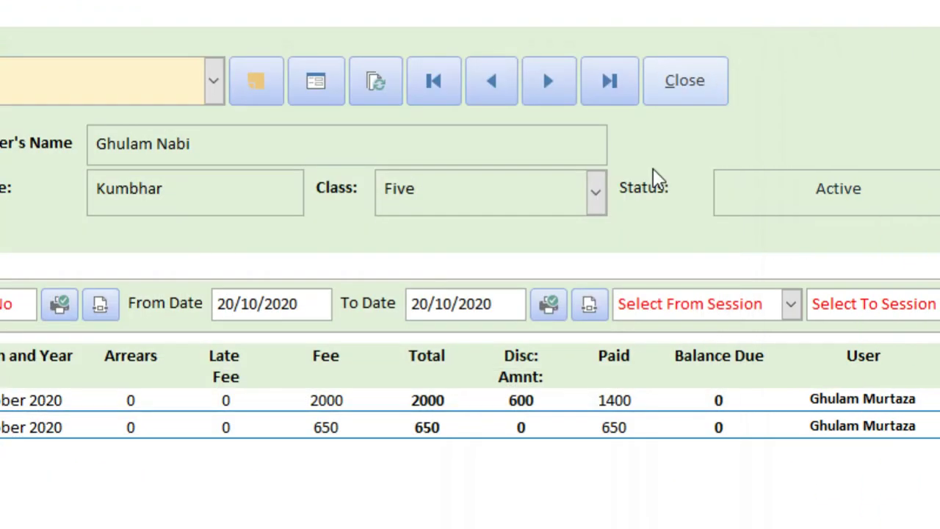
Export the fee payment report to PDF, named with the student's name plus 'Fees Statement'
click(588, 306)
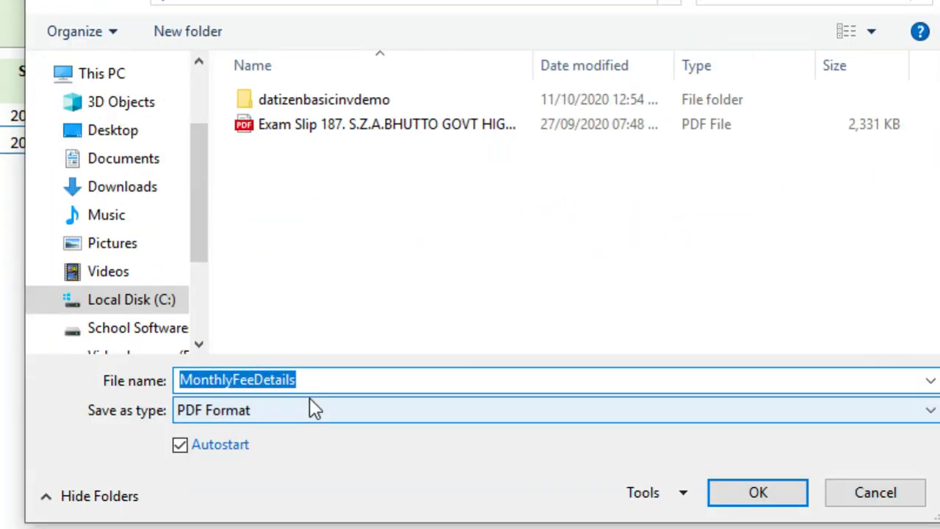
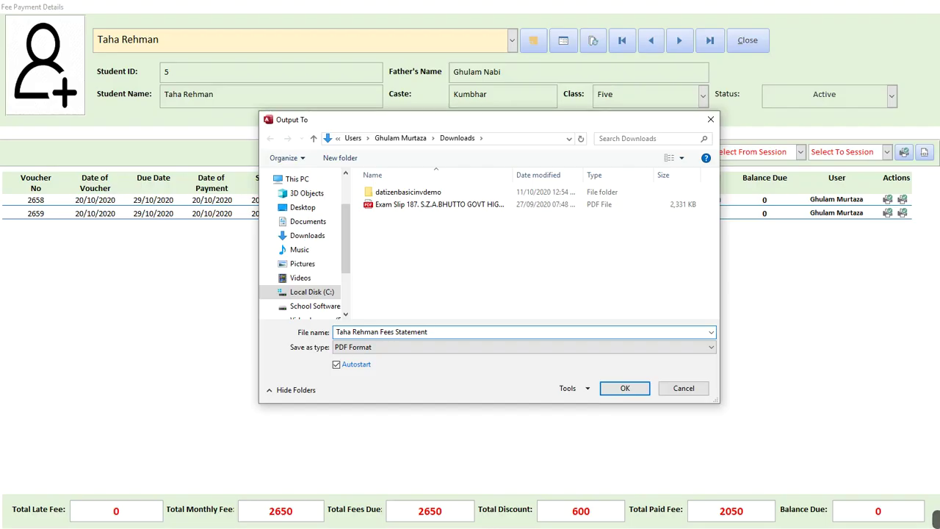
click(623, 388)
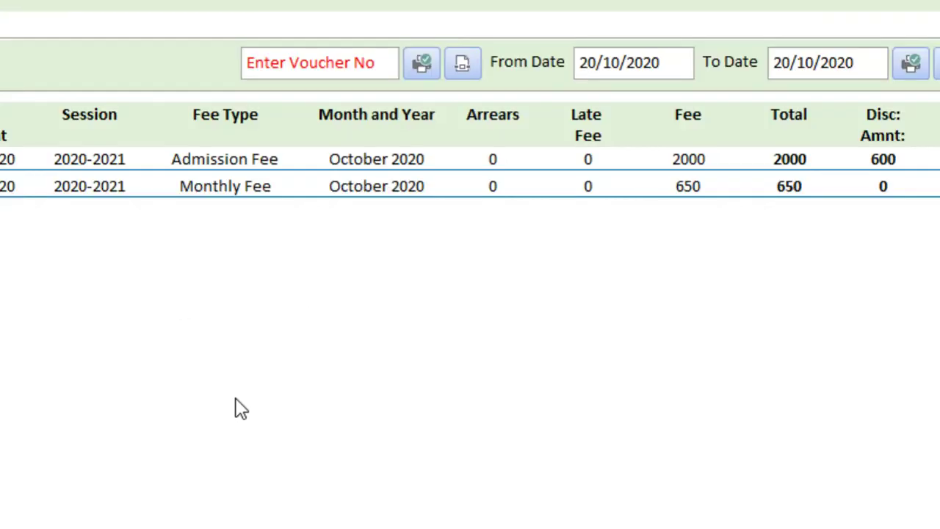
Replace the Notepad note with 'this is pdf exported from app of the fees record / fees statement'
key(alt+Tab)
key(ctrl+a)
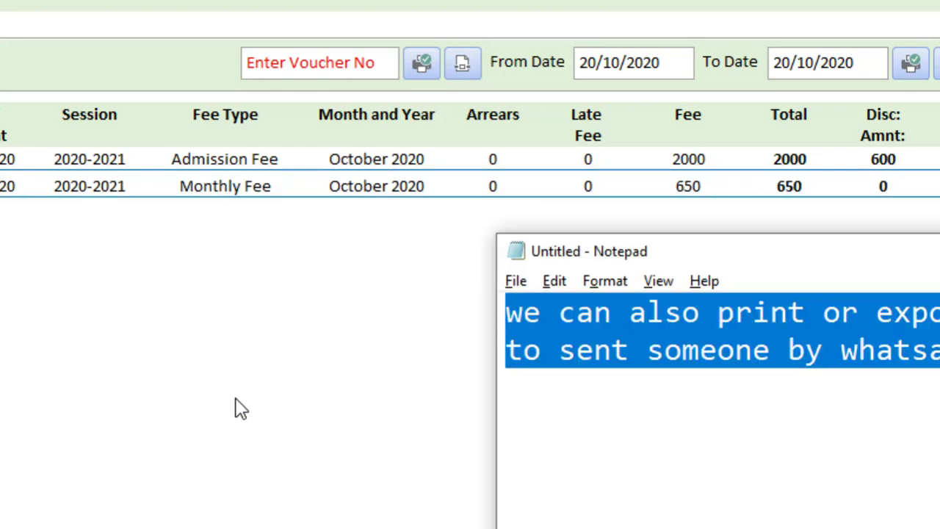
text(this i)
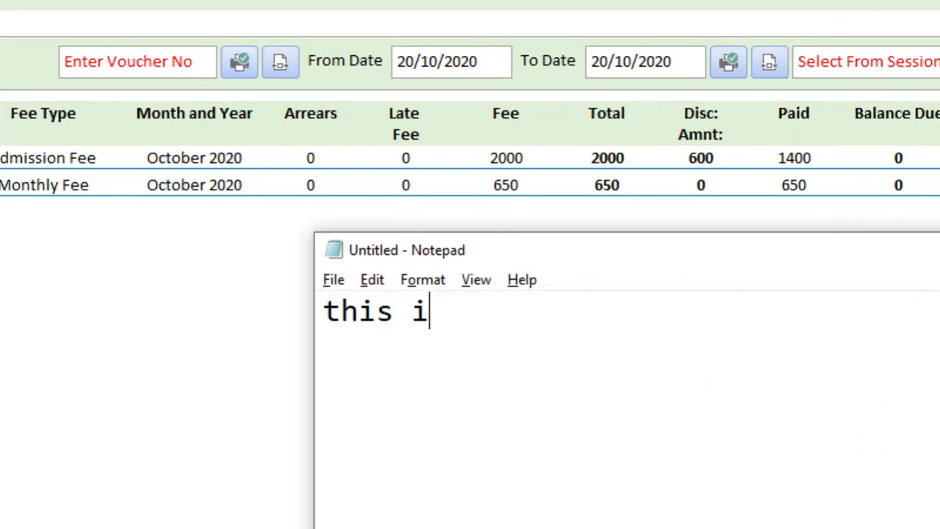
text(s e)
key(BackSpace)
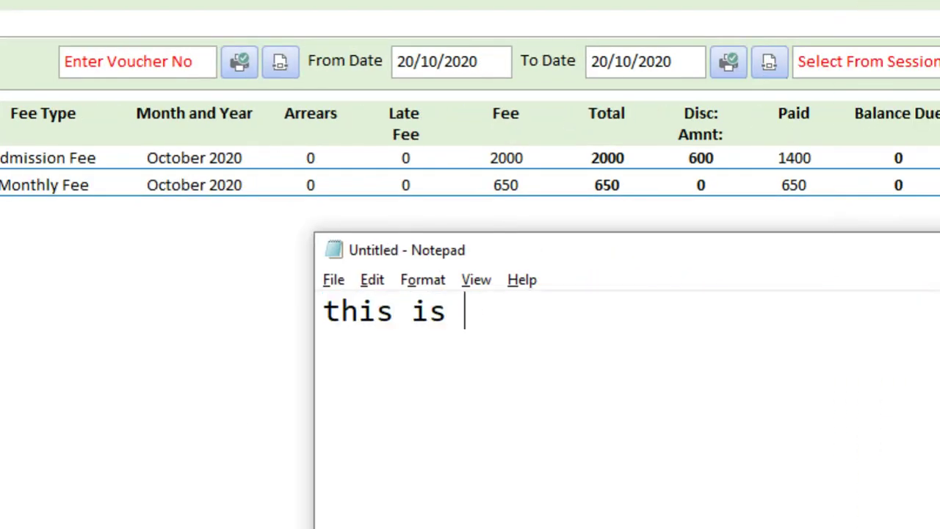
text(pdf )
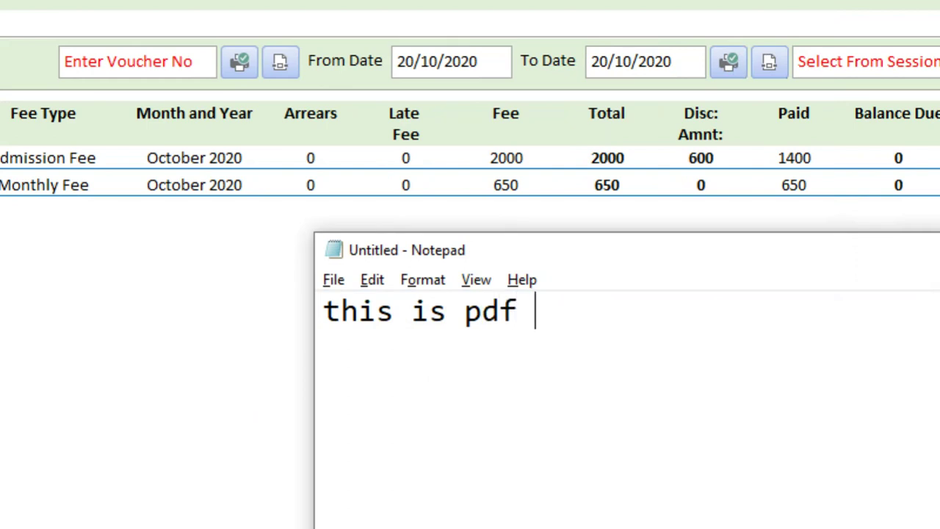
text(exported )
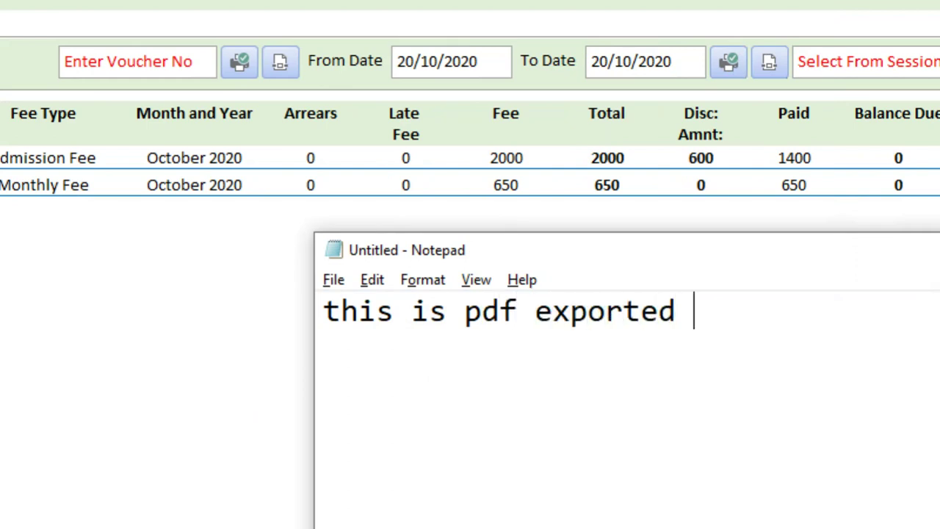
text(from app)
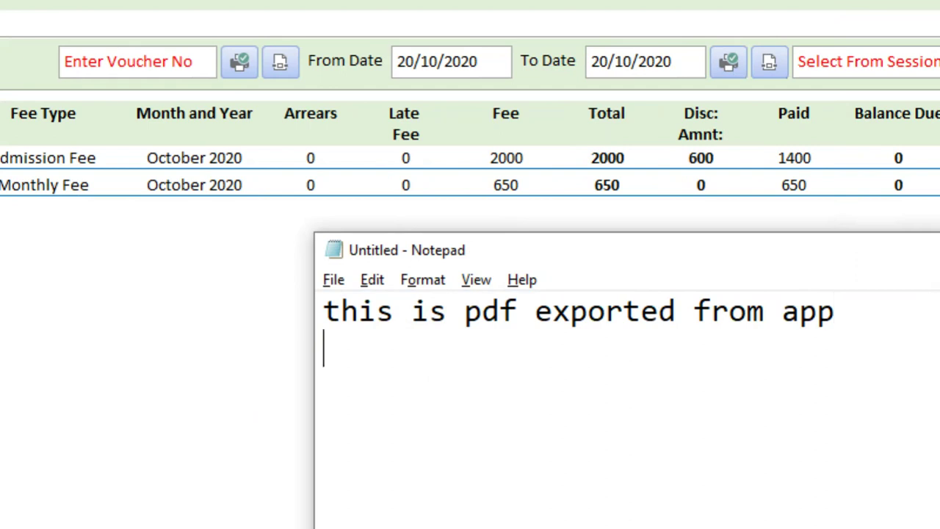
text(of the )
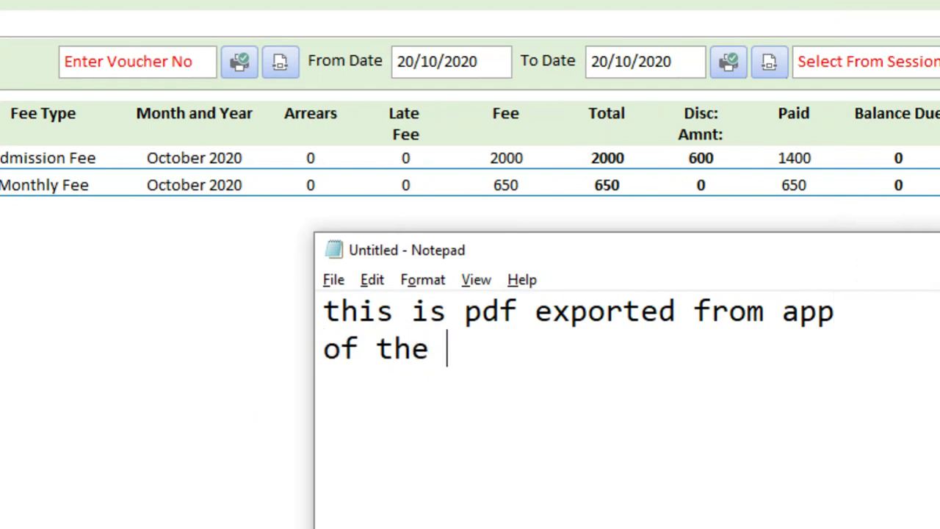
text(fees st)
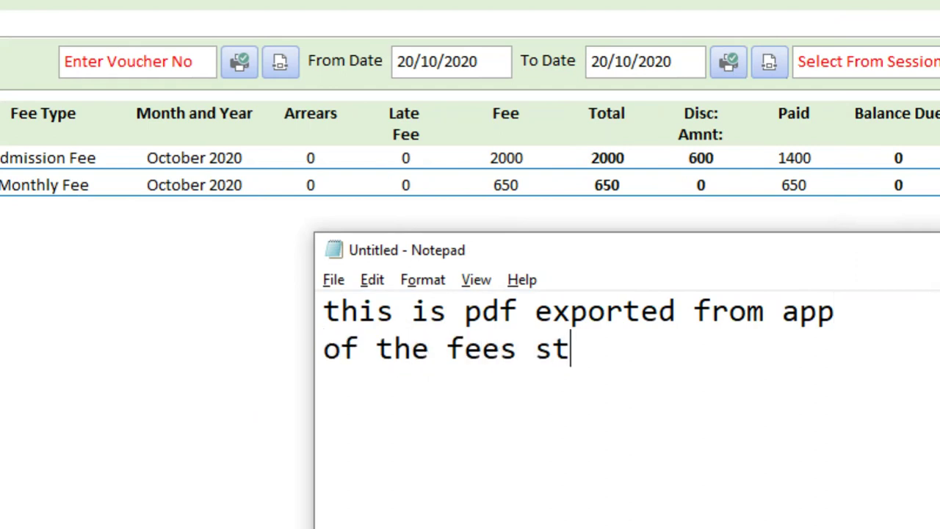
key(BackSpace)
key(BackSpace)
key(BackSpace)
text(record)
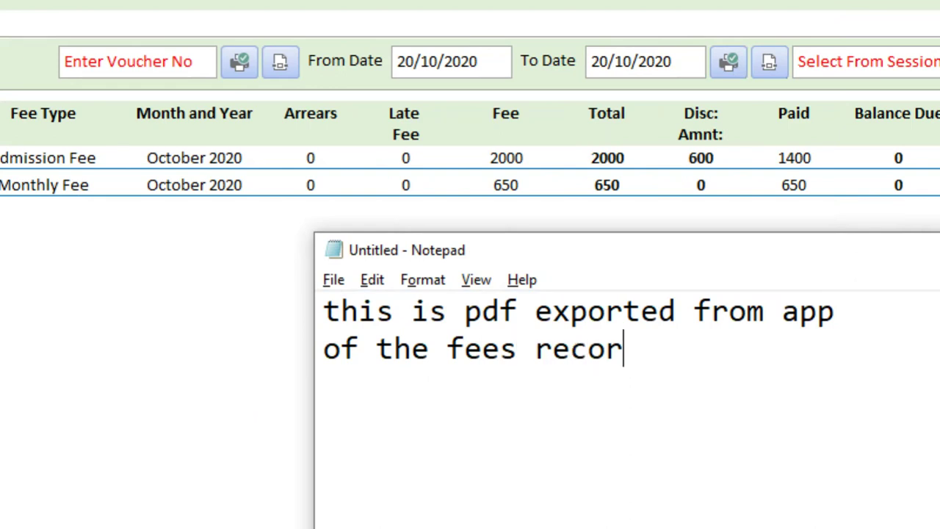
key(Return)
text(fees t)
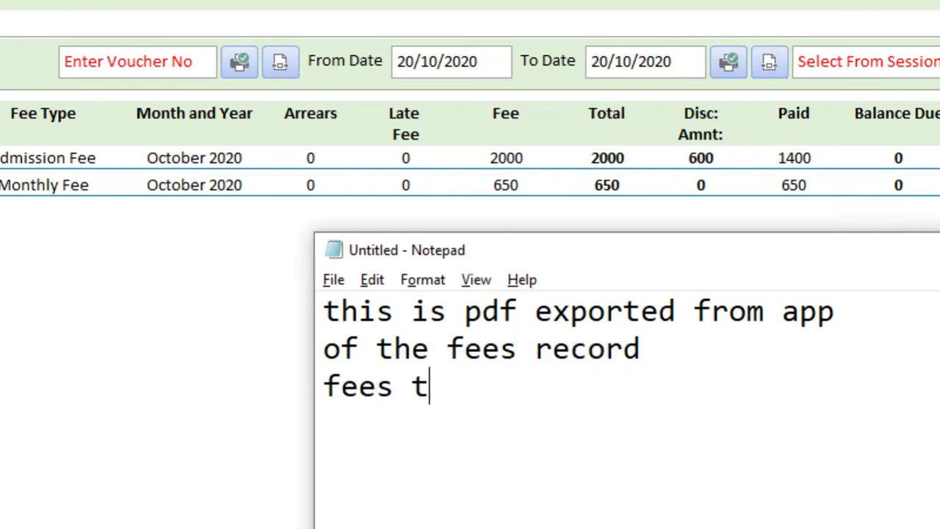
key(BackSpace)
text(statement)
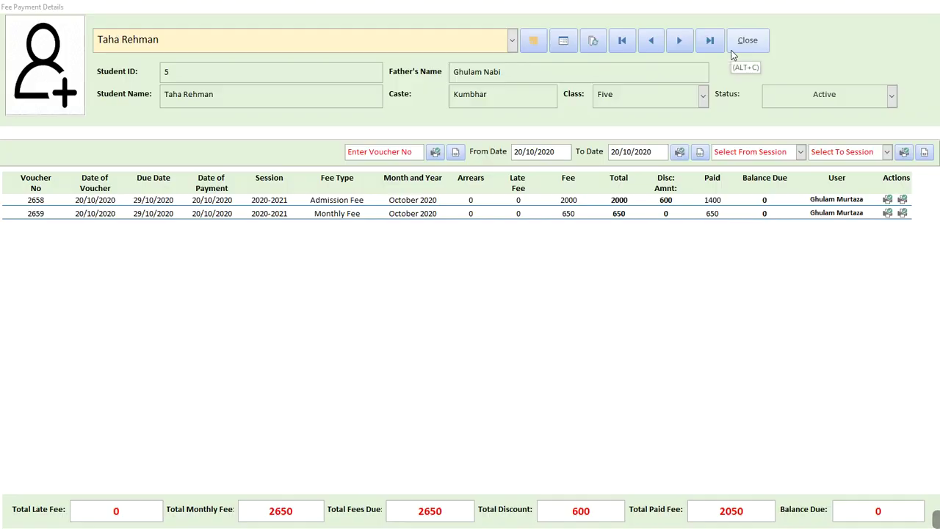
Close the fee payment form and change the Notepad note to 'thank you for watching'
click(705, 99)
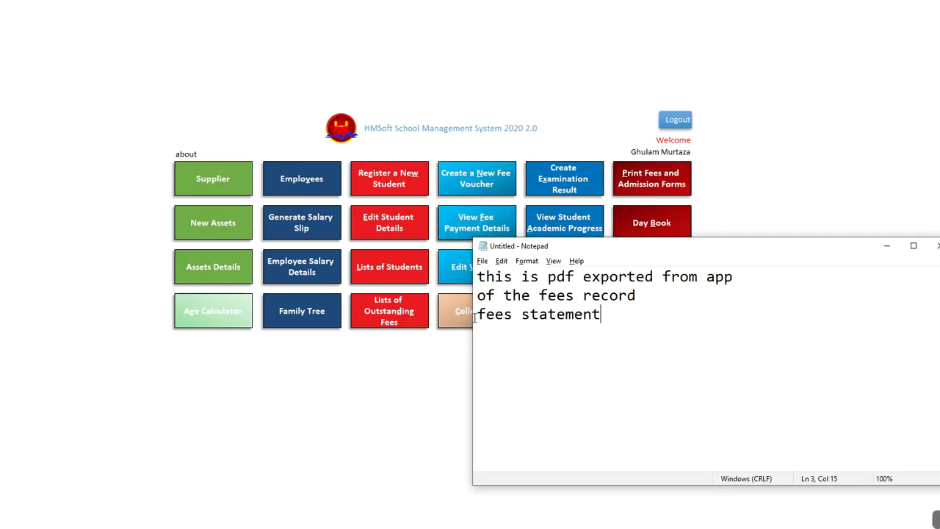
key(ctrl+a)
text(thank you f)
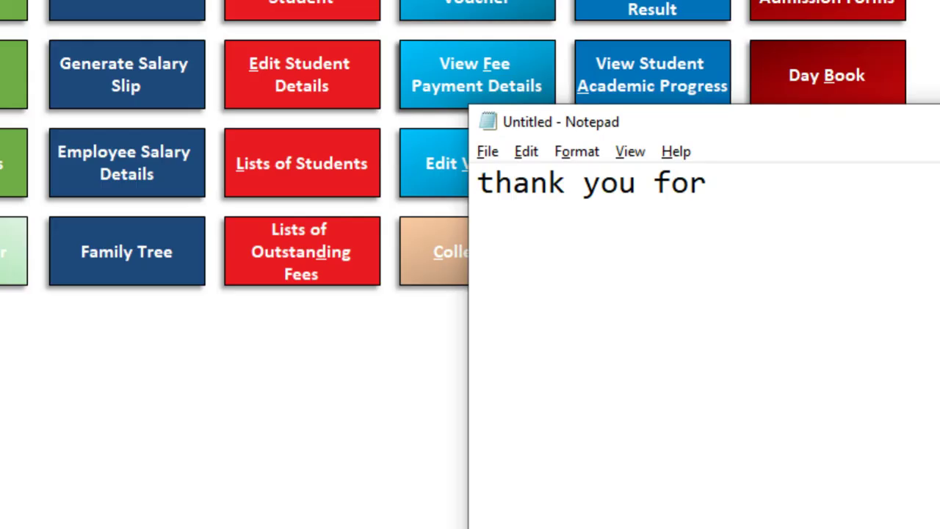
text(or watching)
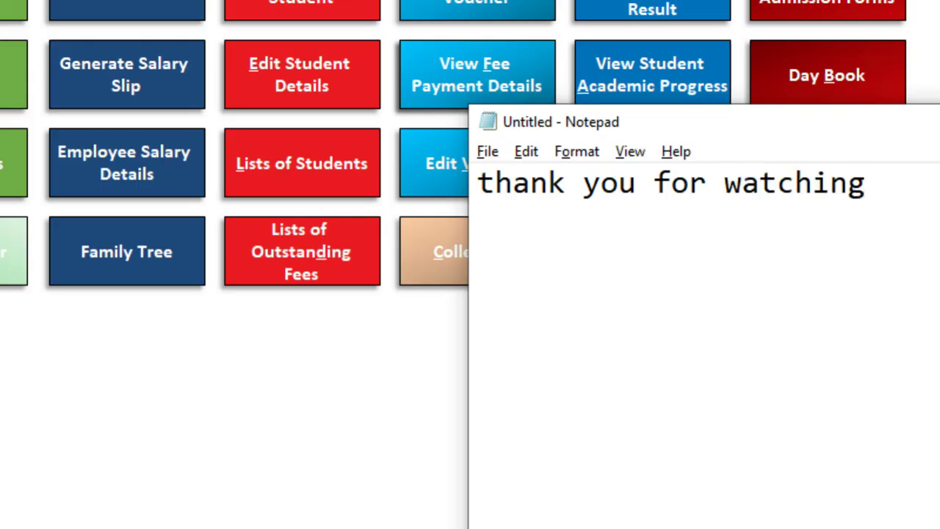
key(alt+Tab)
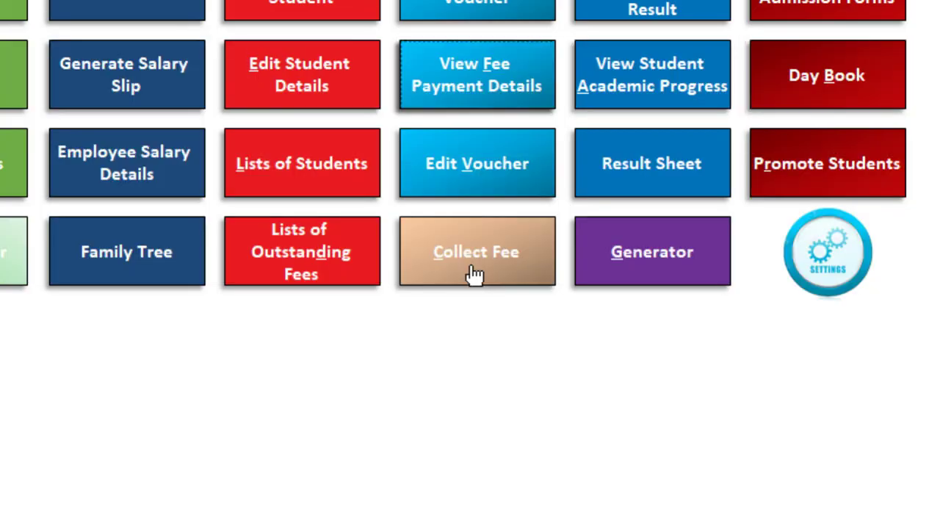